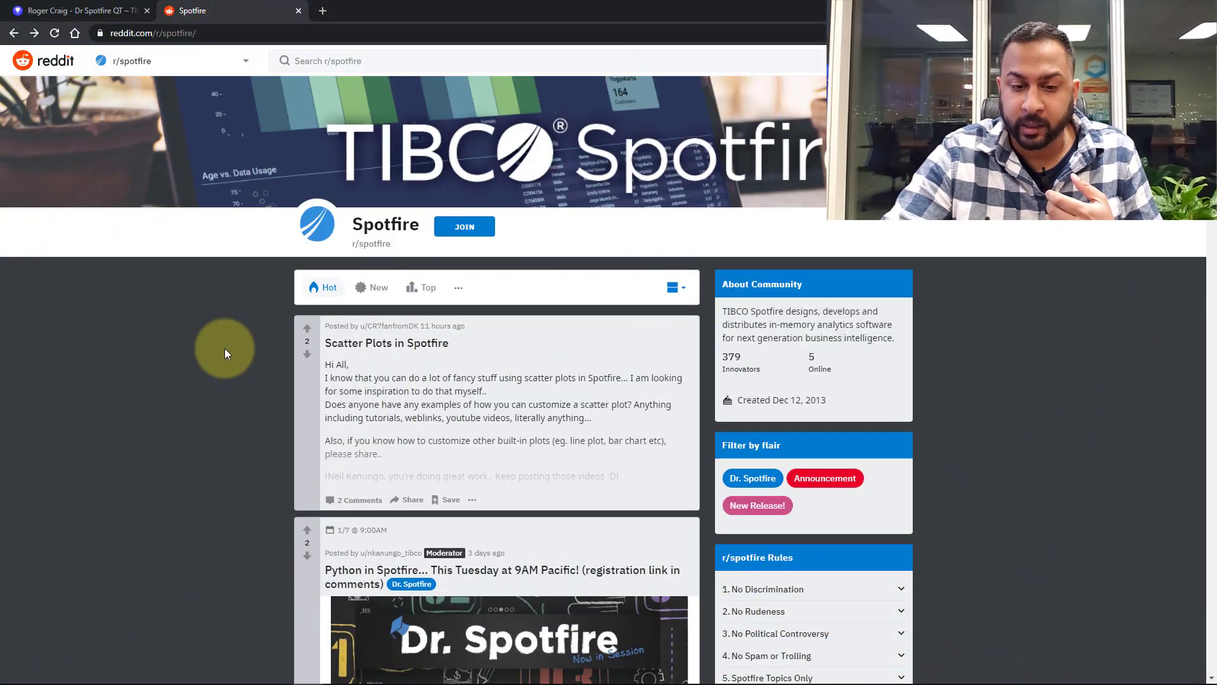
Read the 'Scatter Plots in Spotfire' Reddit post, then return to the Spotfire Hall of Fame analysis tab
click(462, 353)
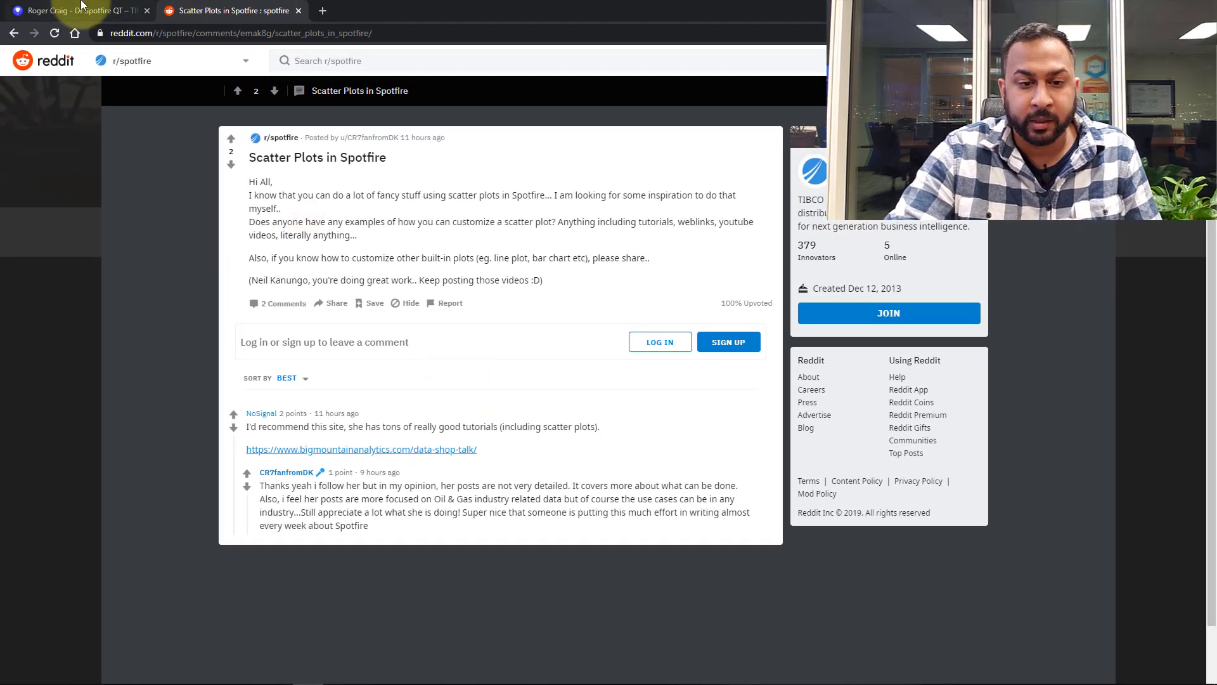
click(86, 10)
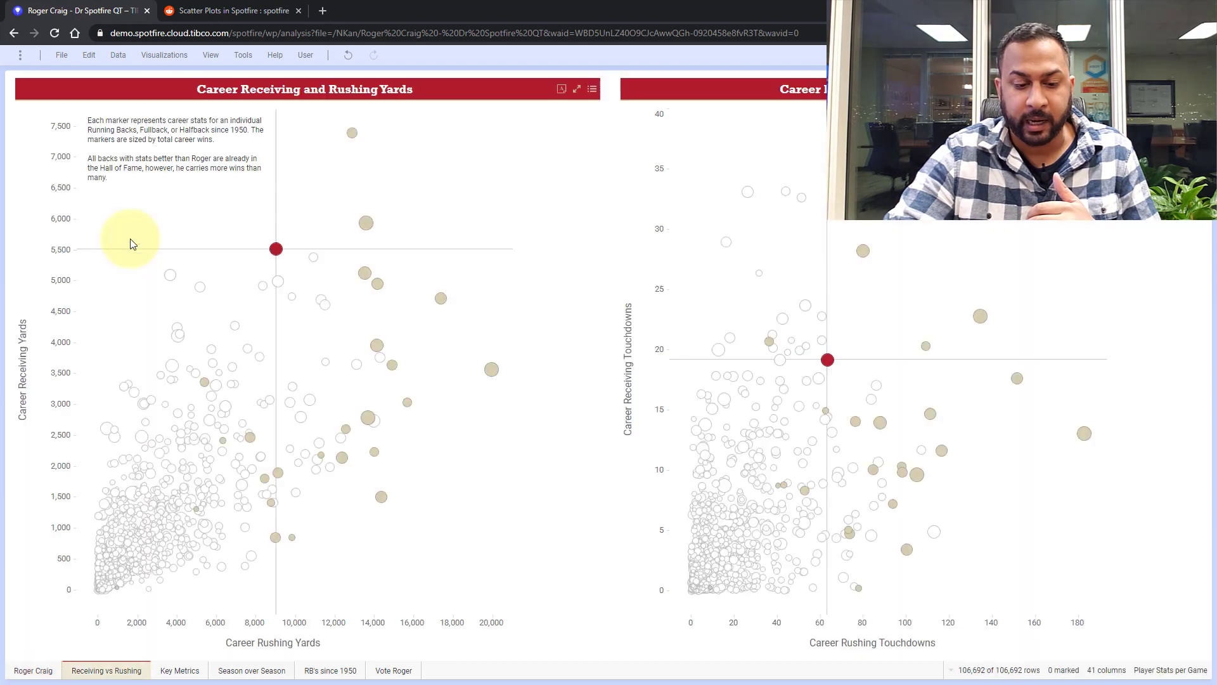
Tour the receiving vs rushing, Key Metrics and RB's since 1950 pages, then find 'Download as DXP file'
click(130, 239)
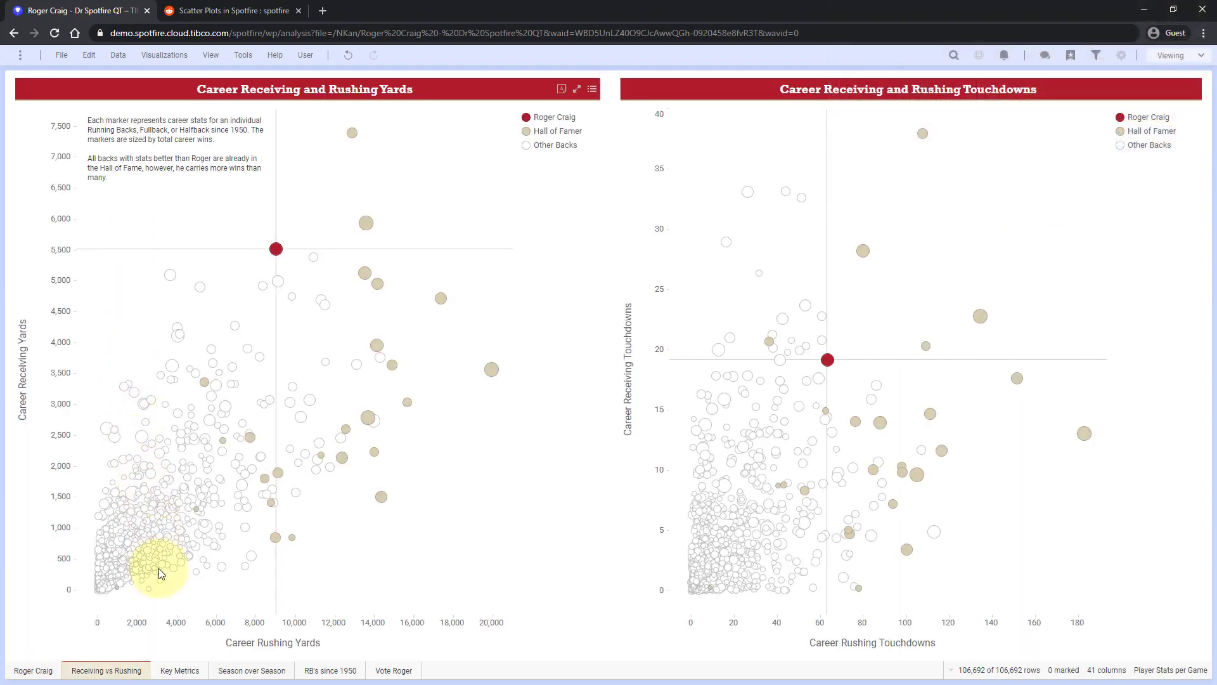
click(179, 671)
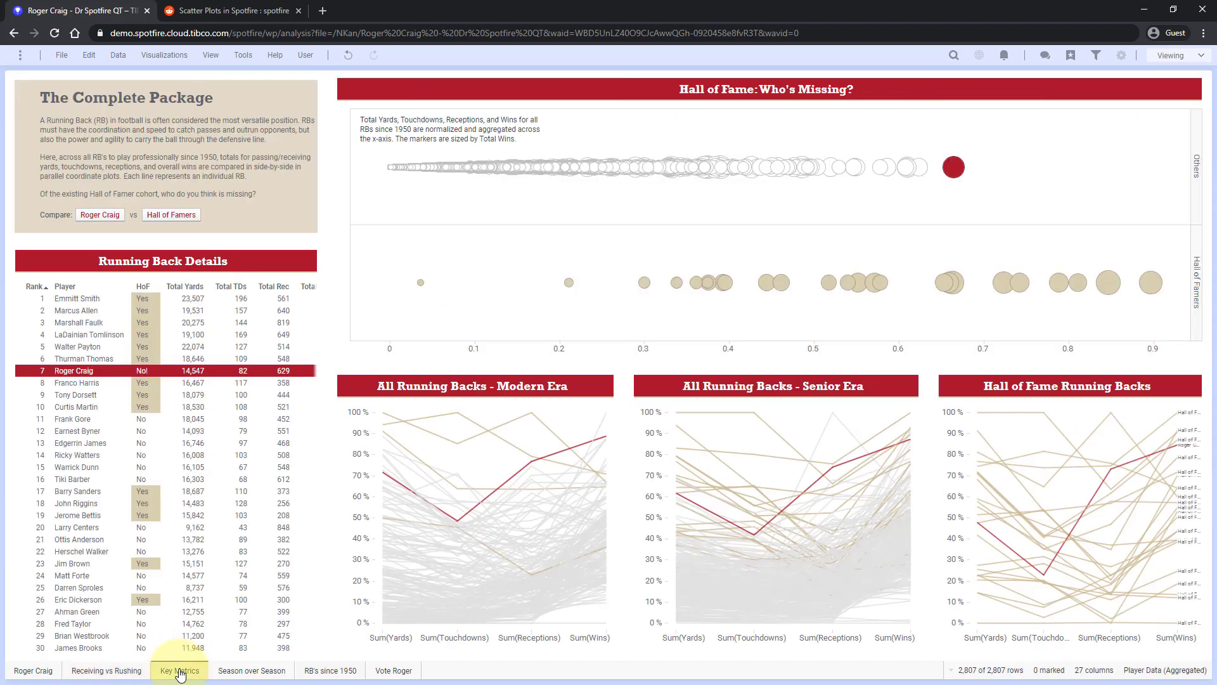
click(326, 670)
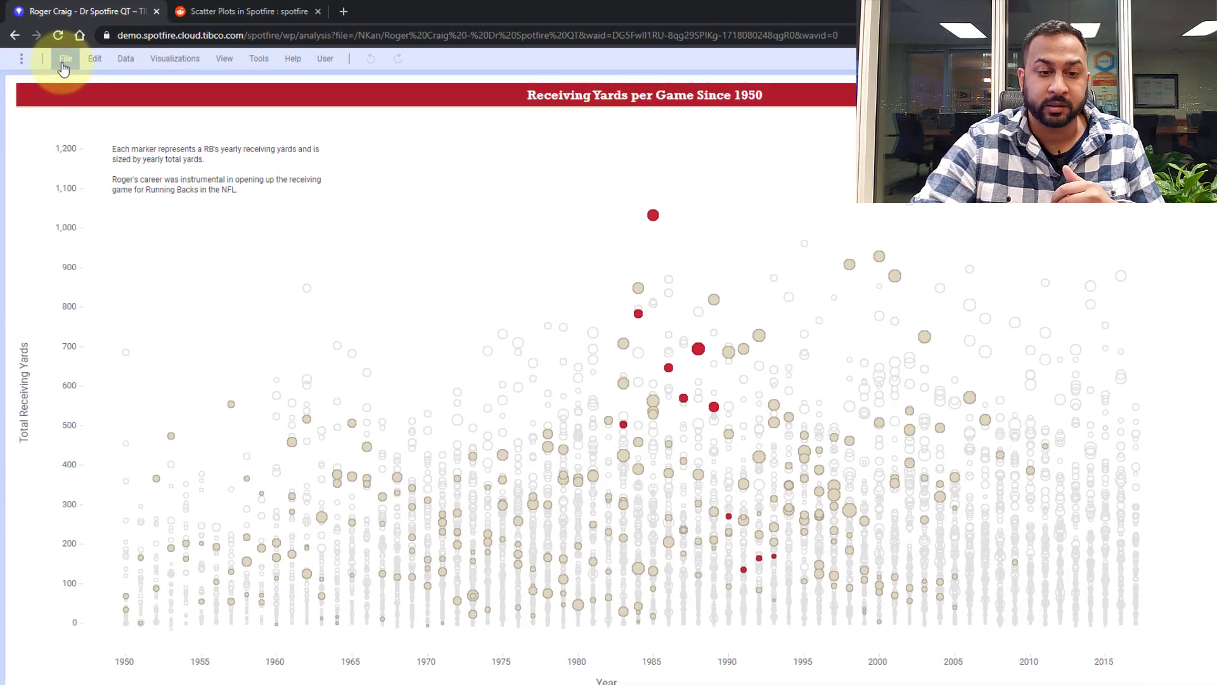
click(65, 60)
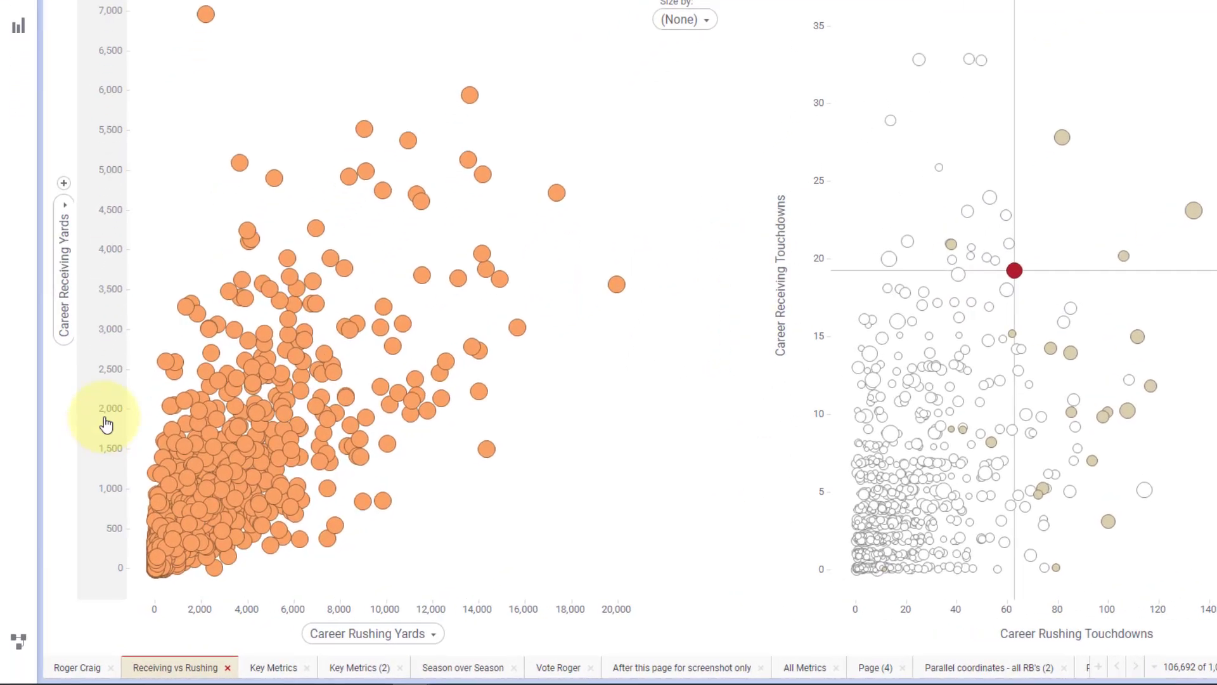
click(66, 204)
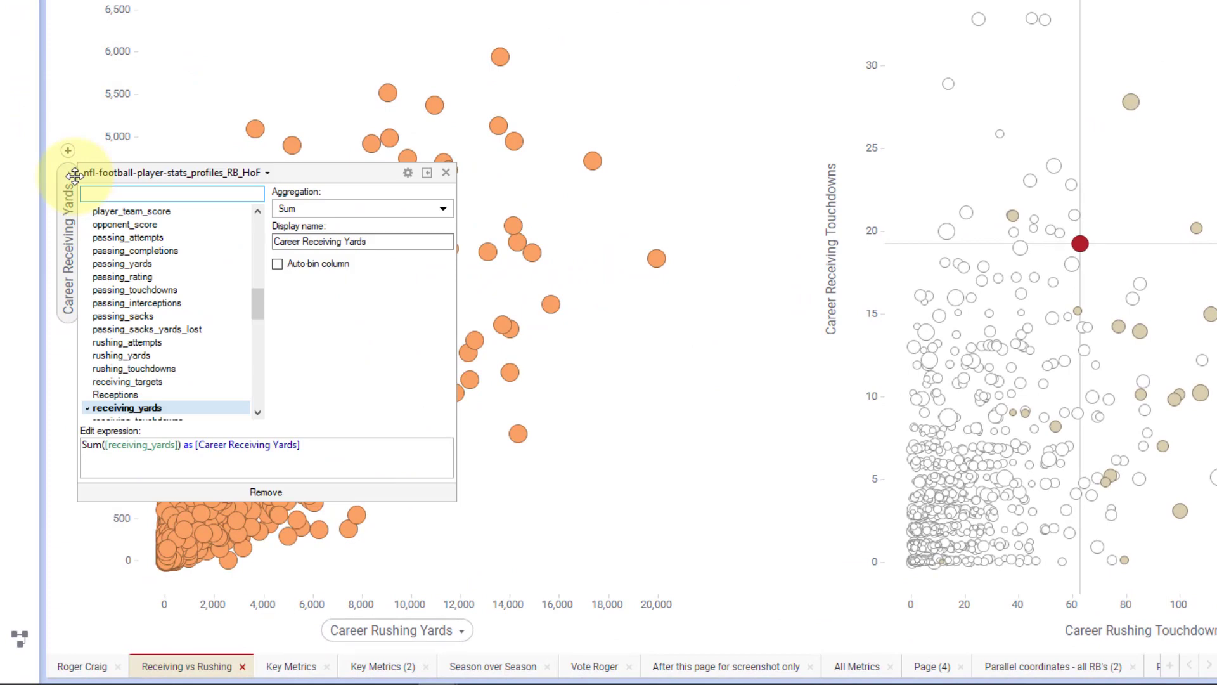
click(461, 632)
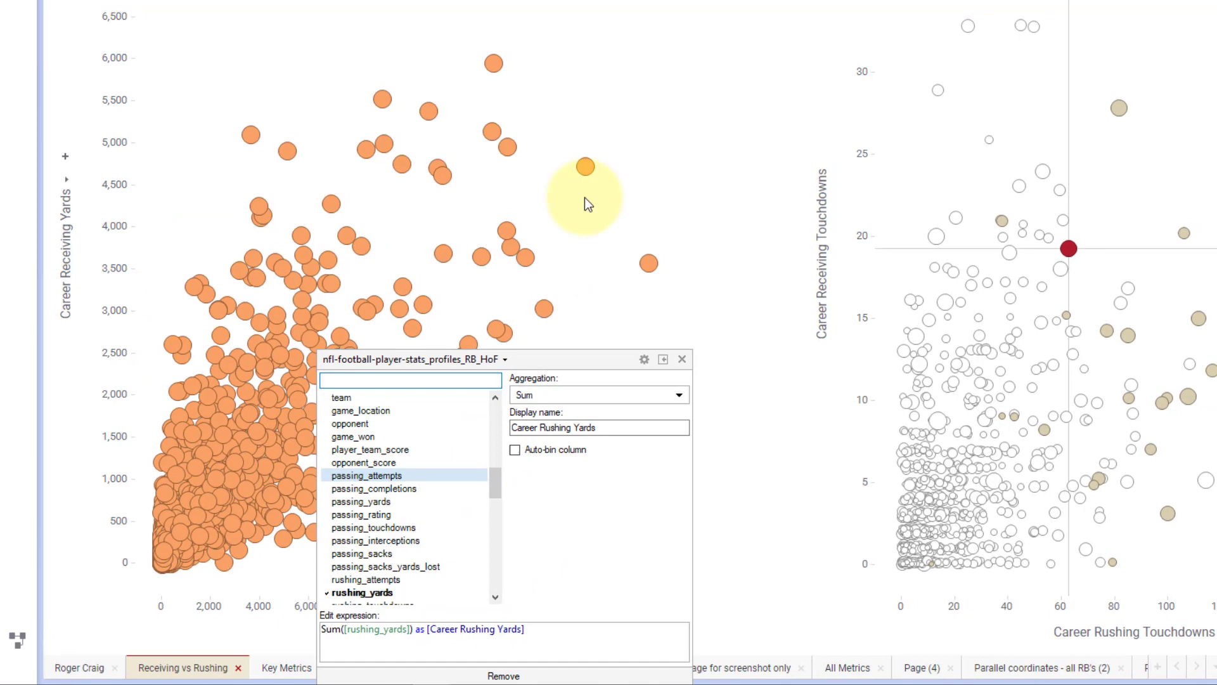
click(424, 128)
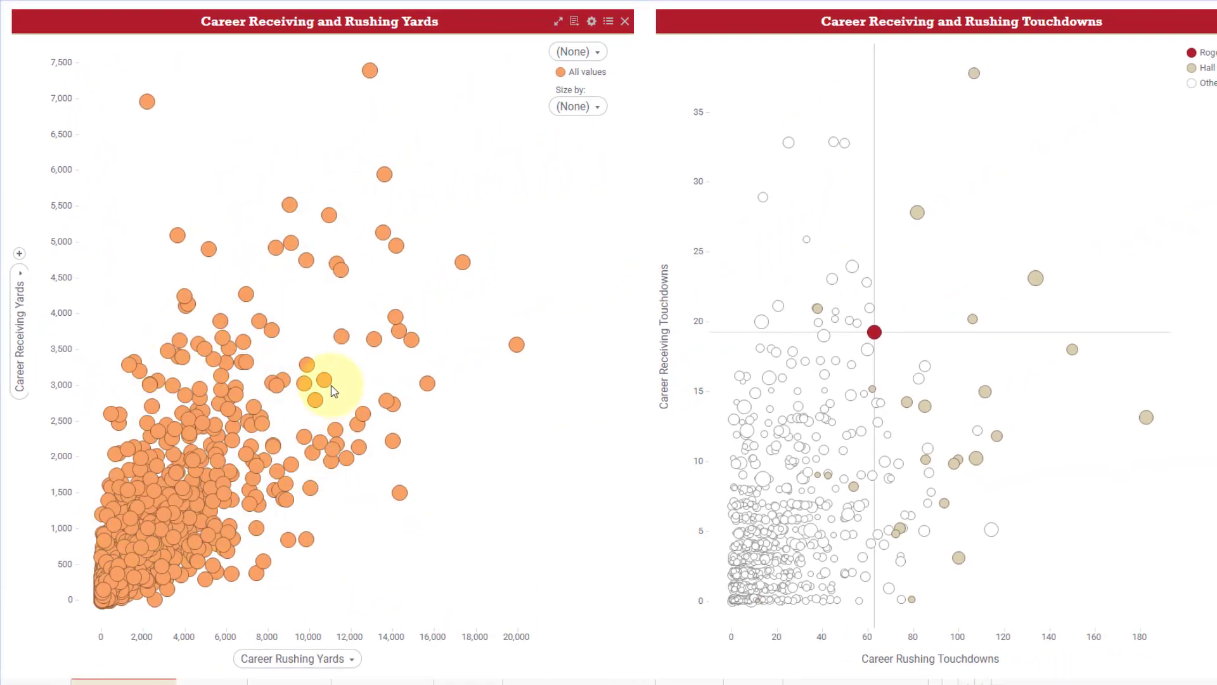
Size the yards scatter's markers by the Wins column, aggregated as Sum instead of average
click(582, 106)
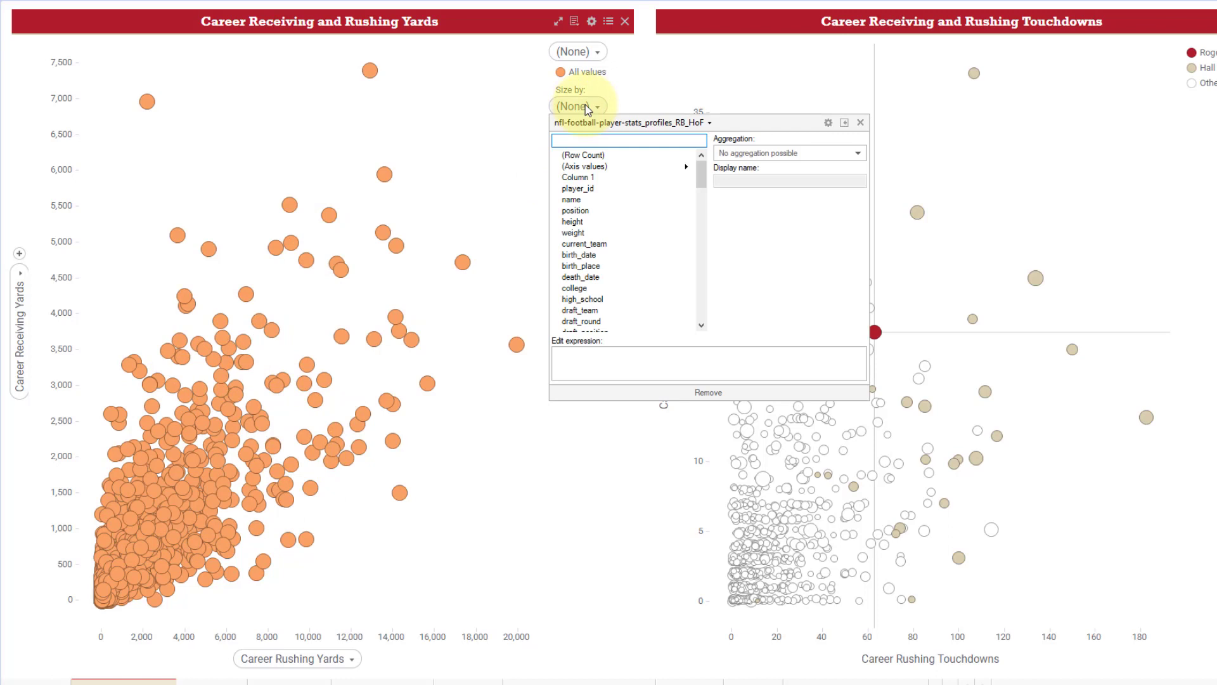
scroll(592, 225, down, 5)
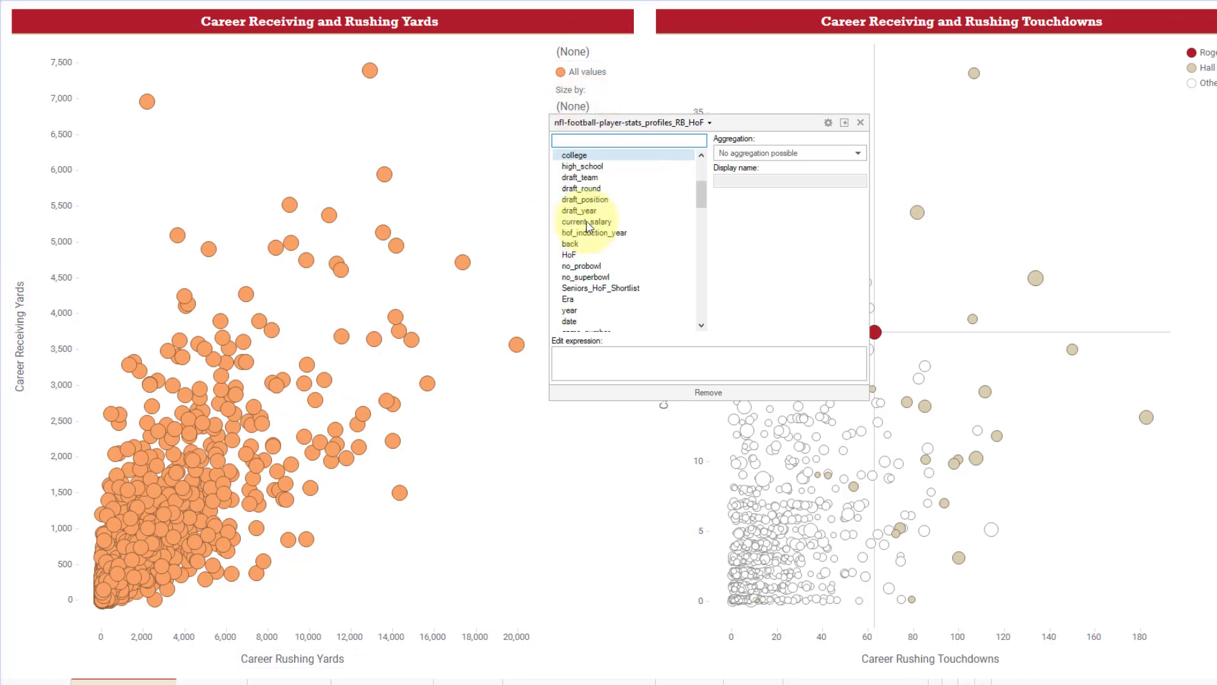
text(wins)
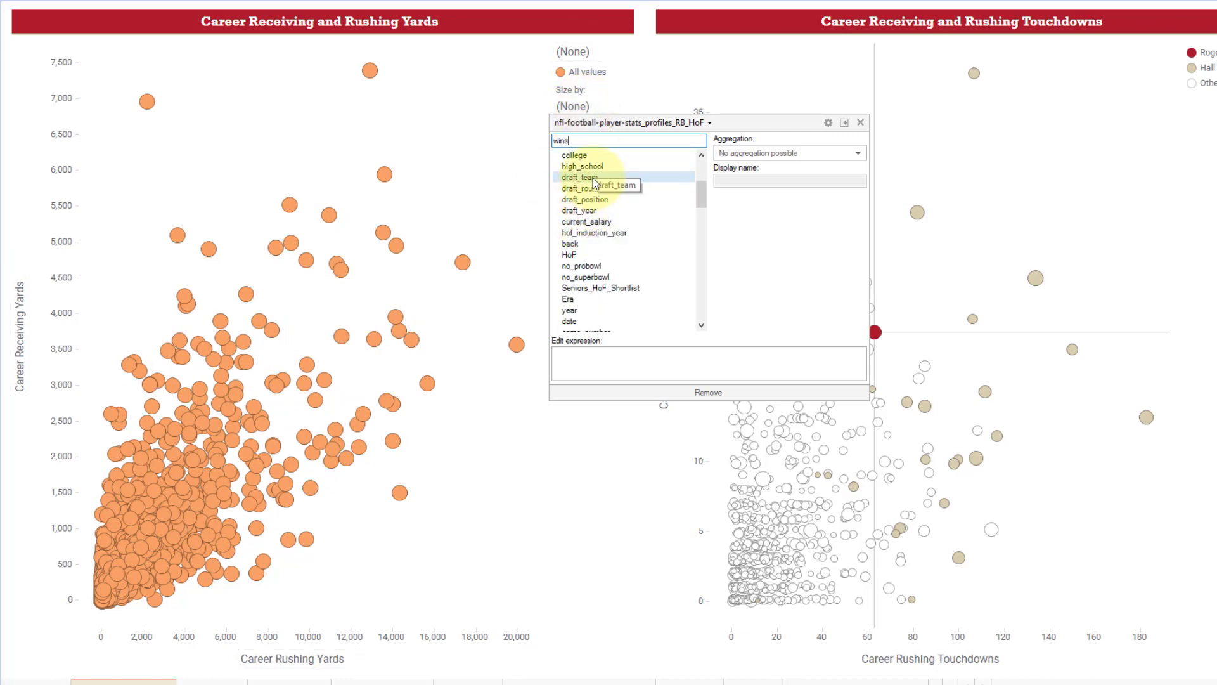
click(589, 156)
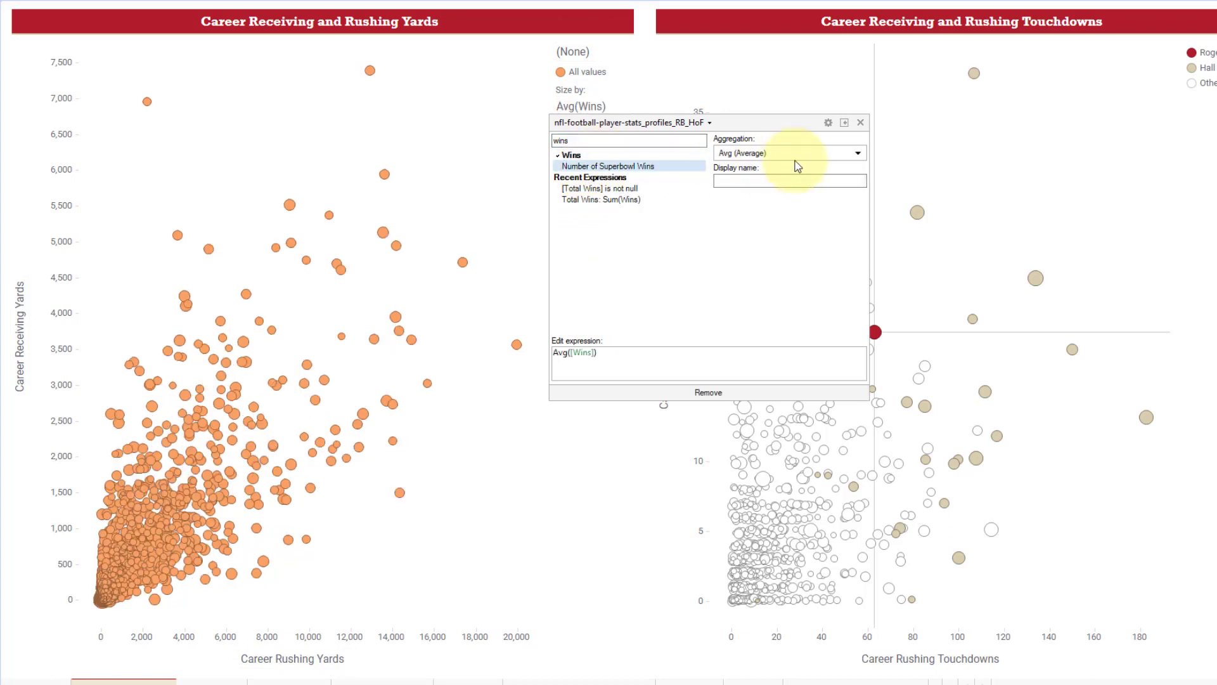
click(793, 154)
click(767, 182)
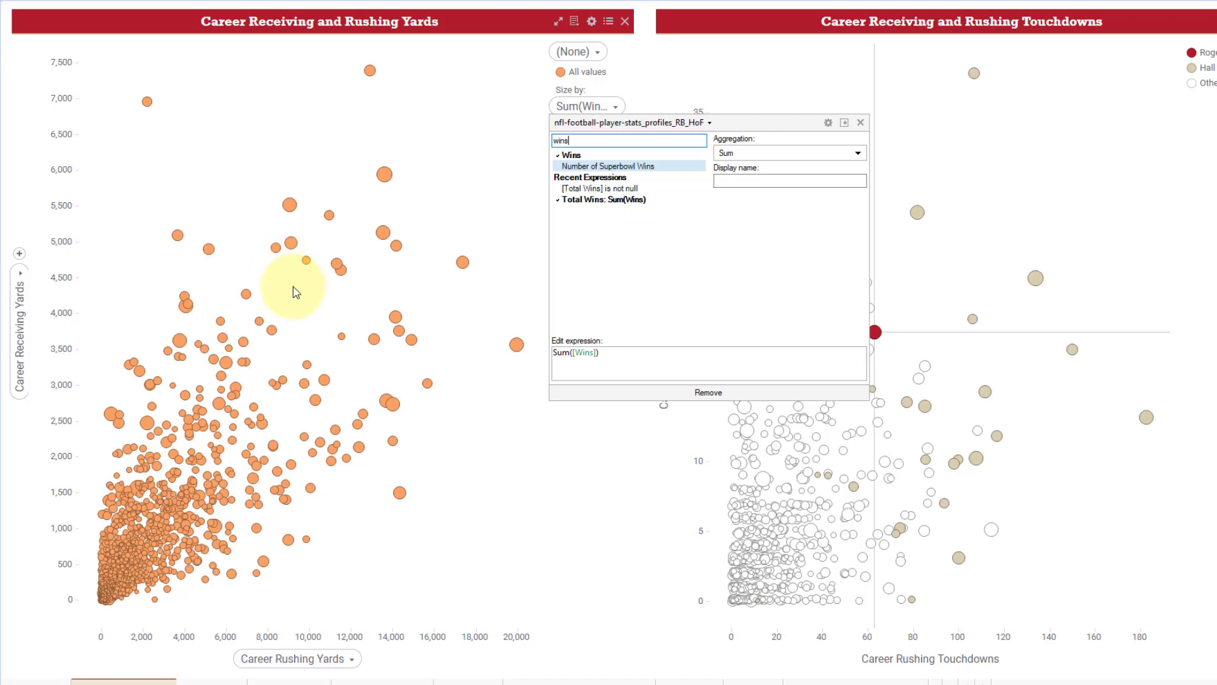
click(293, 292)
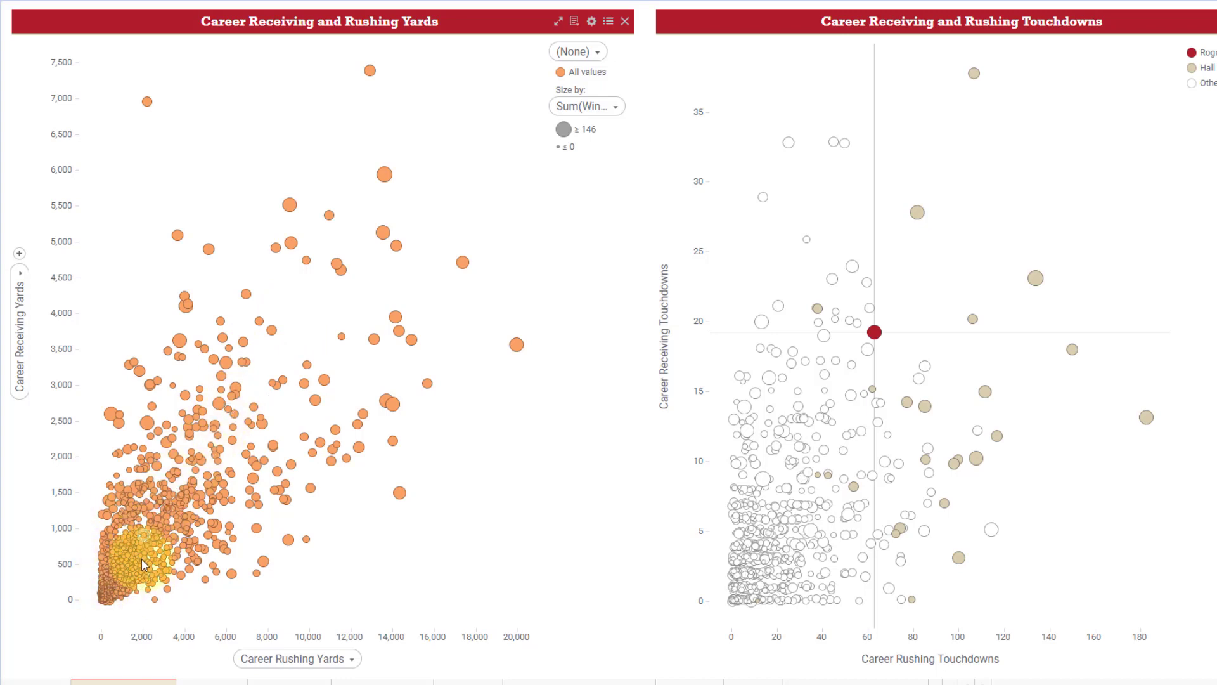
Open the yards chart's properties and make the markers semi-transparent under Appearance
right_click(582, 54)
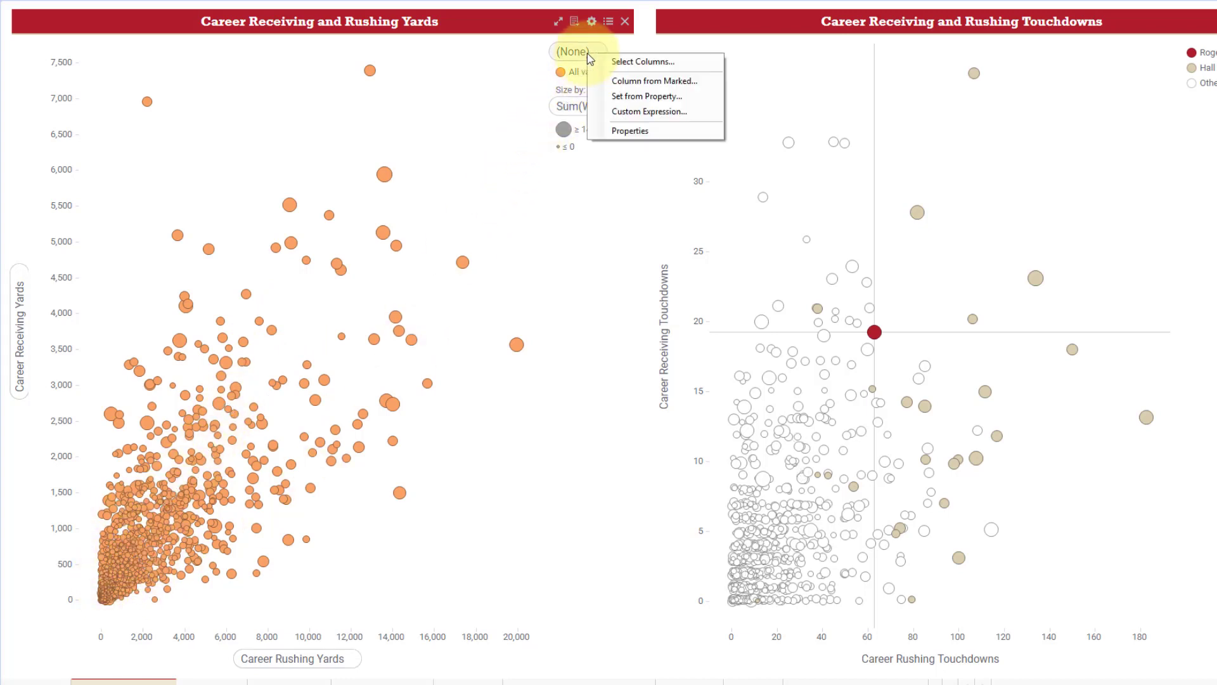
click(614, 131)
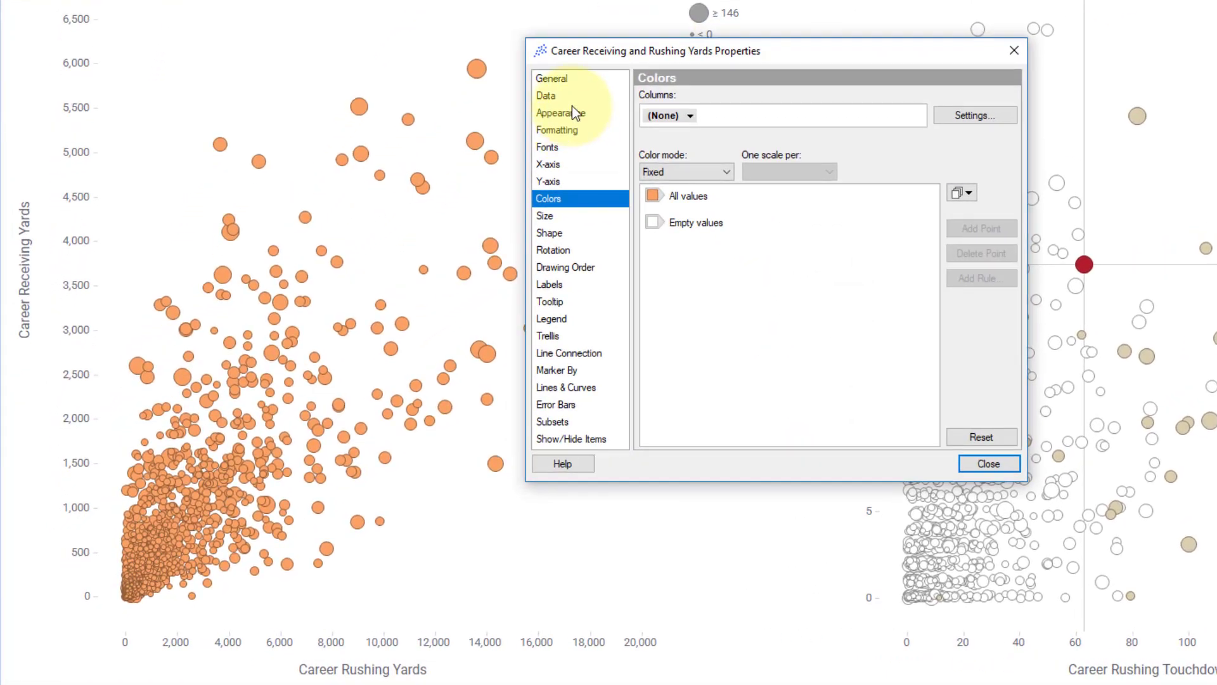
click(452, 210)
drag(647, 54, 818, 37)
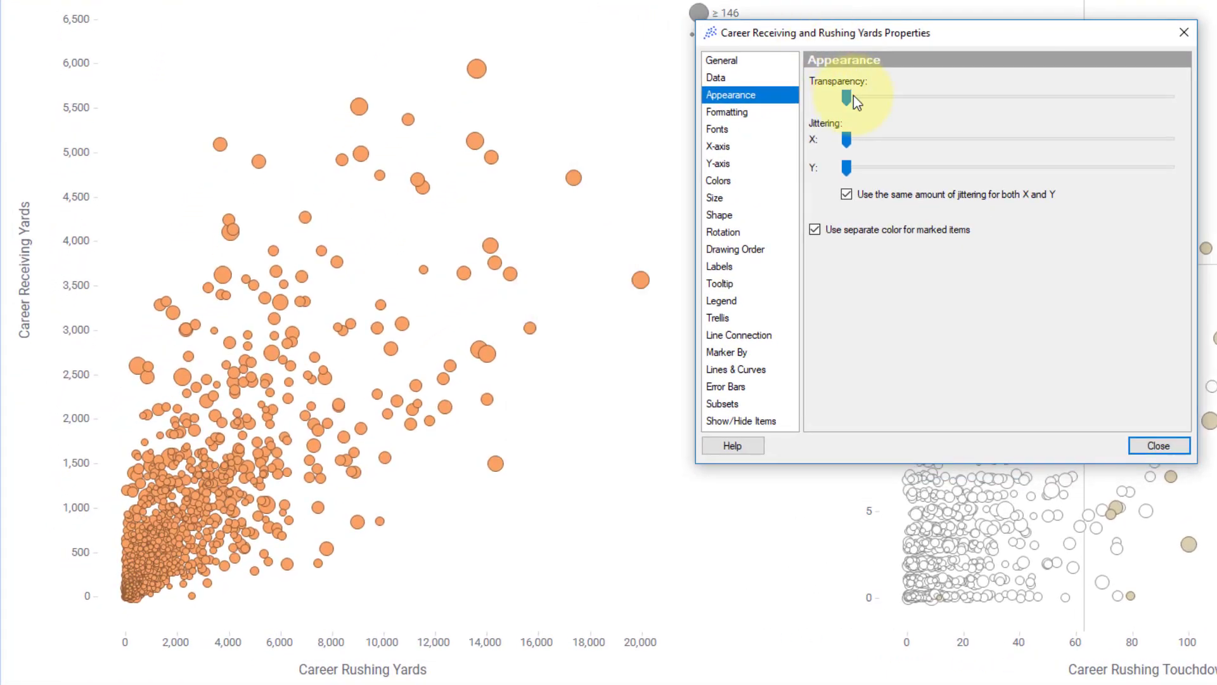
drag(855, 99, 1022, 99)
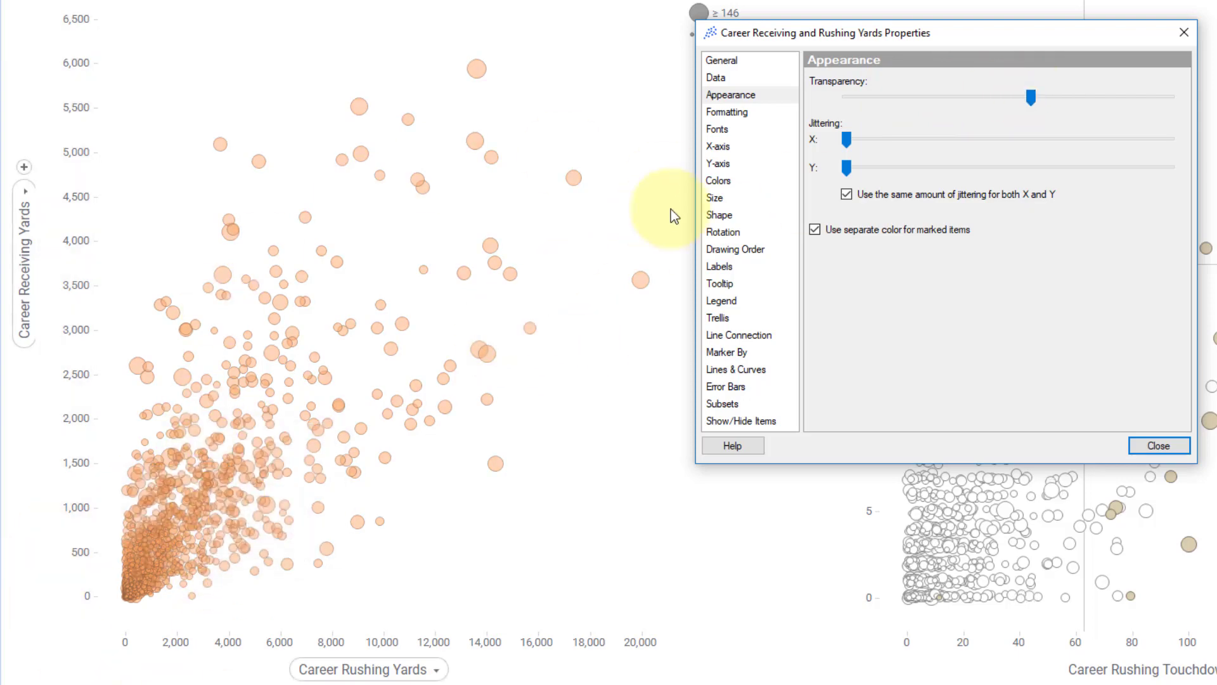
Change the marker shape to hollow circles and set Transparency back to 0
click(721, 215)
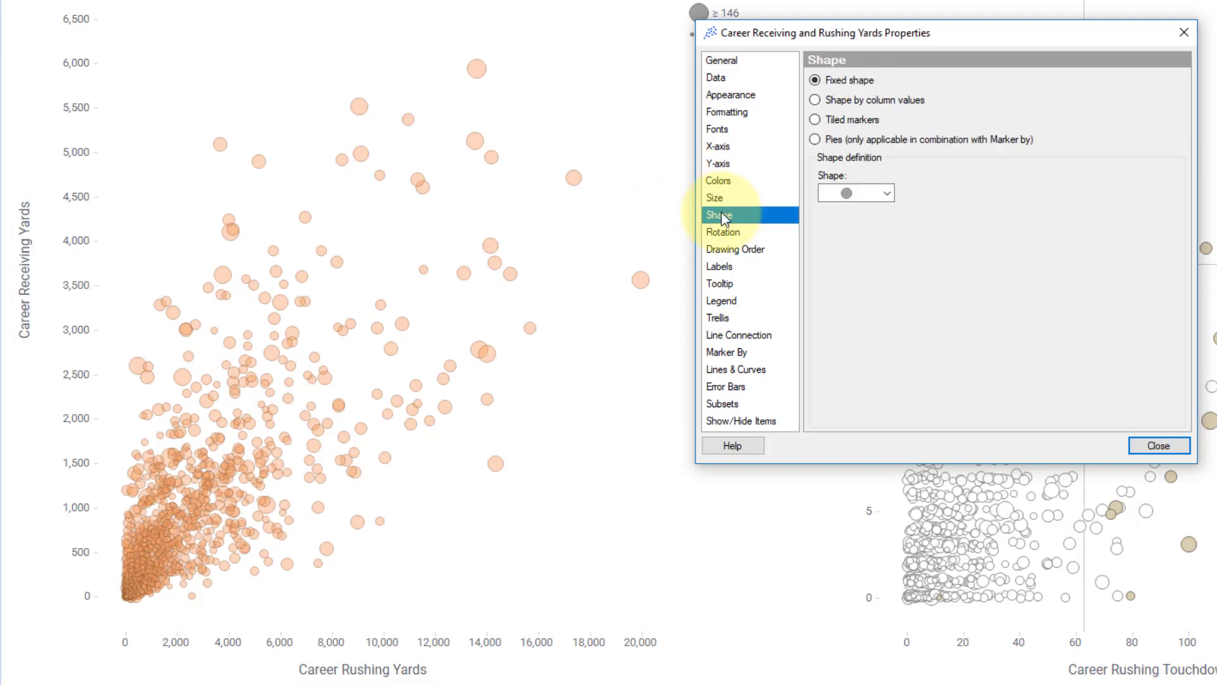
click(881, 194)
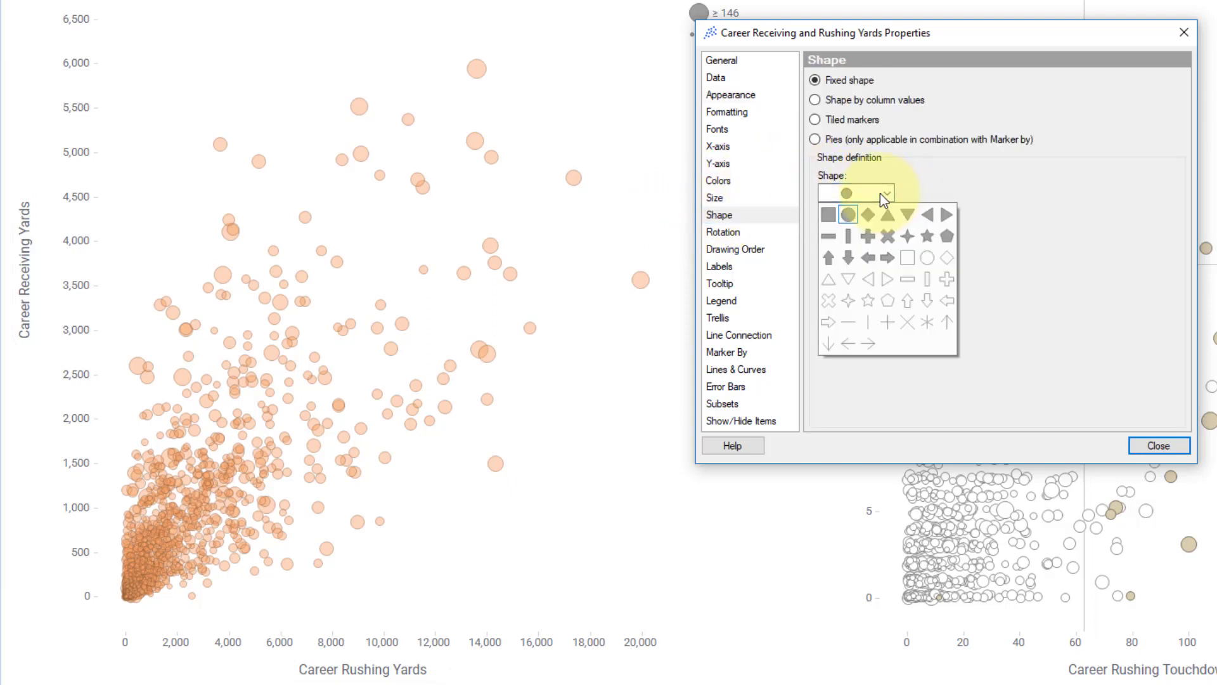
click(926, 258)
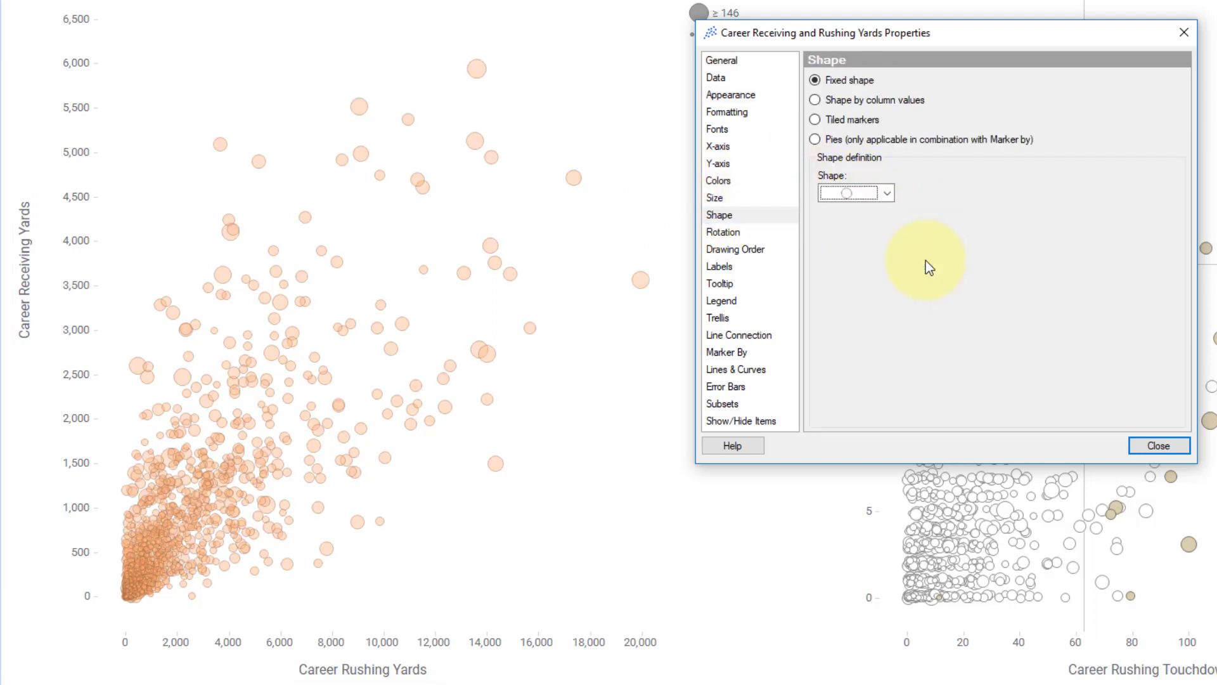
click(739, 80)
click(741, 93)
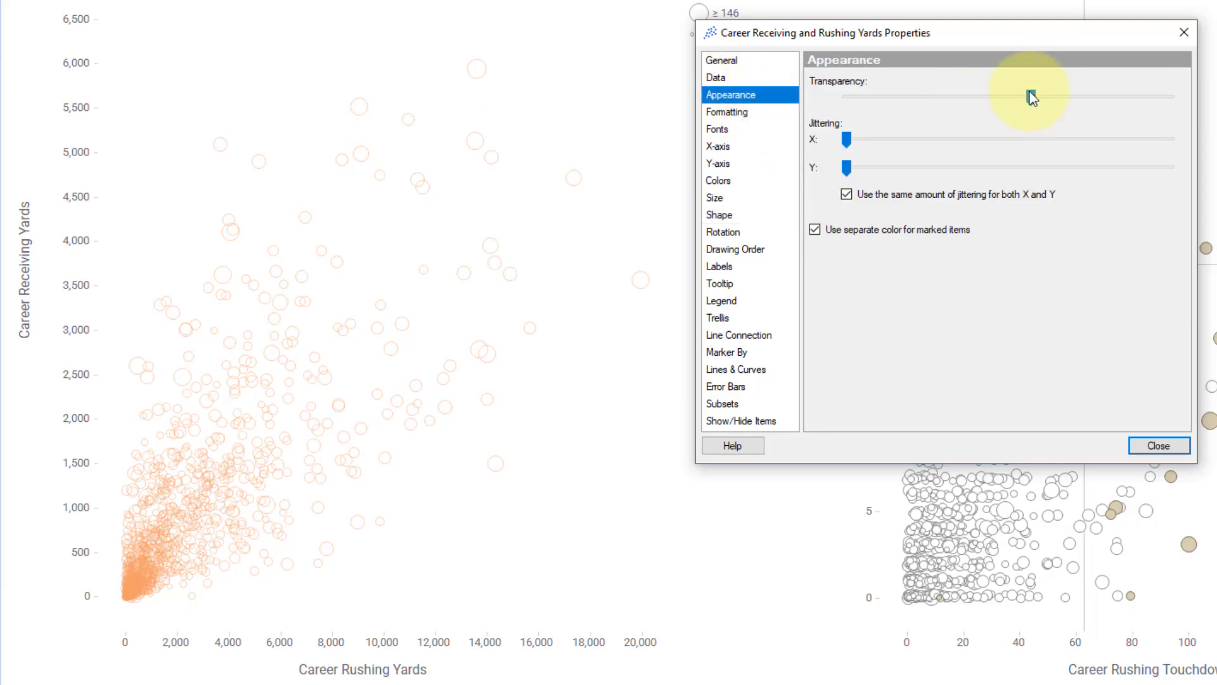
drag(1031, 97, 810, 104)
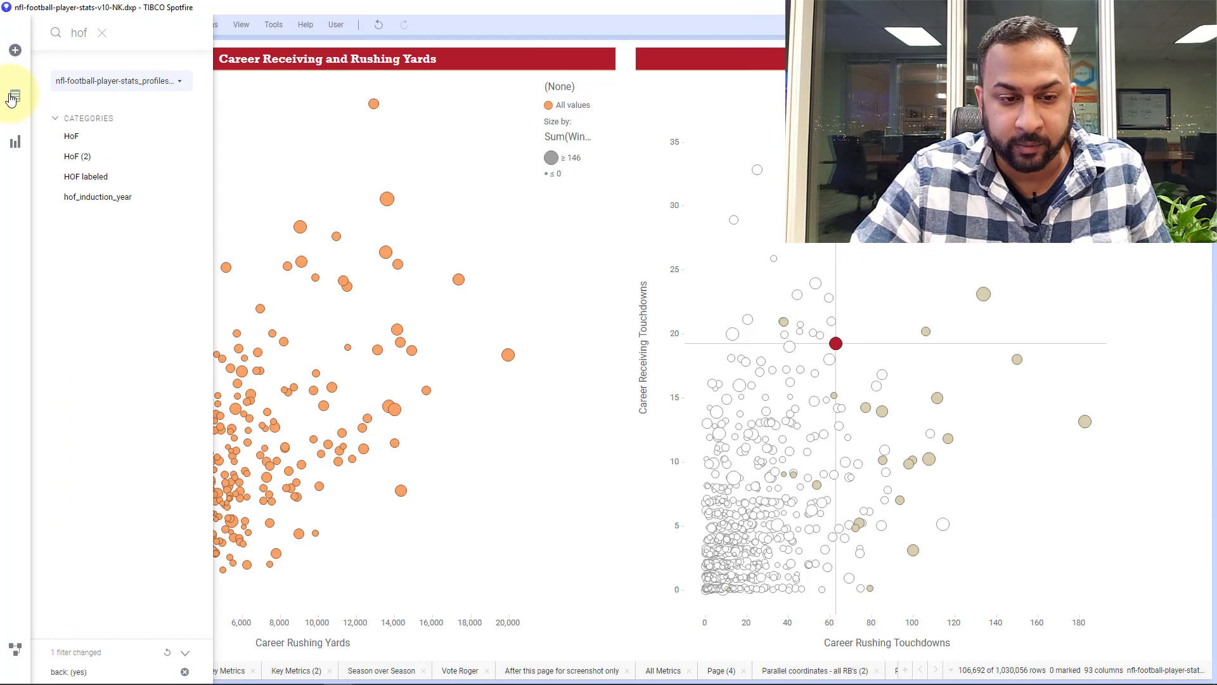
Check the HoF column's No/yes values and confirm the HOF labeled column's case expression
click(105, 135)
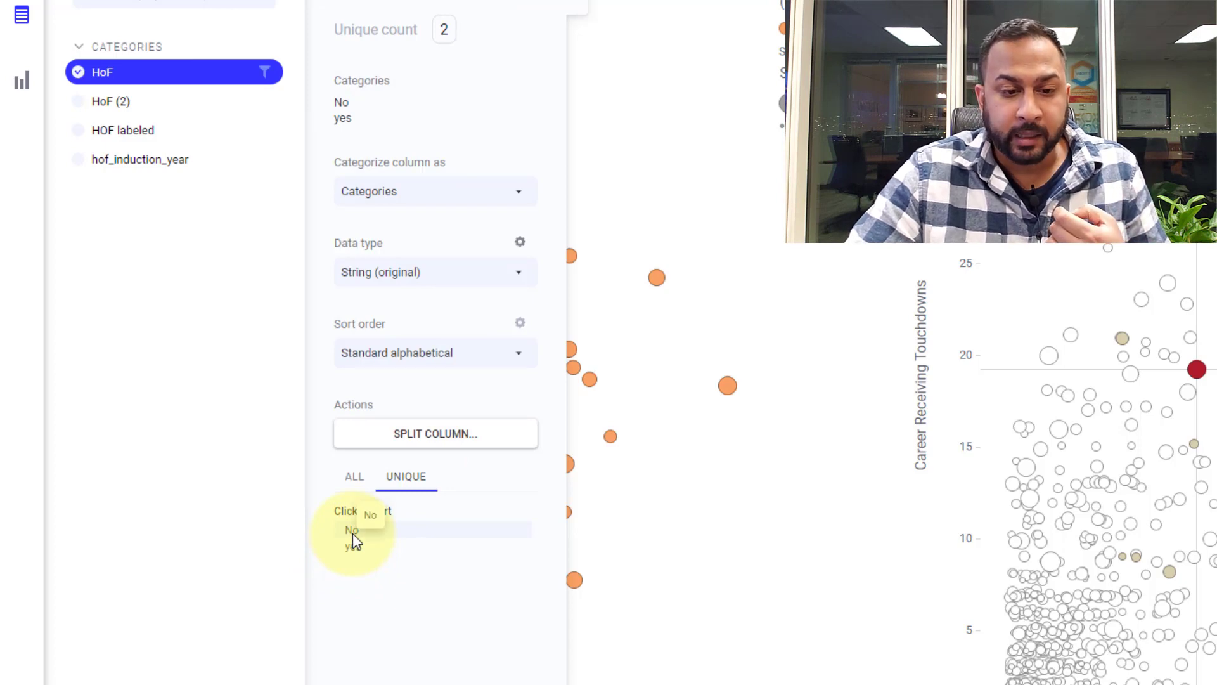
click(181, 131)
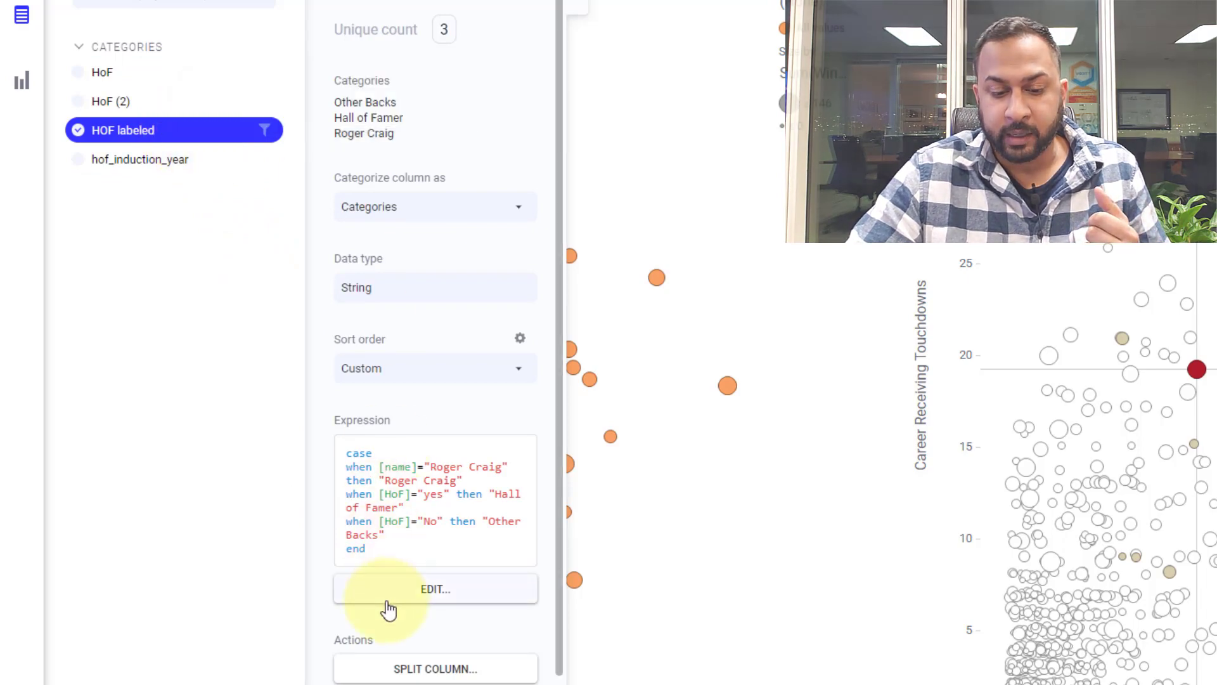
click(387, 600)
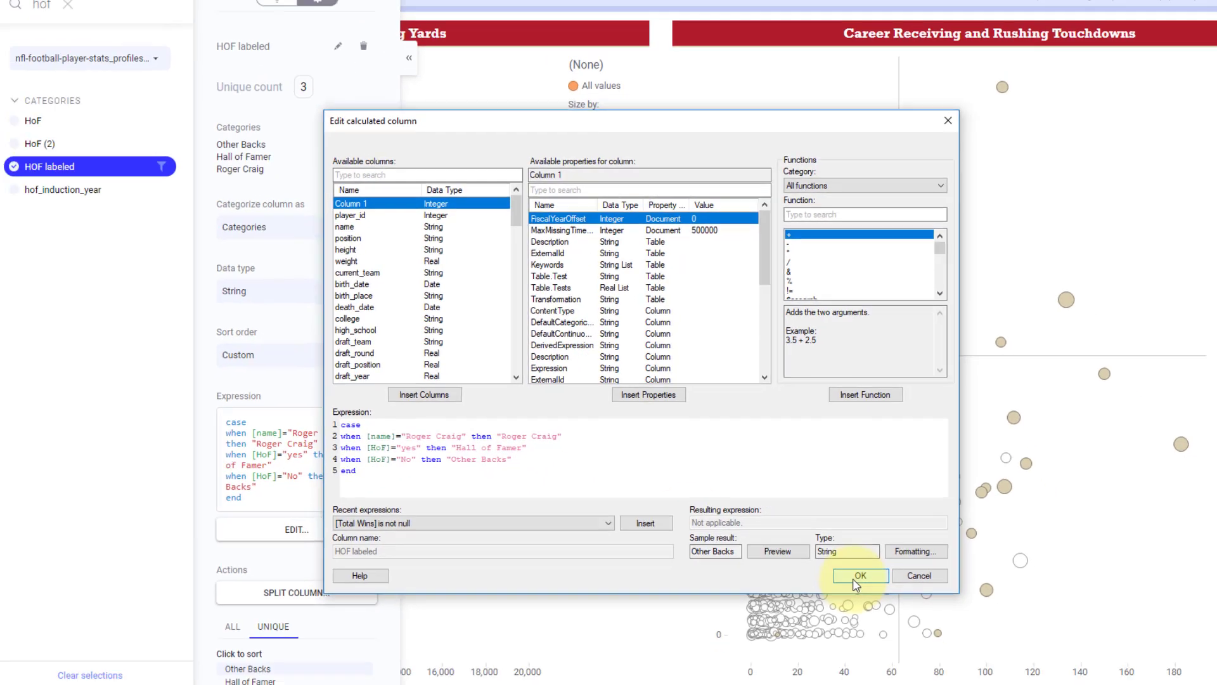
click(853, 619)
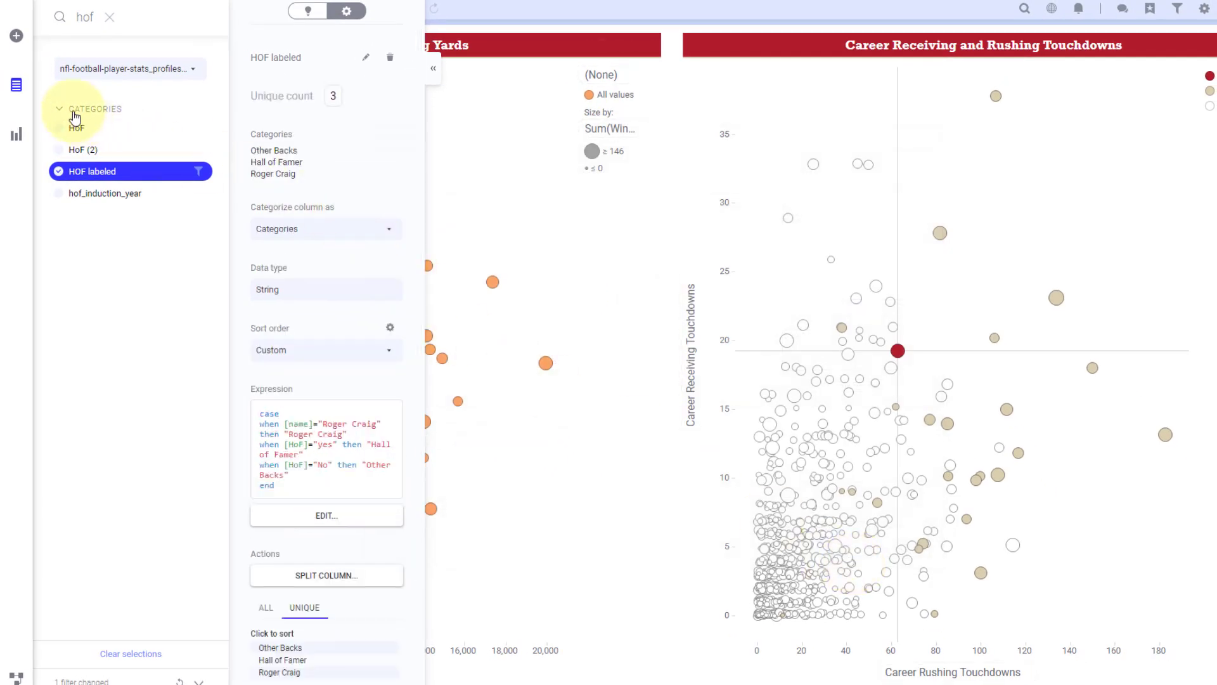
Colour the yards scatter by HOF labeled: featured player blue, Hall of Famers red, Other Backs yellow
click(16, 84)
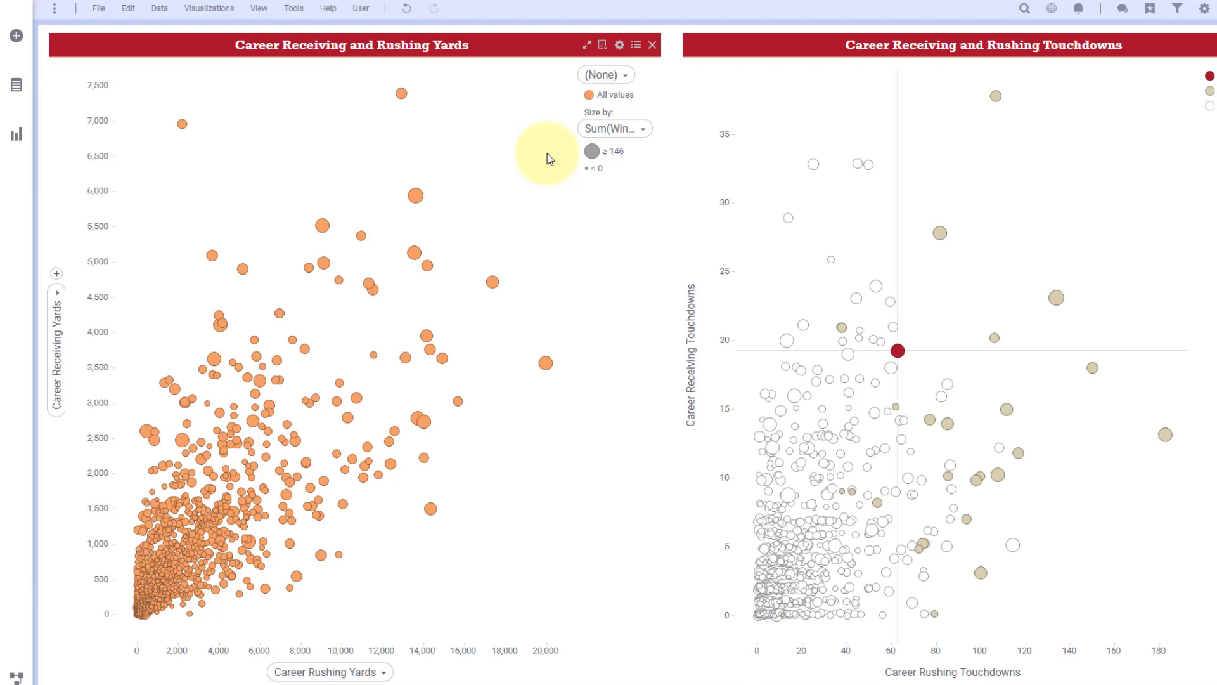
click(620, 83)
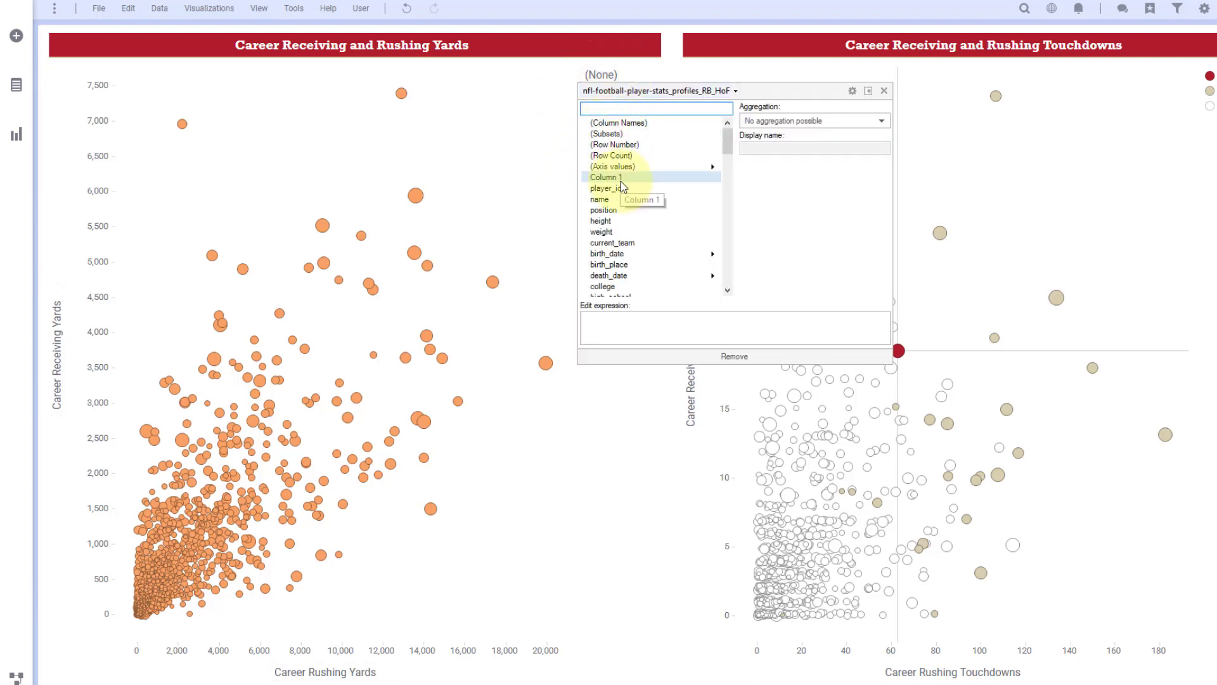
text(hof)
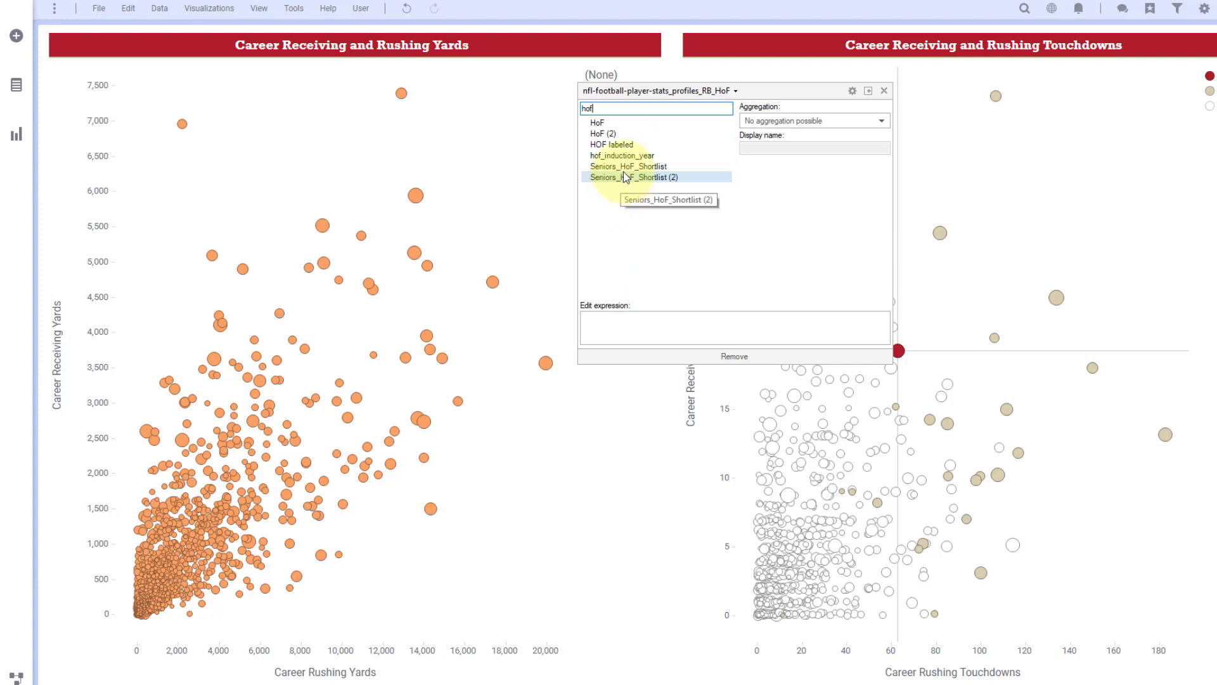
click(634, 145)
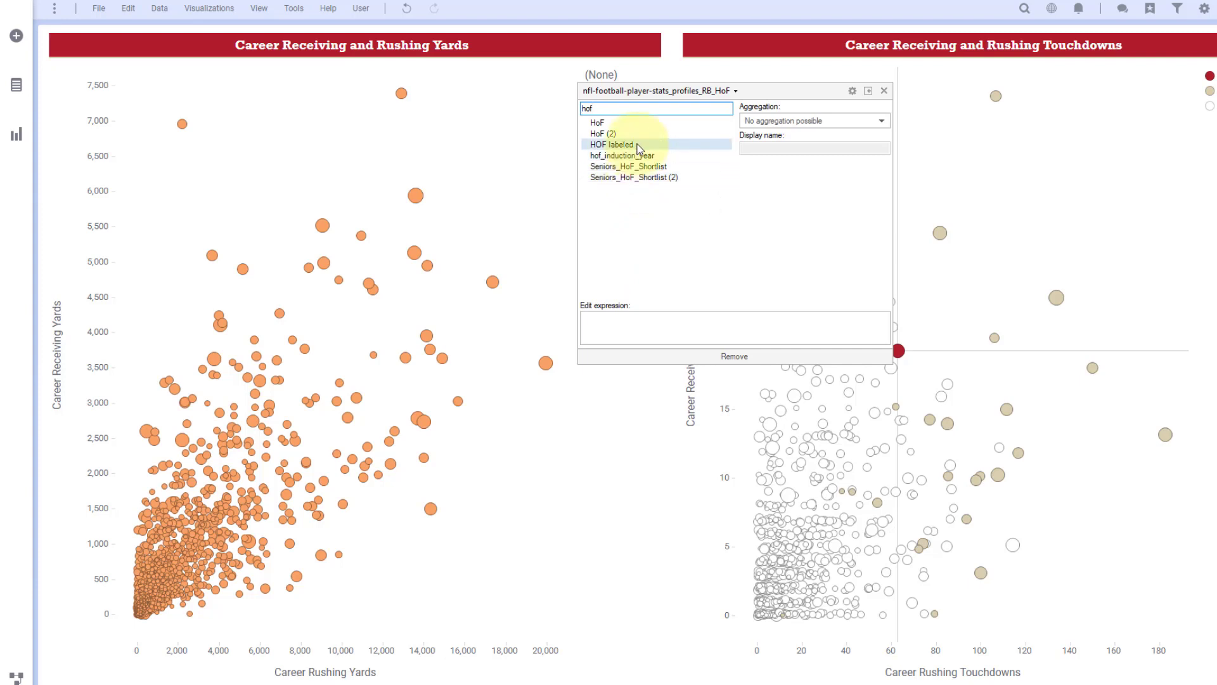
click(524, 201)
mouse_move(321, 225)
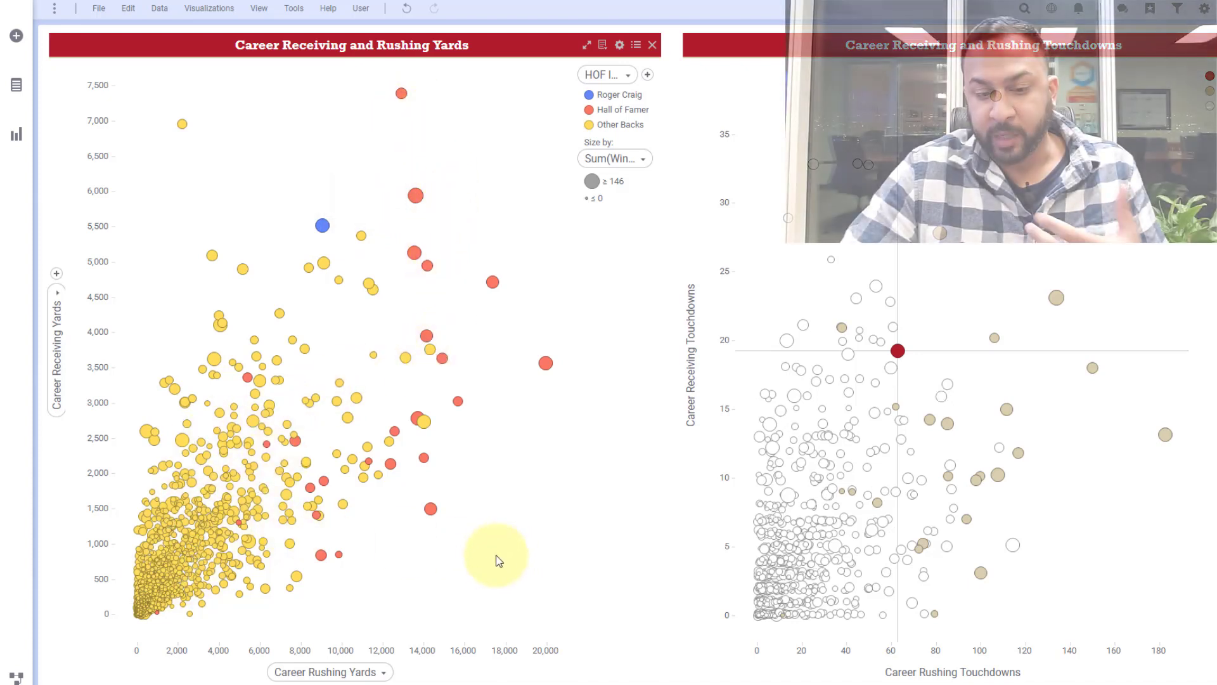
mouse_move(229, 558)
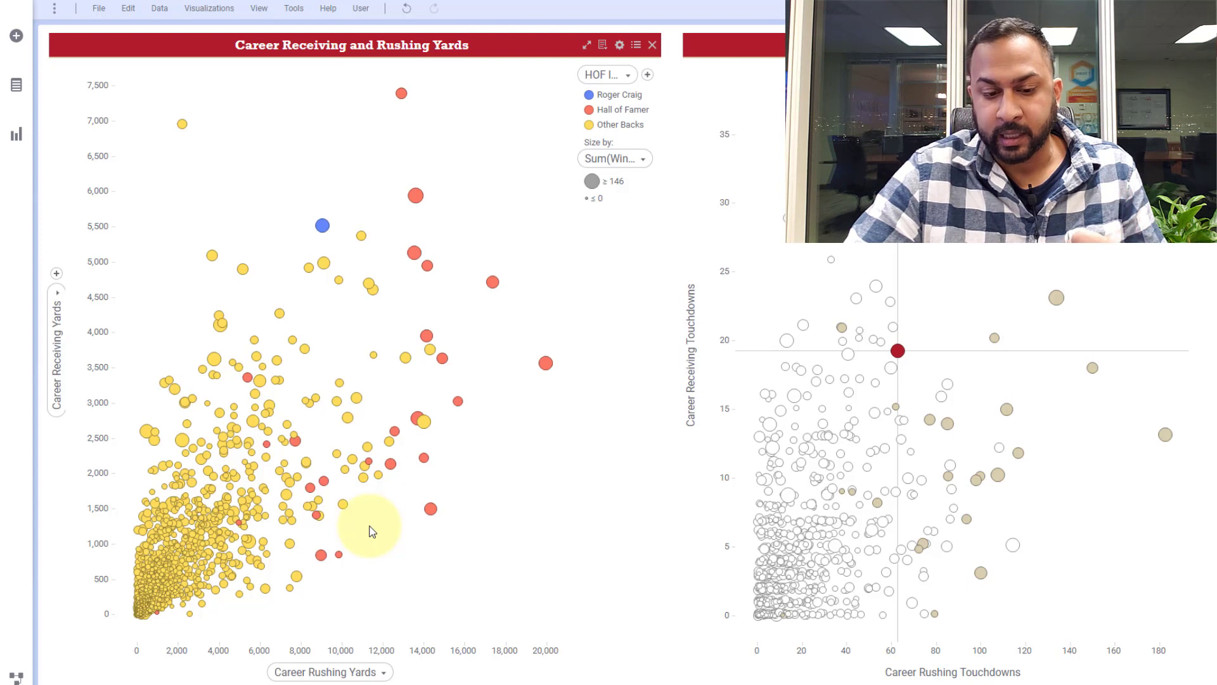
Open the yards chart's Drawing Order settings and its column chooser
right_click(357, 328)
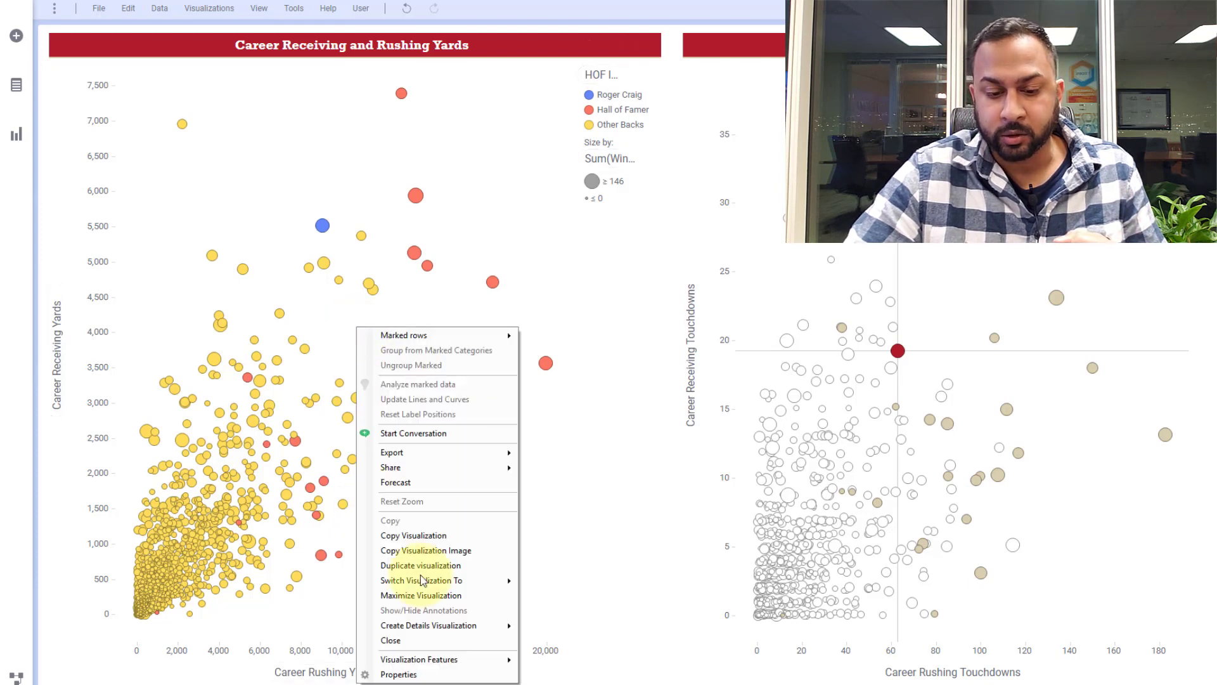
click(406, 675)
click(483, 353)
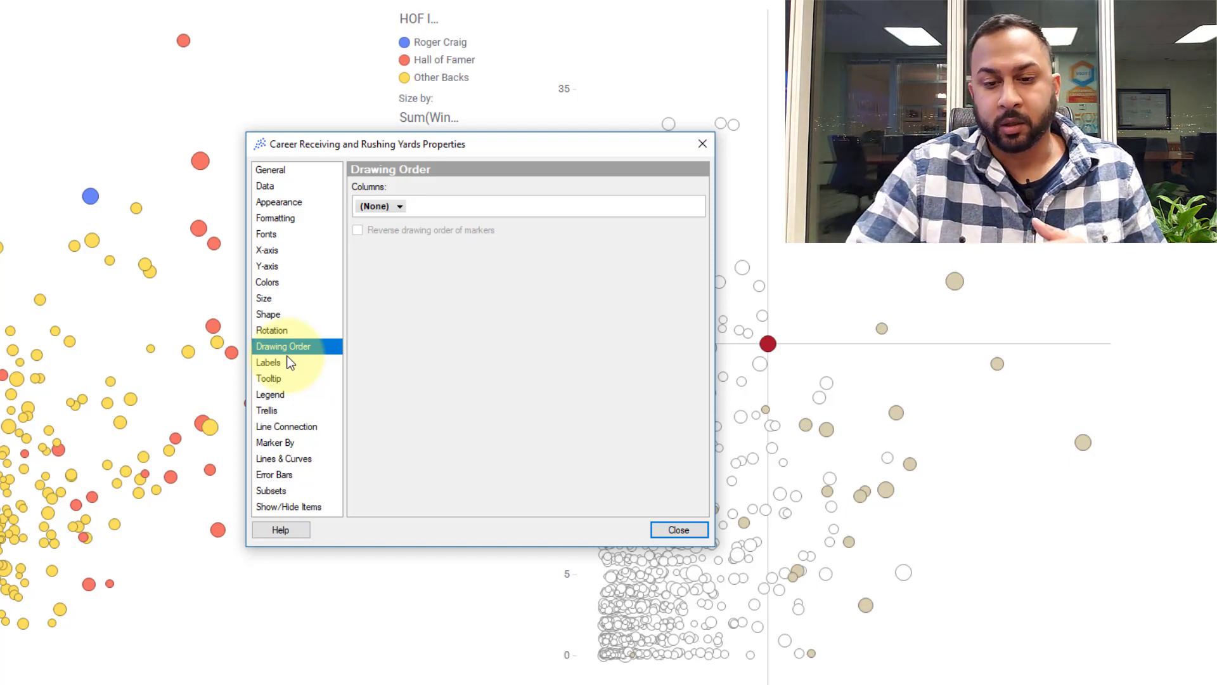
click(400, 207)
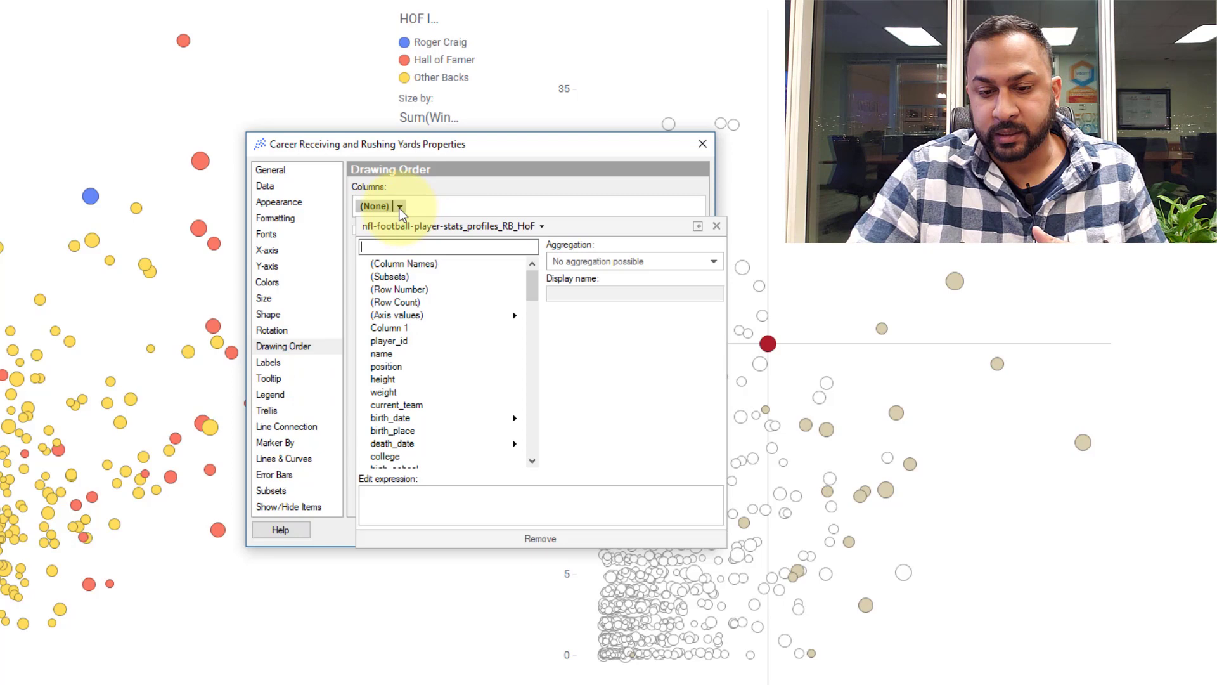
click(420, 188)
click(400, 207)
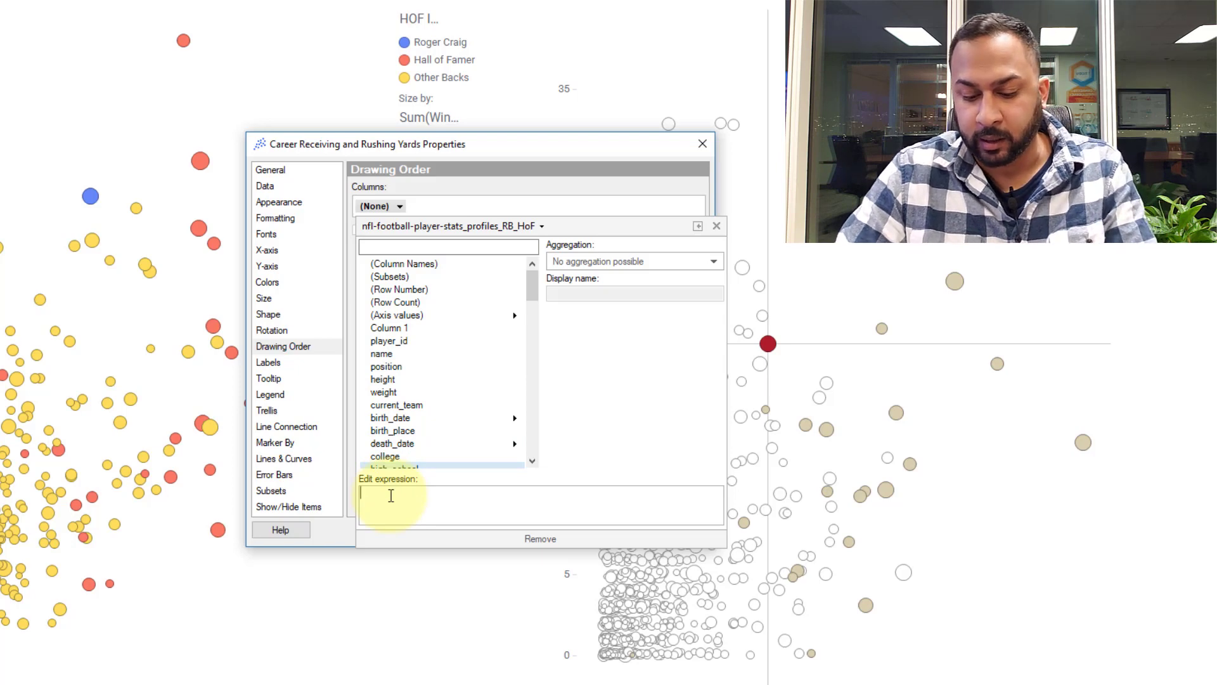
Enter If([HoF]="yes",1,0) as the drawing order expression and apply it
text(if)
key(Return)
text([hof)
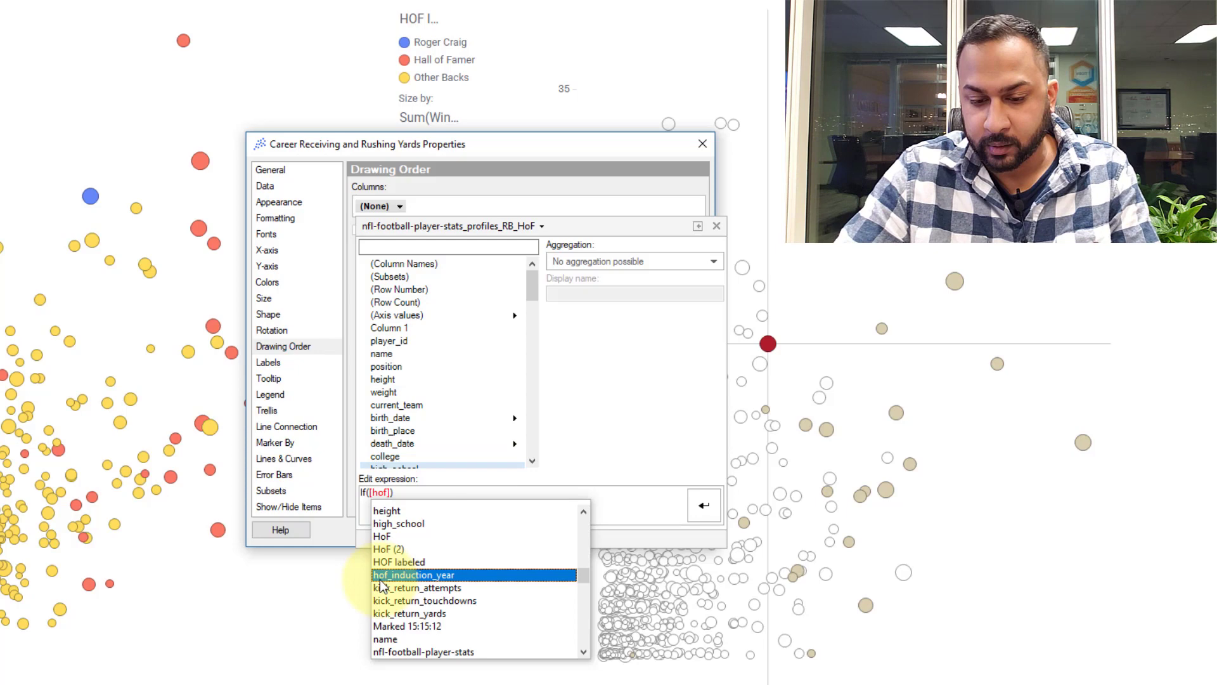
click(385, 538)
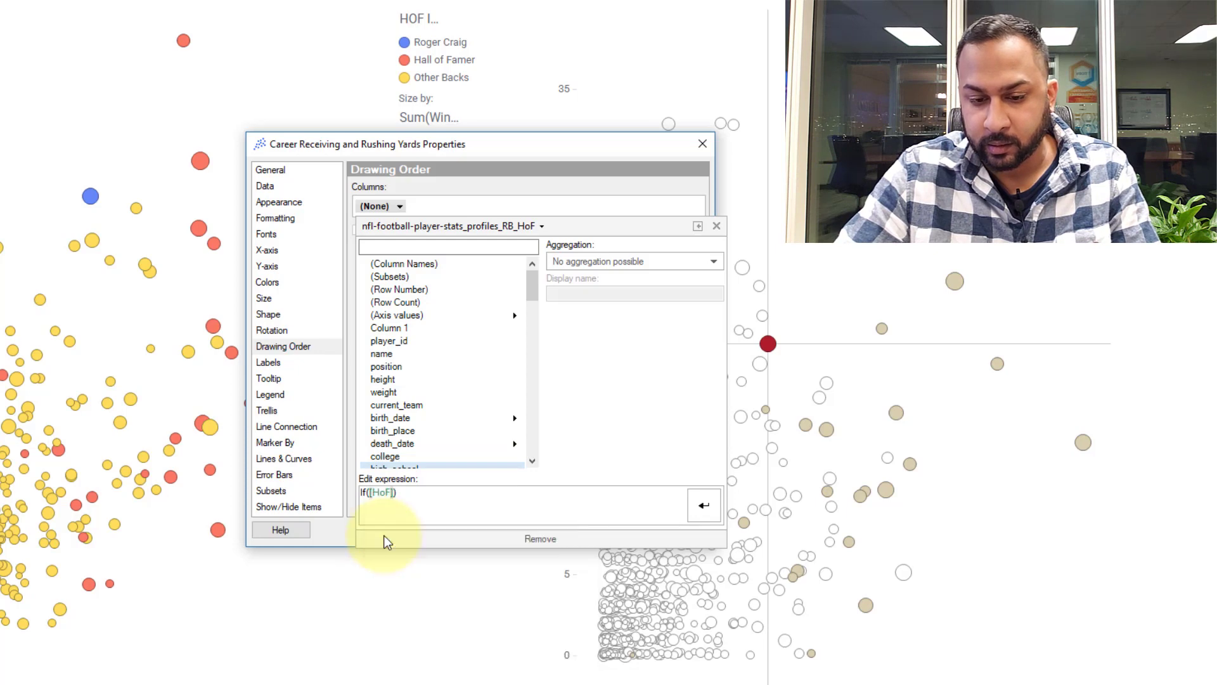
text(="y)
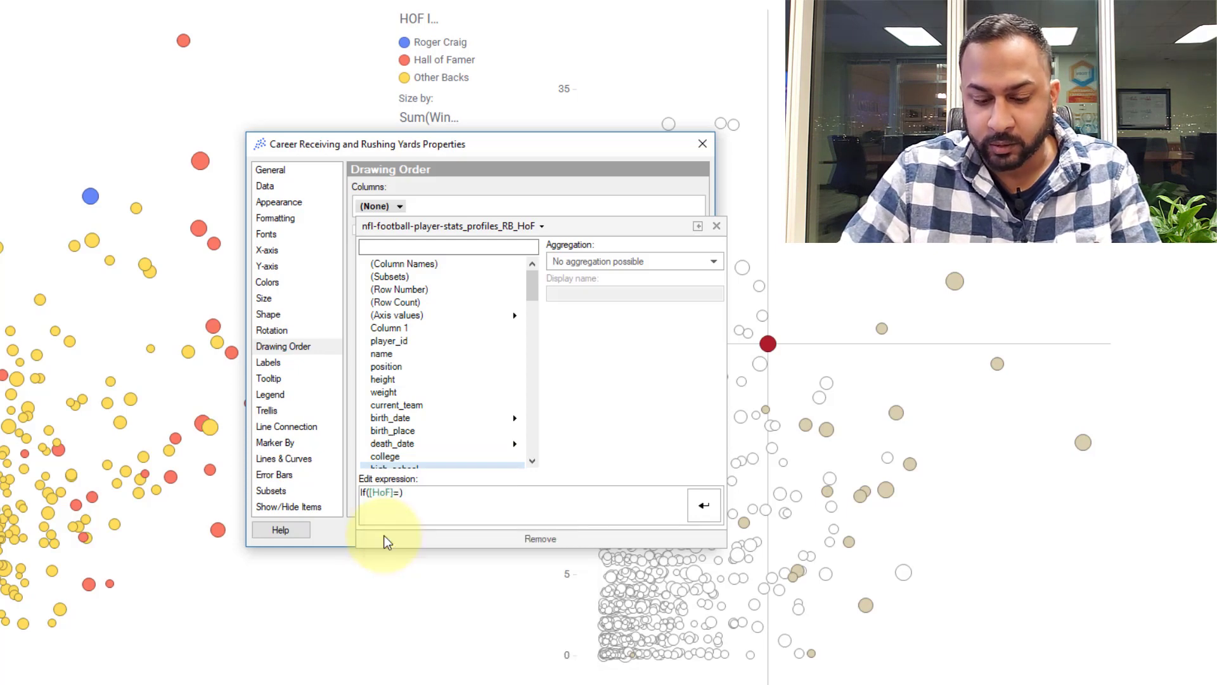
text(es",1,0)
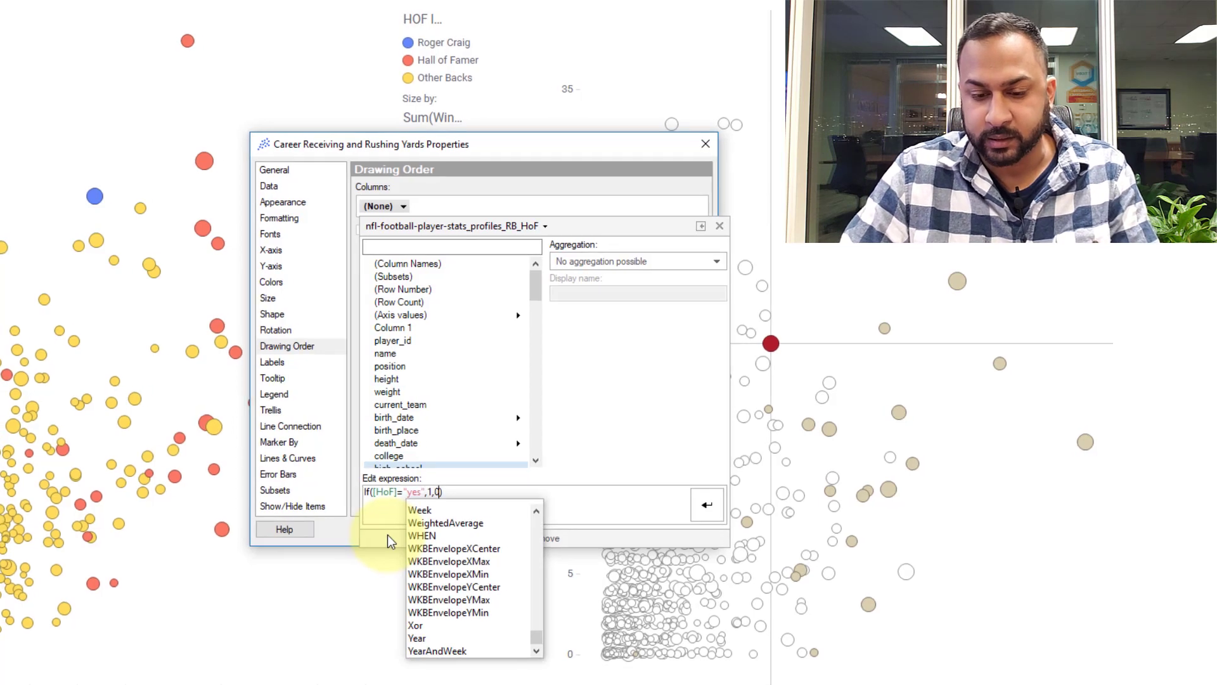
click(708, 505)
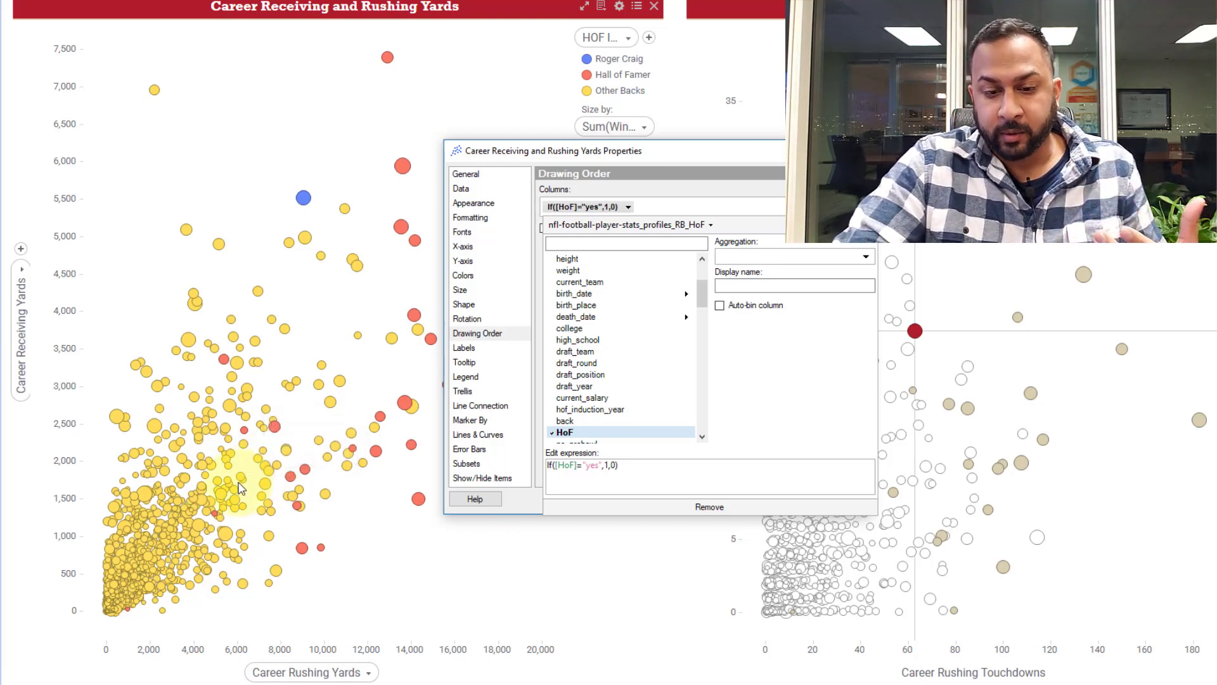
Make Other Backs white in the yards chart's colour settings
click(494, 277)
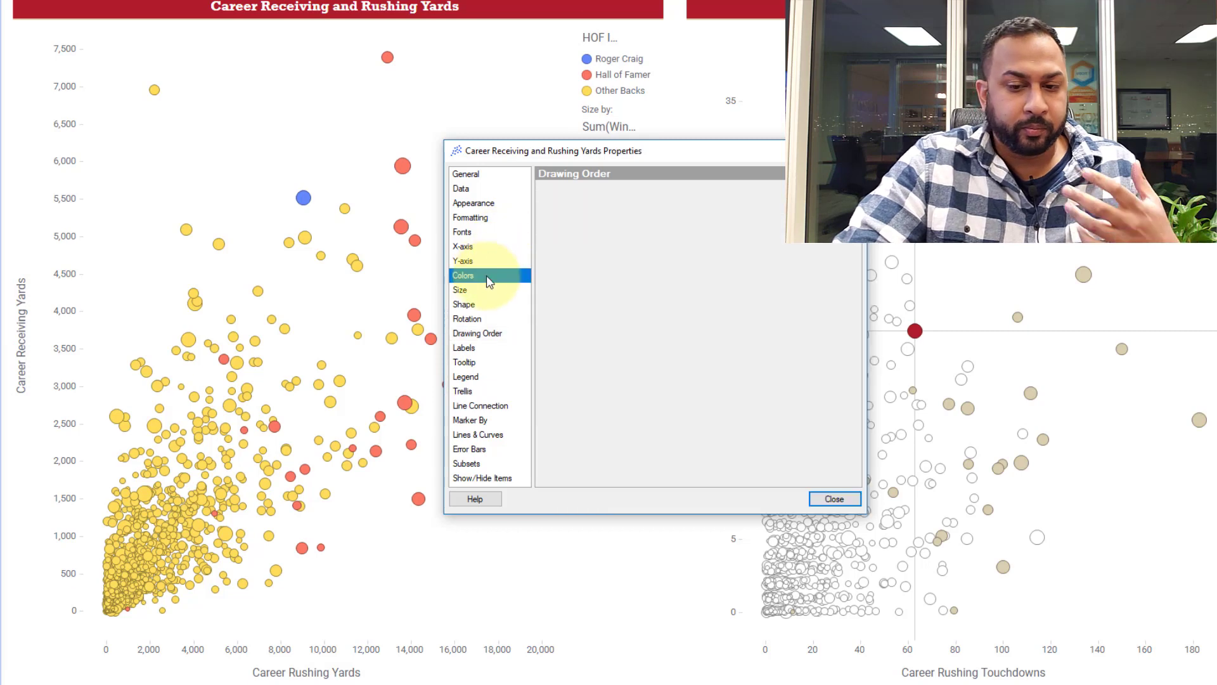
click(550, 305)
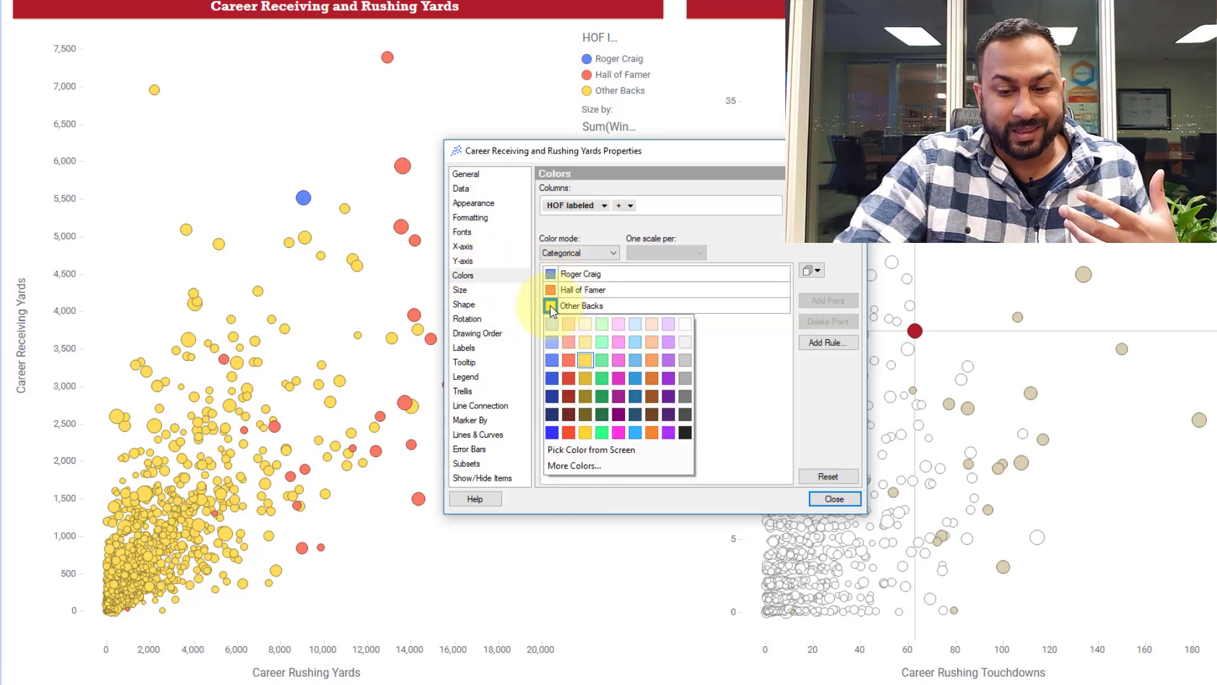
click(685, 325)
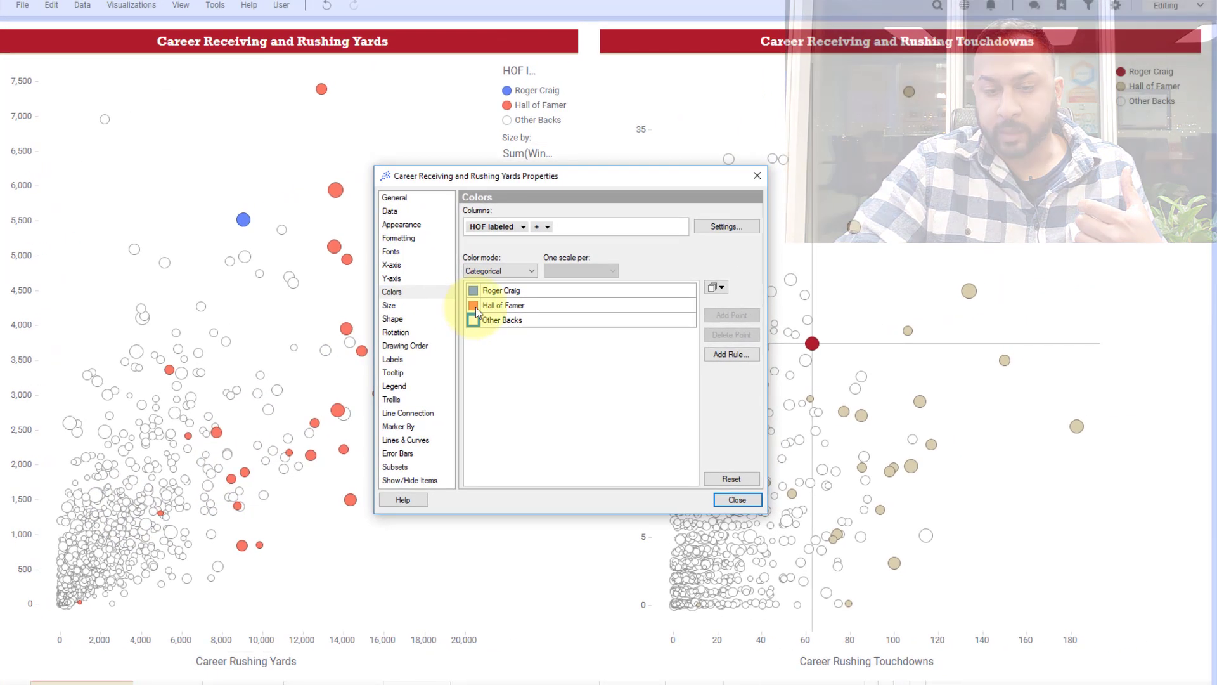
Sample the touchdowns legend's tan for Hall of Famer and red for the featured player
click(540, 291)
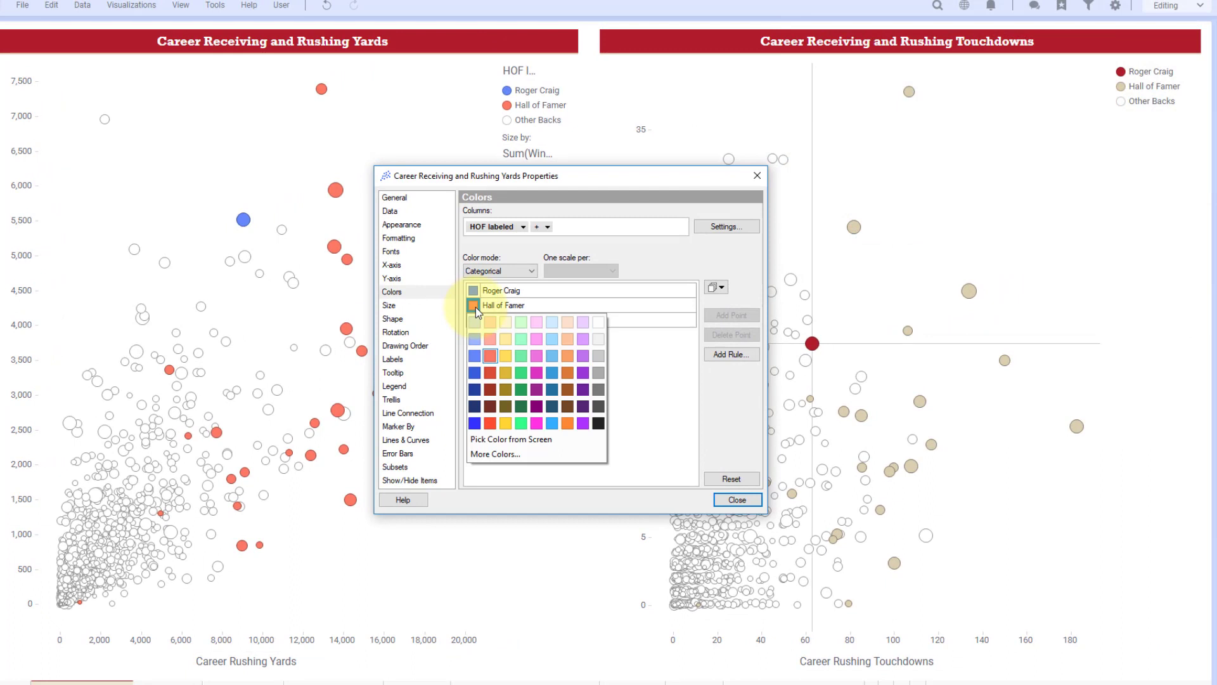
click(476, 444)
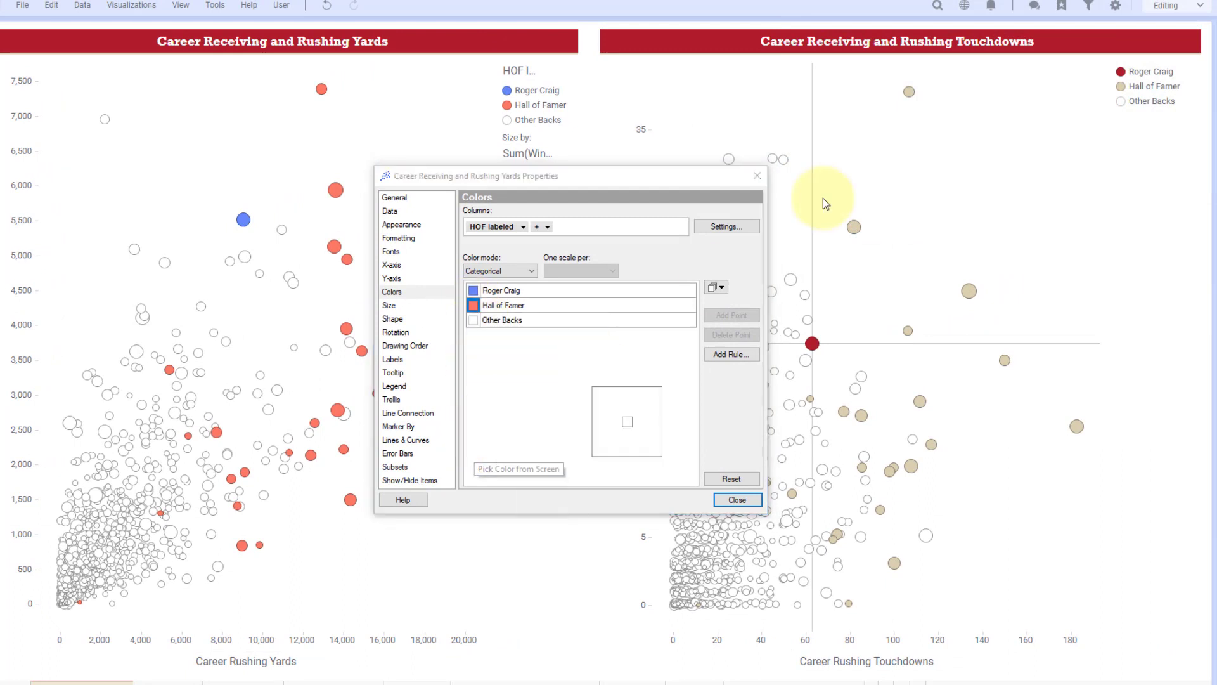
click(1122, 87)
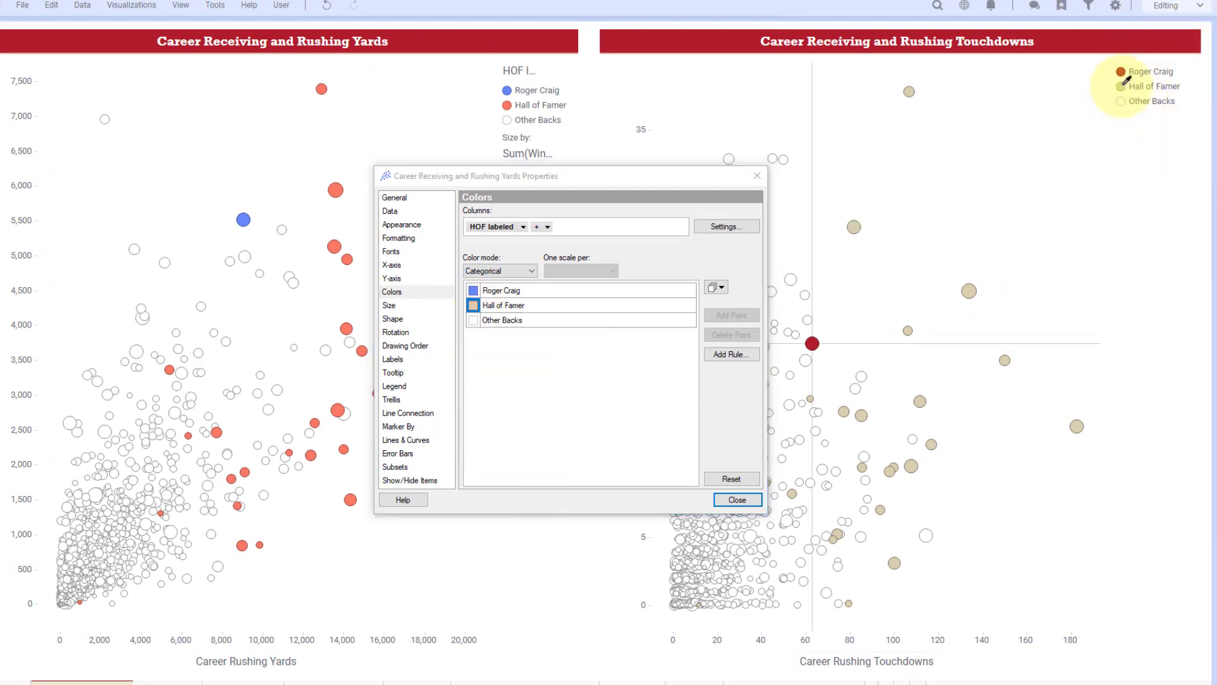
click(473, 290)
click(482, 421)
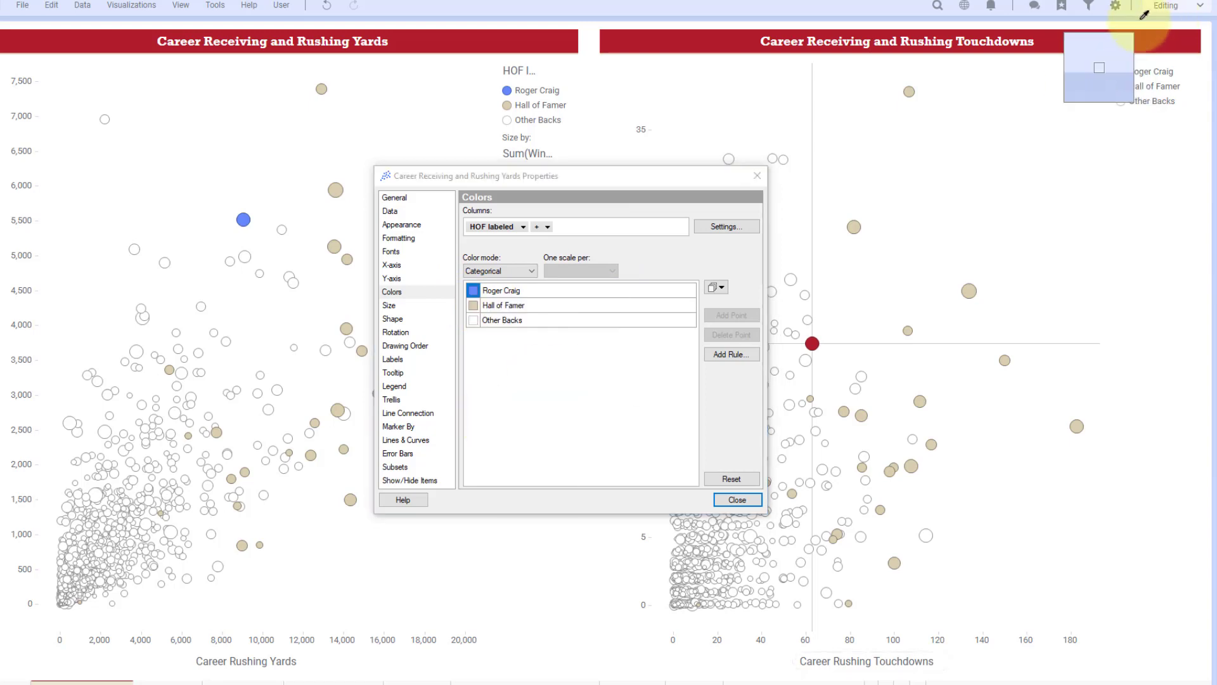
click(1119, 74)
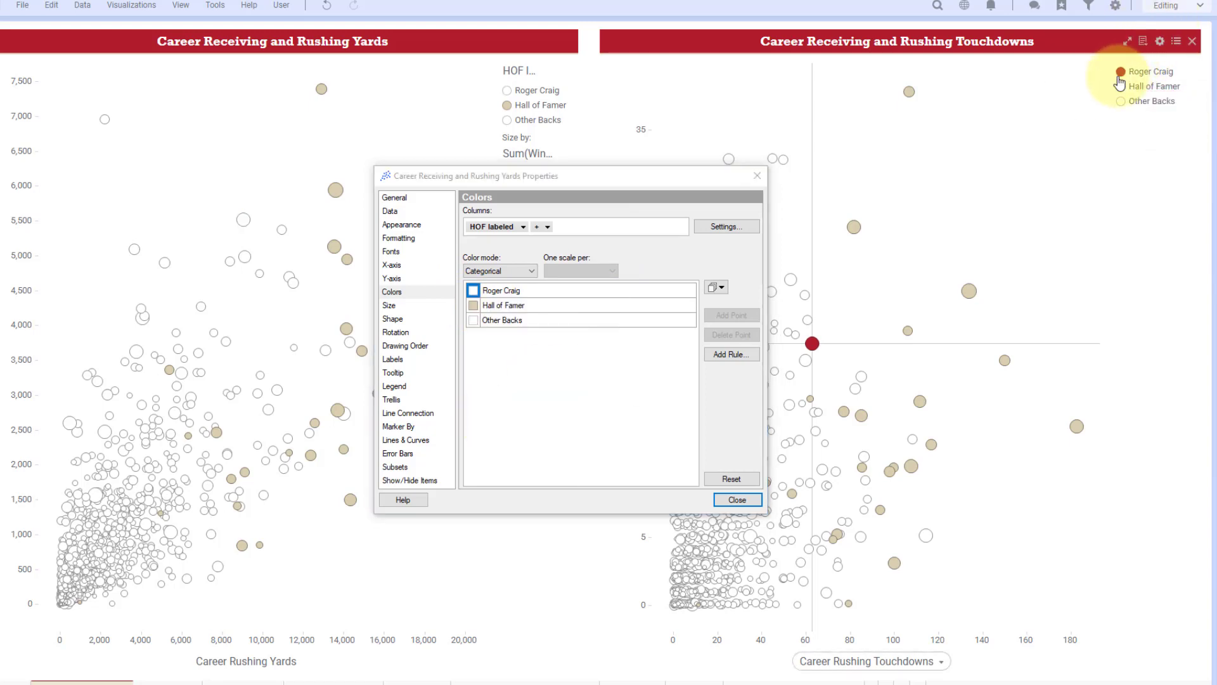
click(474, 290)
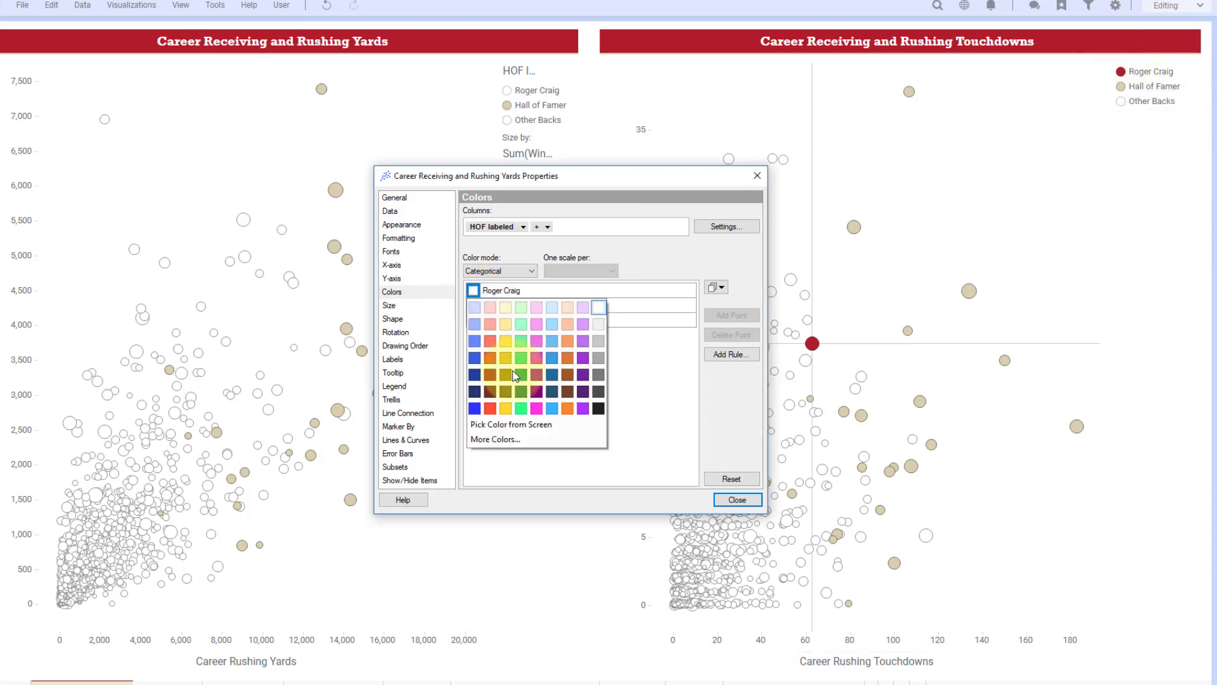
click(510, 426)
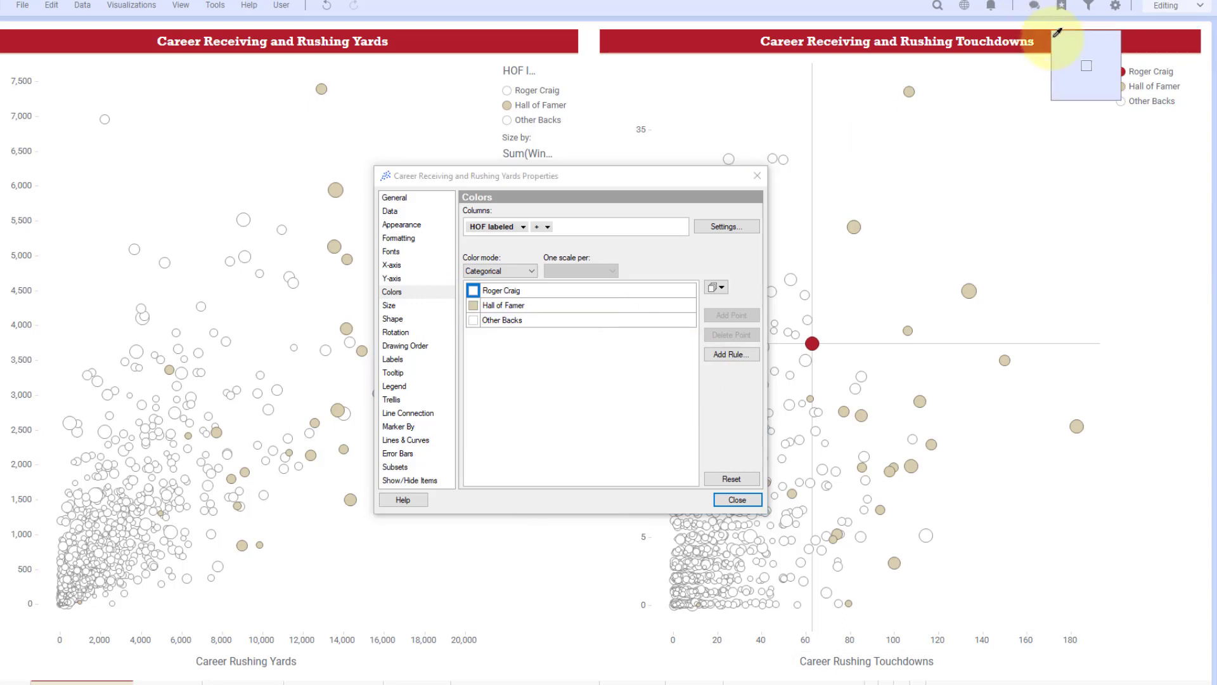
click(1120, 72)
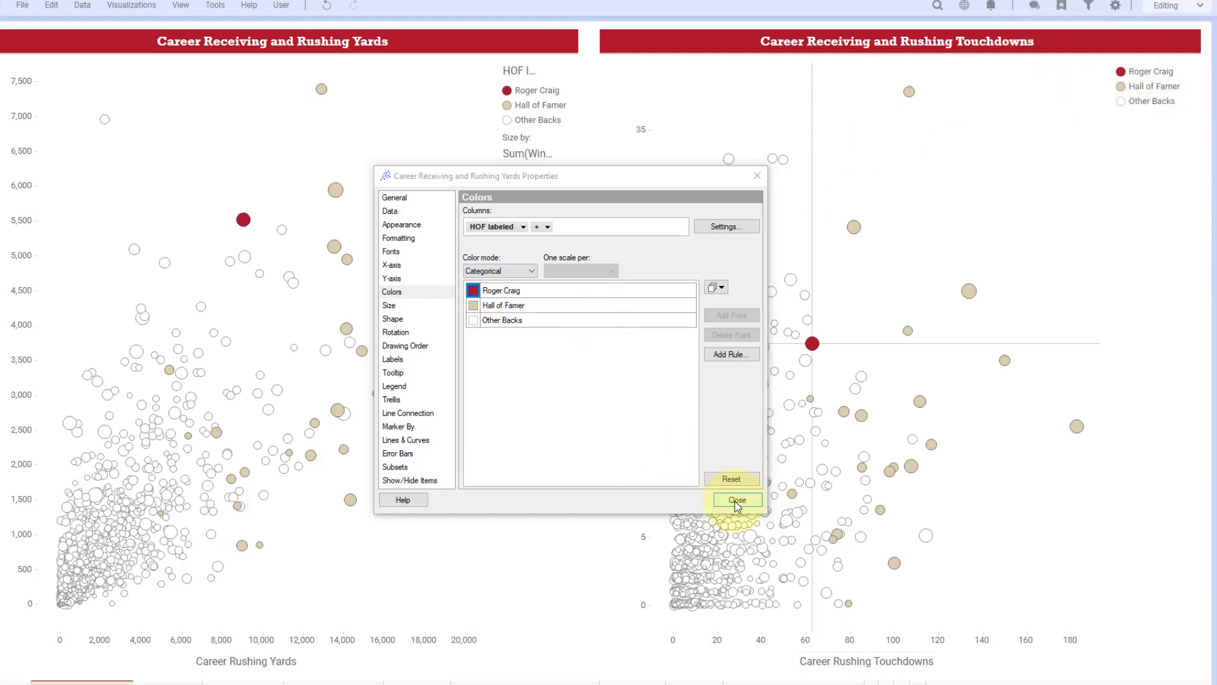
drag(652, 184, 886, 177)
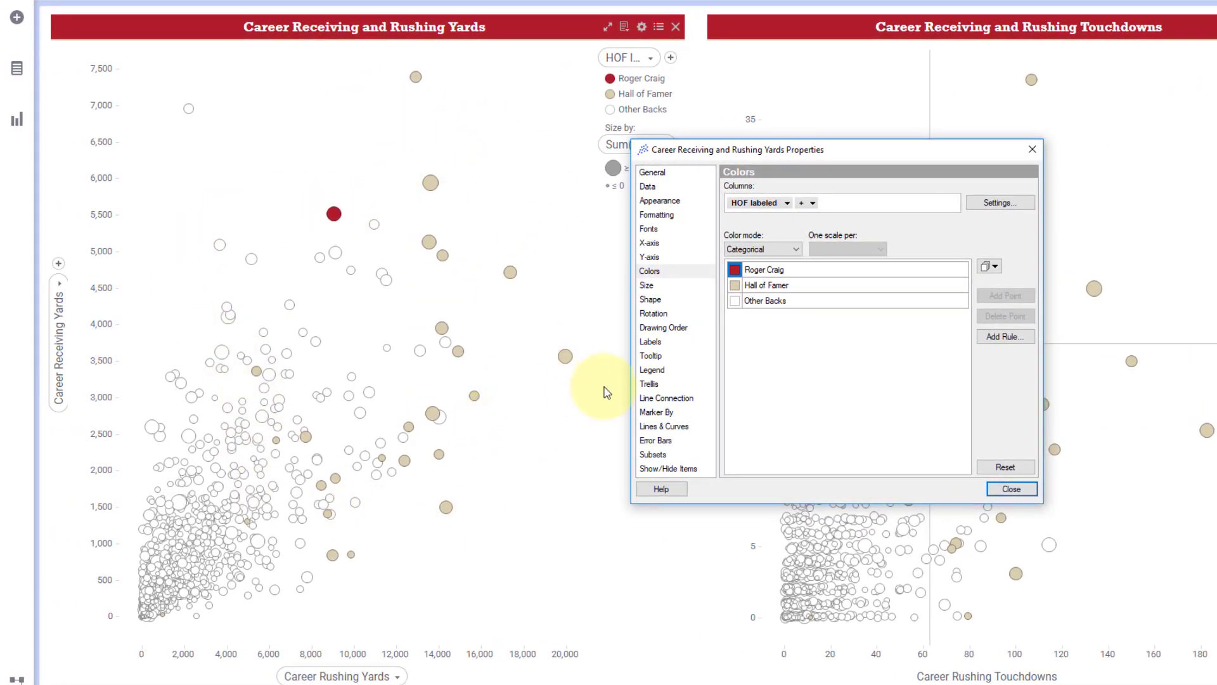
Turn on the 9,030 vertical and 5,517 horizontal reference lines, then close the chart properties
click(663, 427)
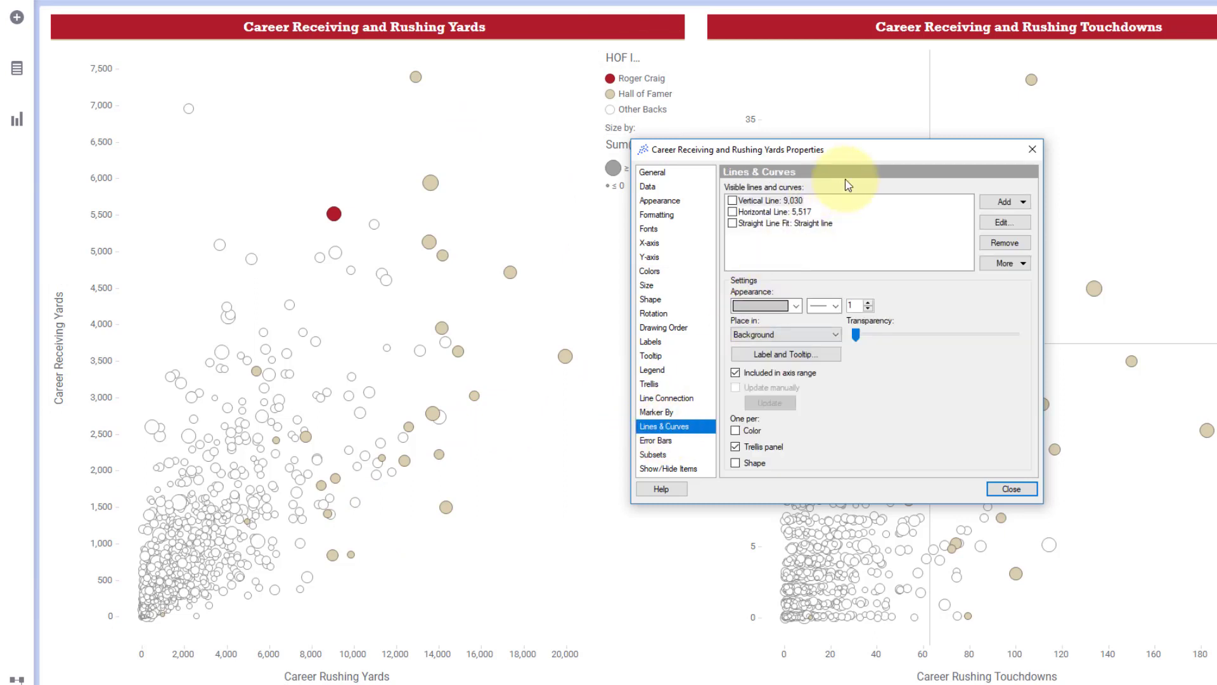
click(1001, 203)
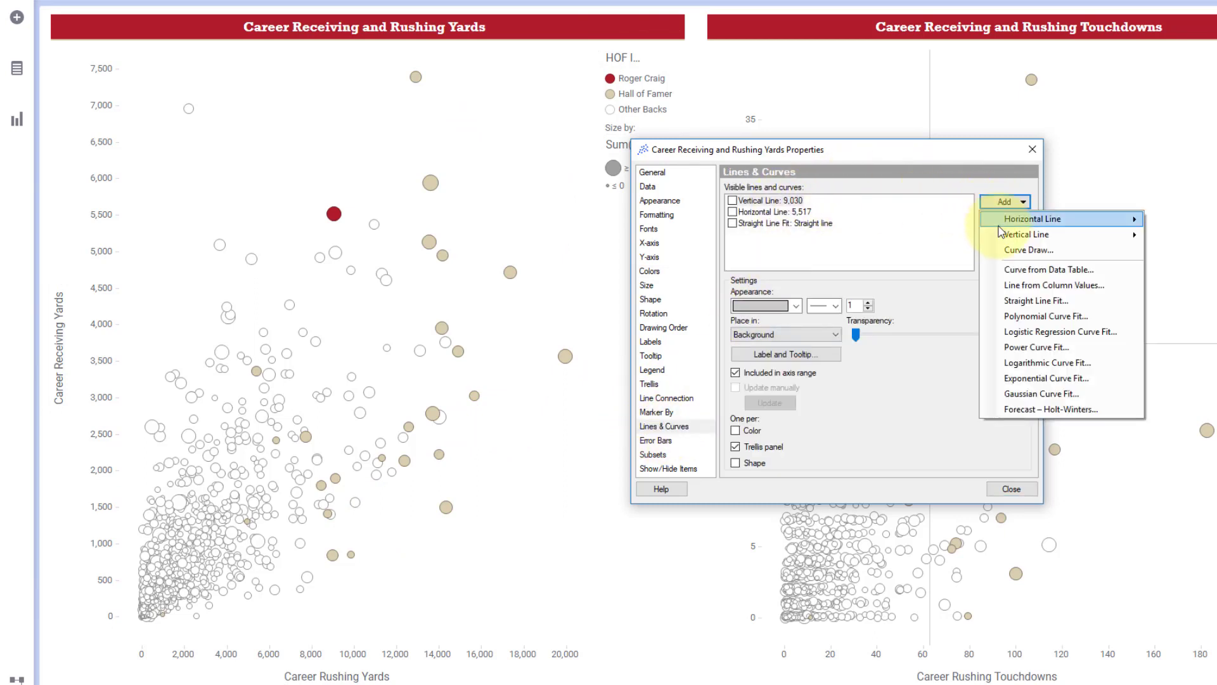
mouse_move(1000, 222)
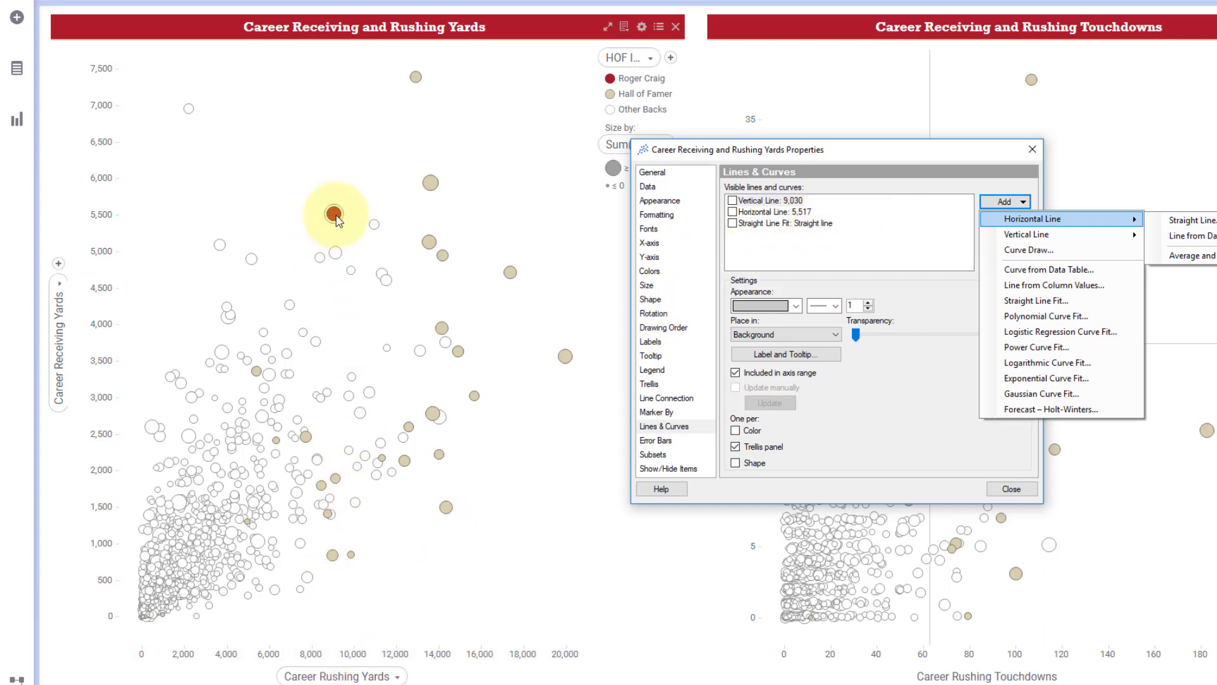
mouse_move(336, 218)
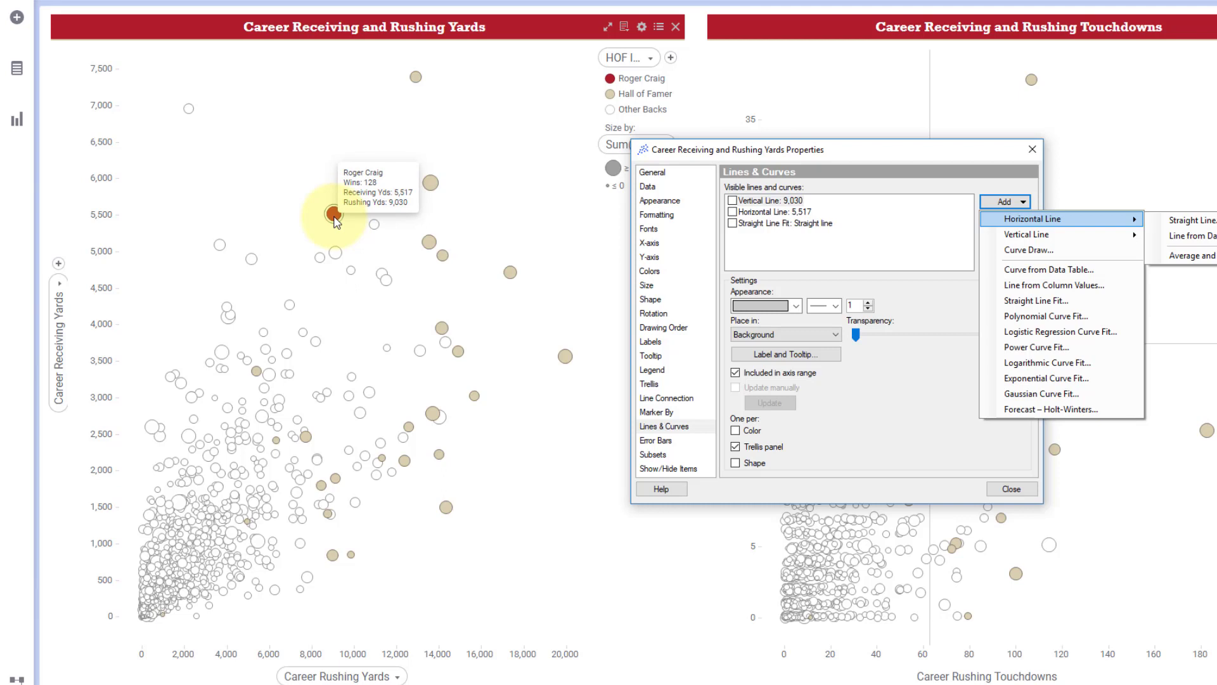
click(738, 201)
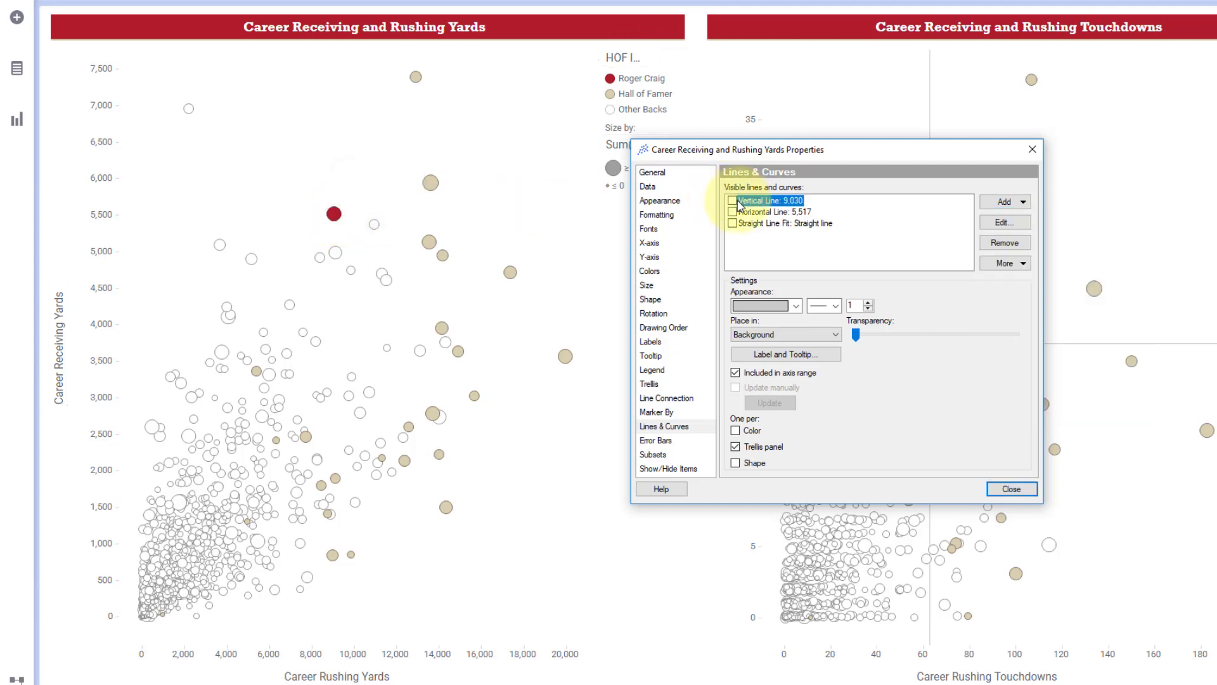
click(736, 201)
click(736, 212)
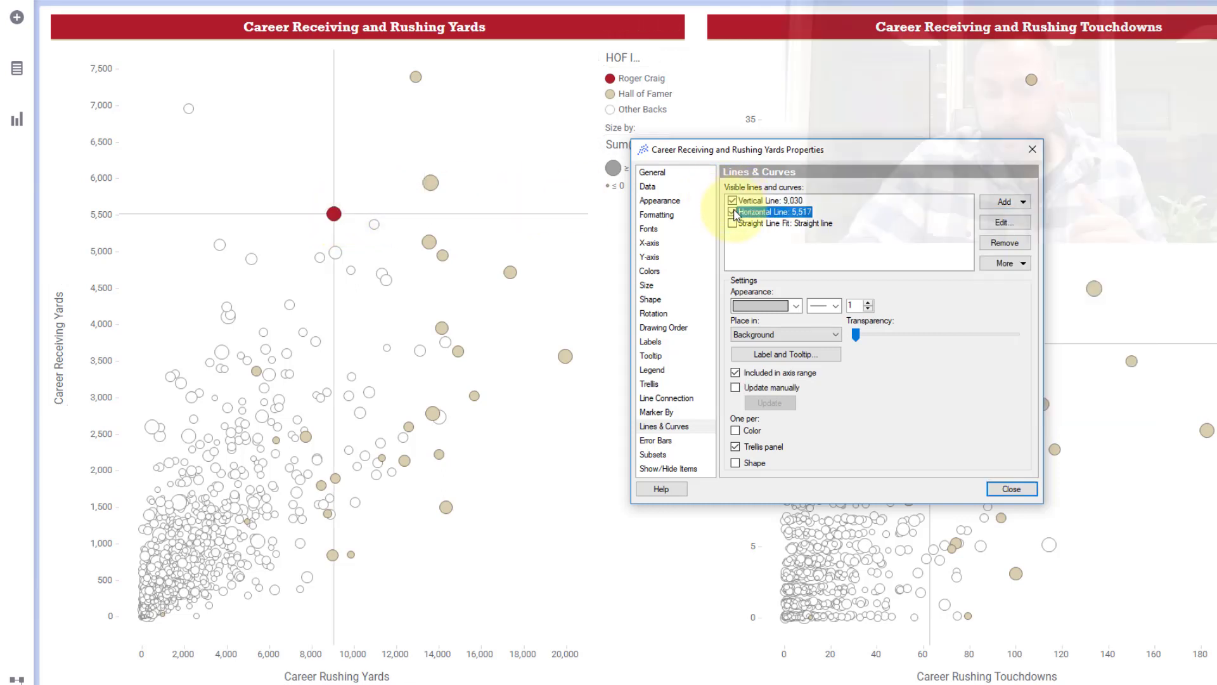
click(770, 307)
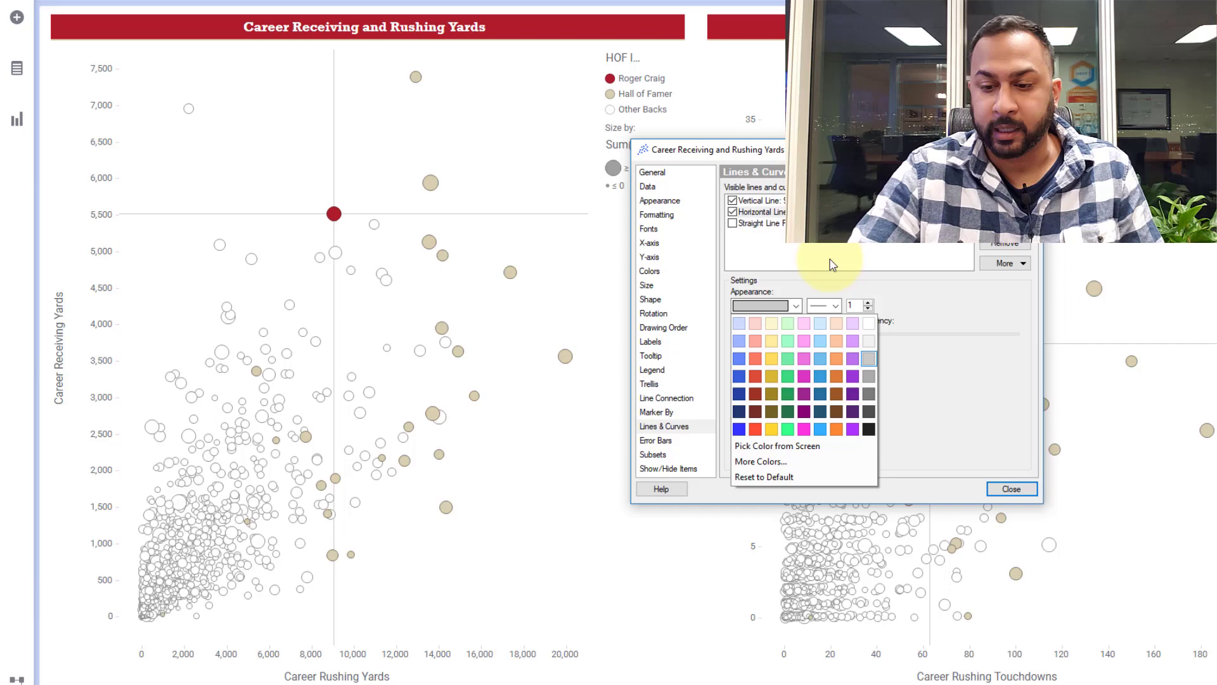
click(1012, 489)
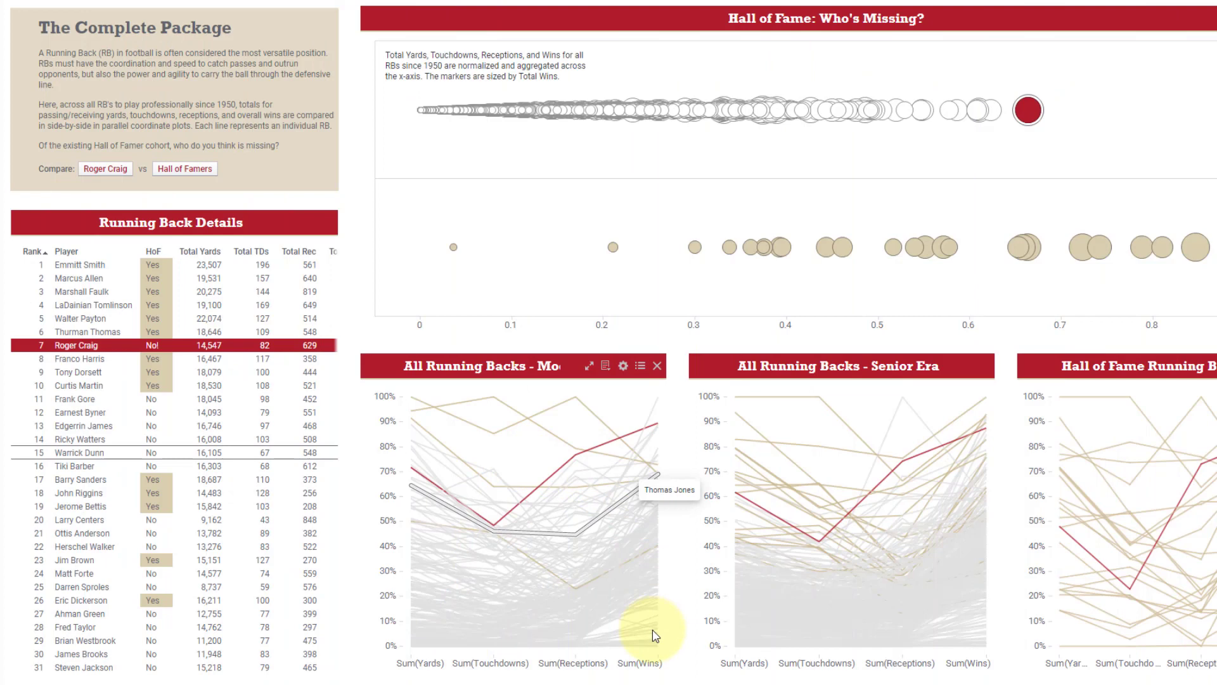
Toggle the parallel plot's right scale through Sum(Yards), Sum(Receptions) and Sum(Wins), ending on Sum(Yards)
click(434, 669)
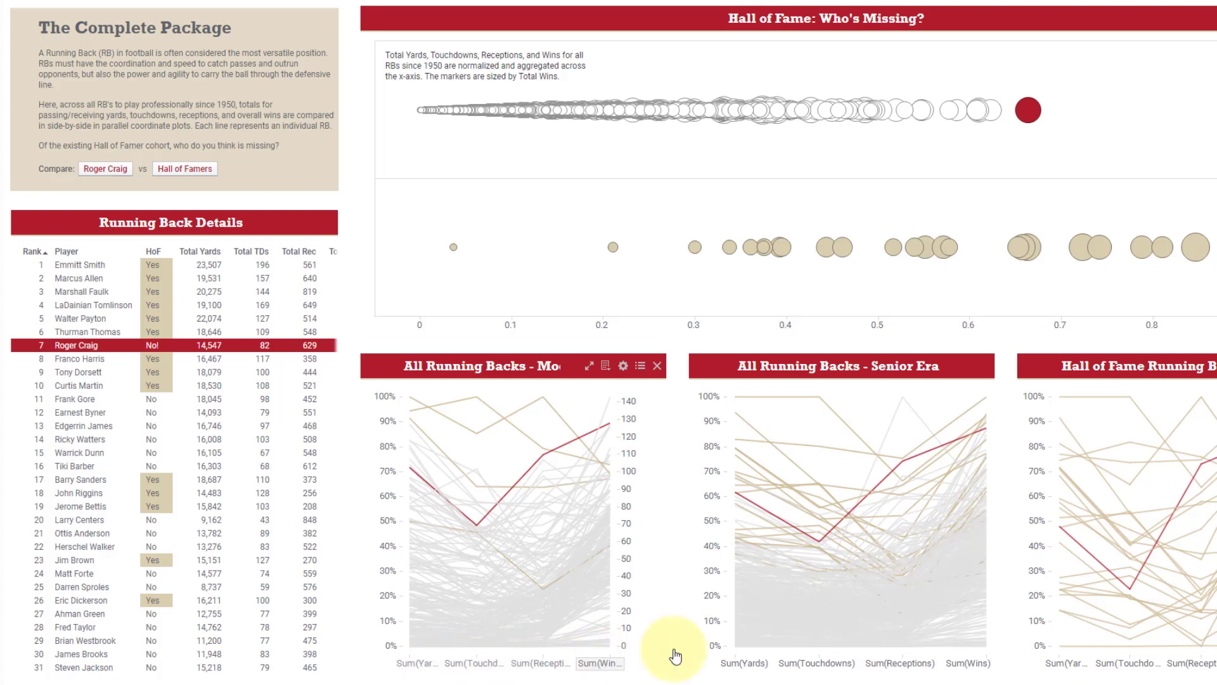
click(544, 671)
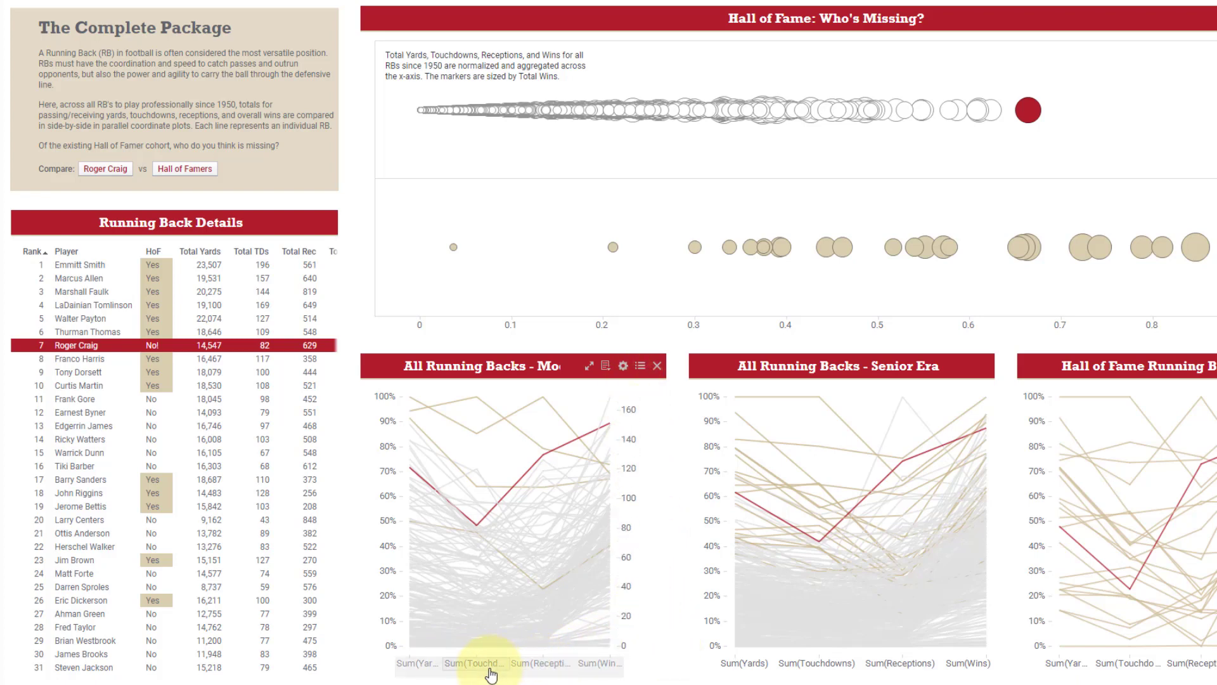
click(438, 669)
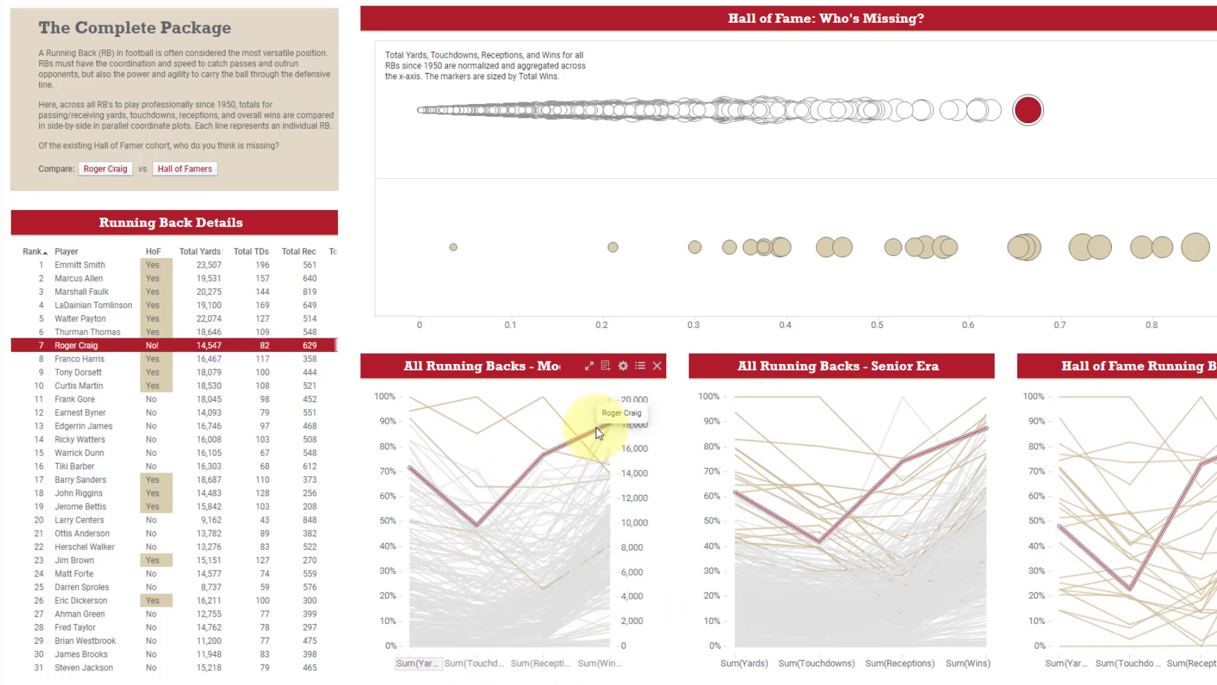
click(420, 666)
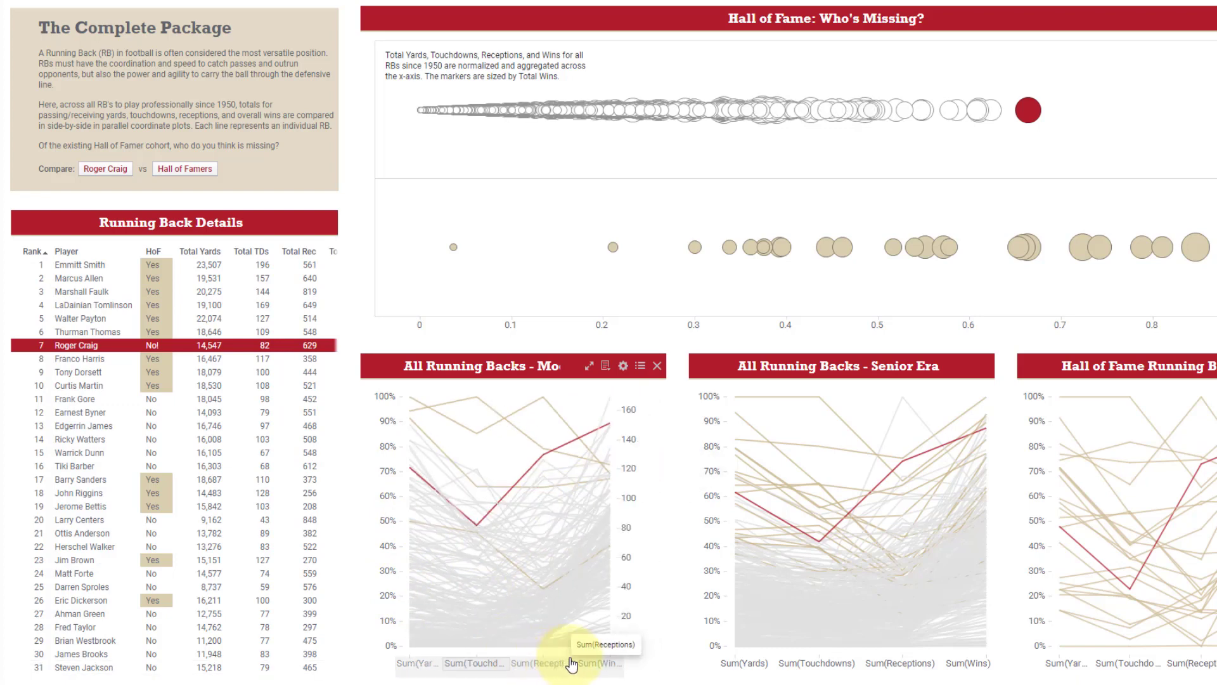
click(593, 663)
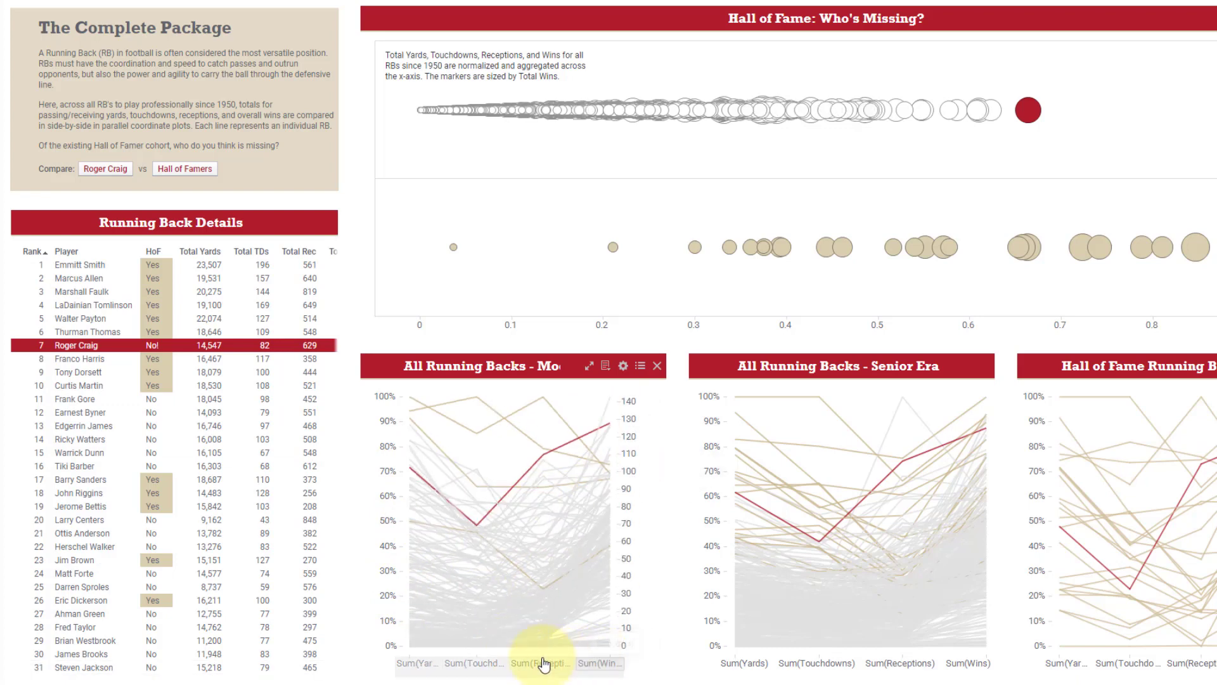
click(421, 666)
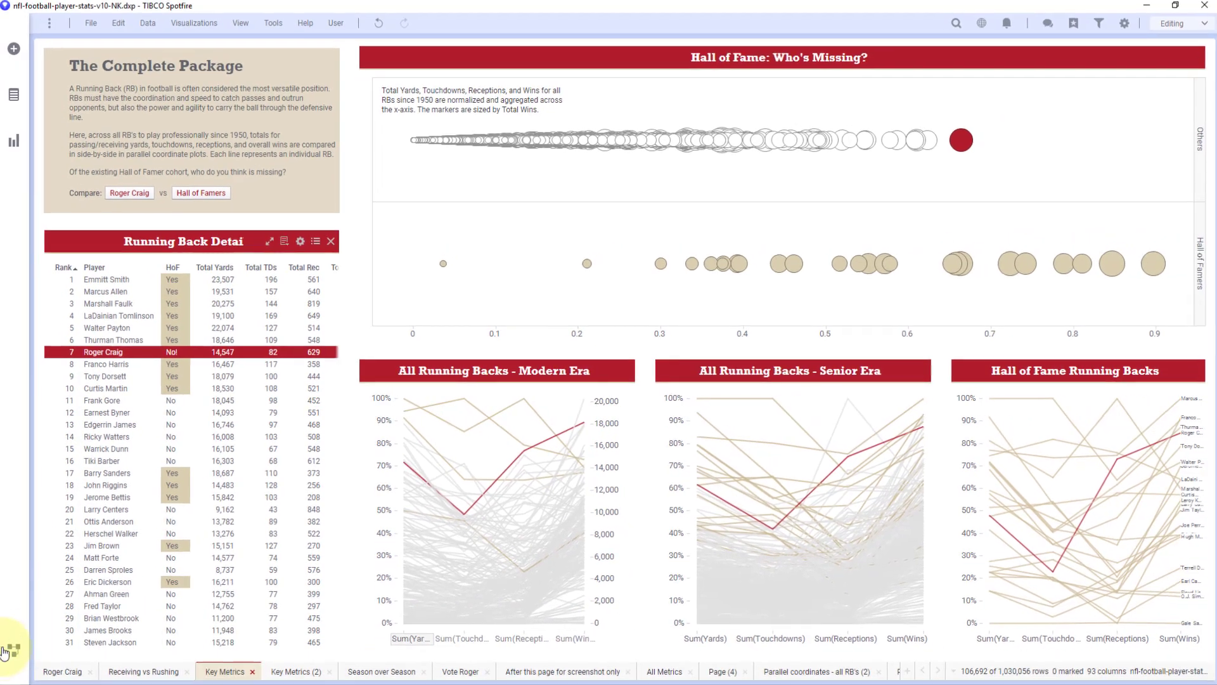
click(15, 648)
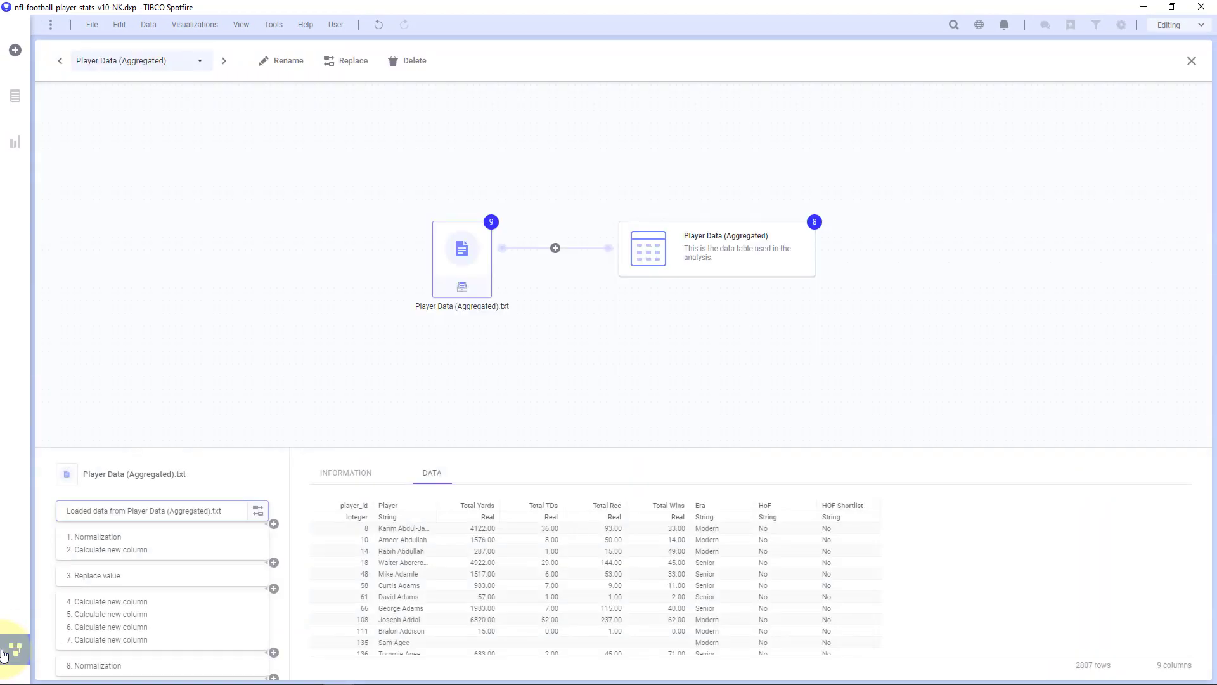
mouse_move(193, 539)
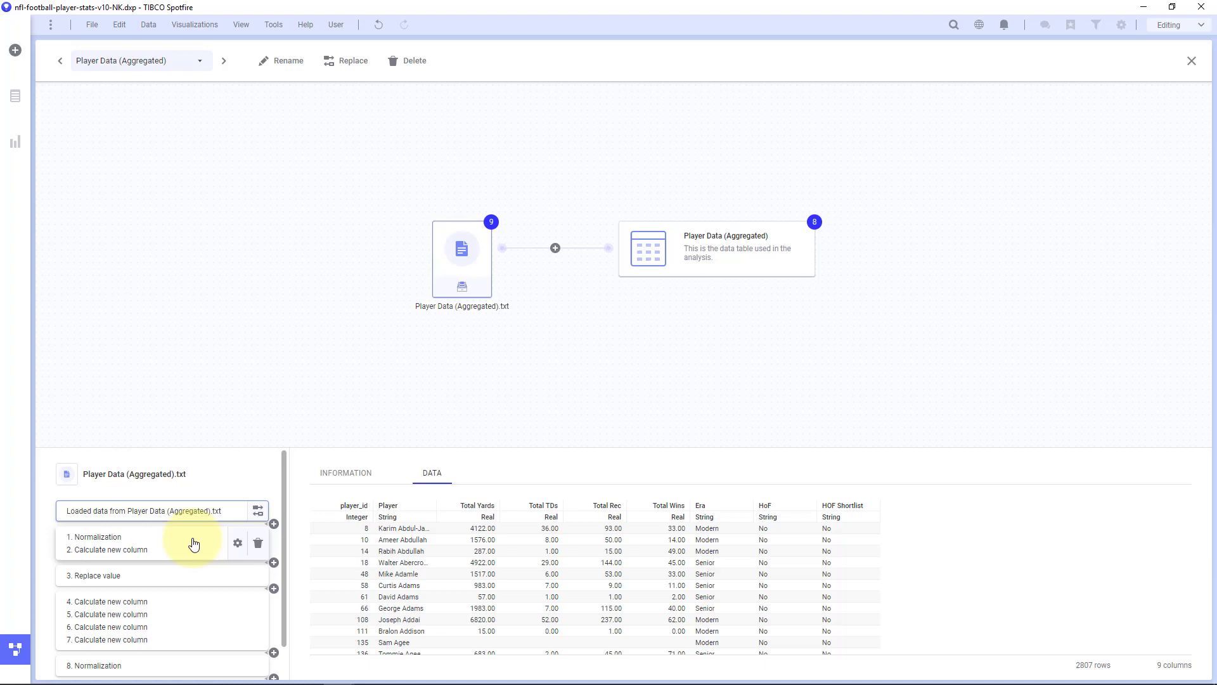
click(238, 544)
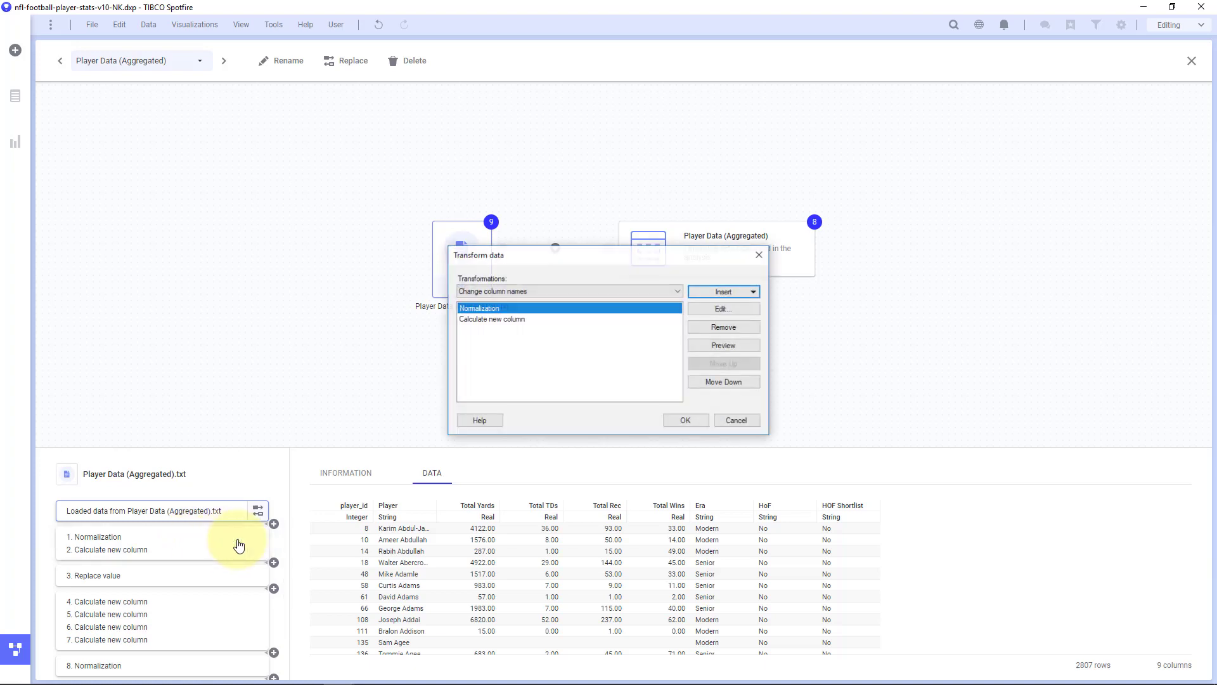
click(753, 365)
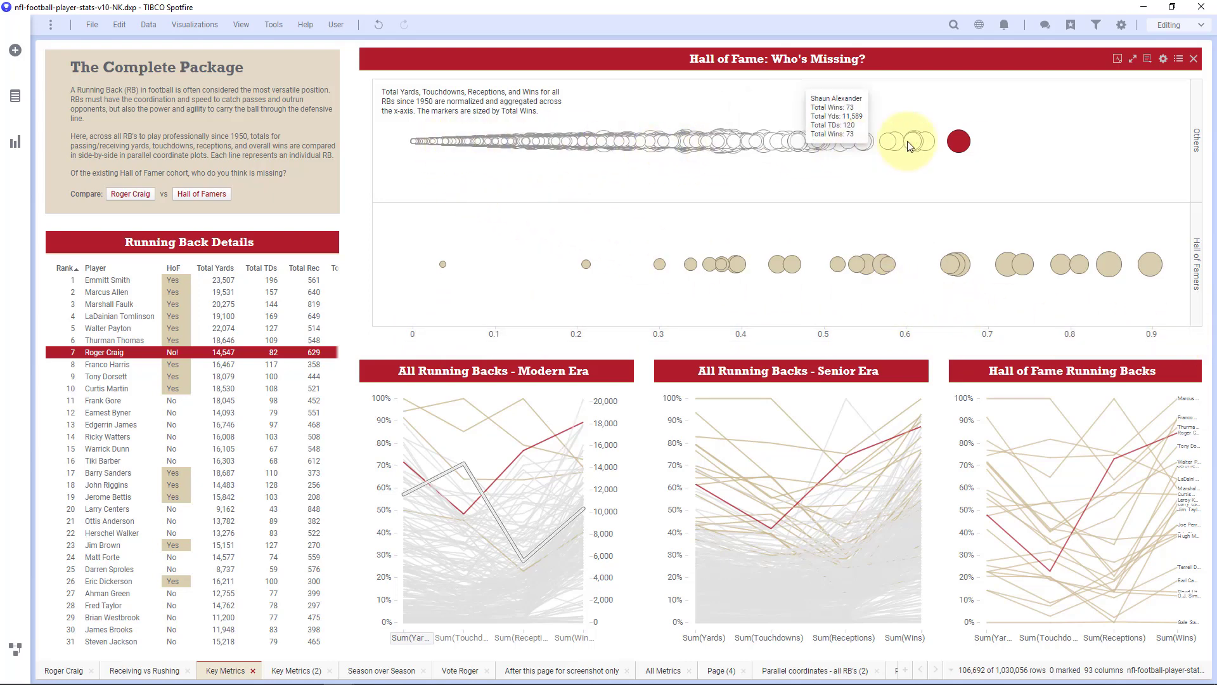
Create a scatter plot on the Key Metrics (2) page and open the All Metrics calculated column expression
mouse_move(957, 143)
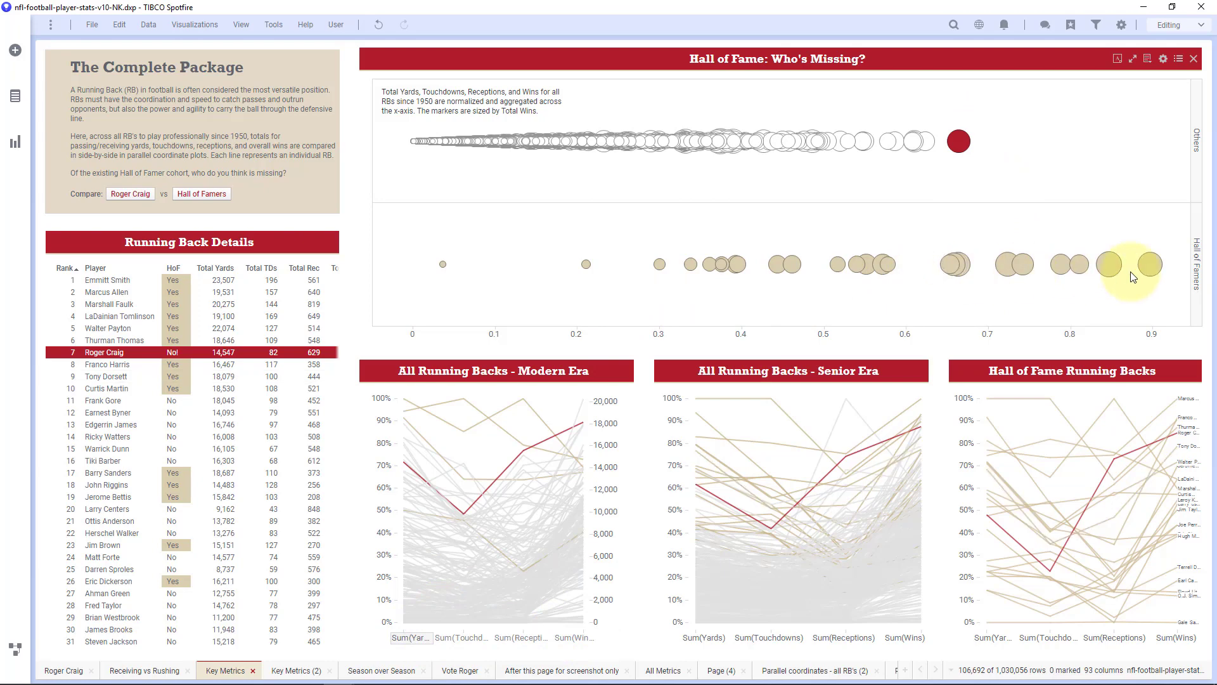
click(303, 678)
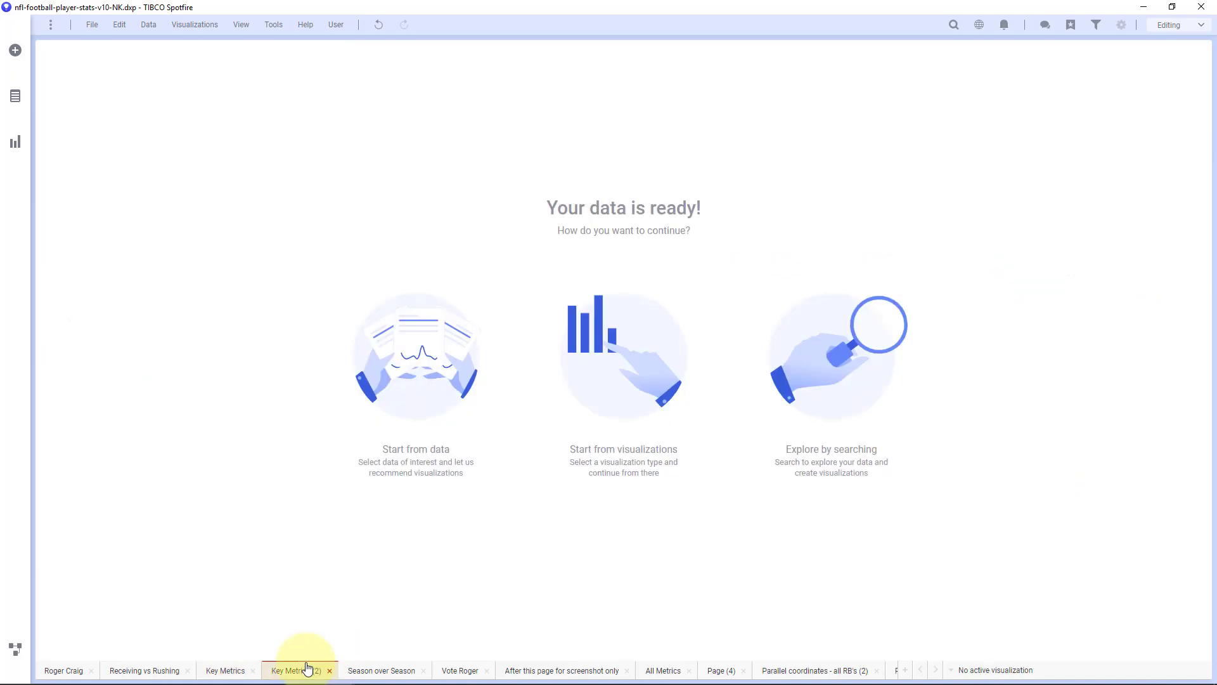
click(622, 410)
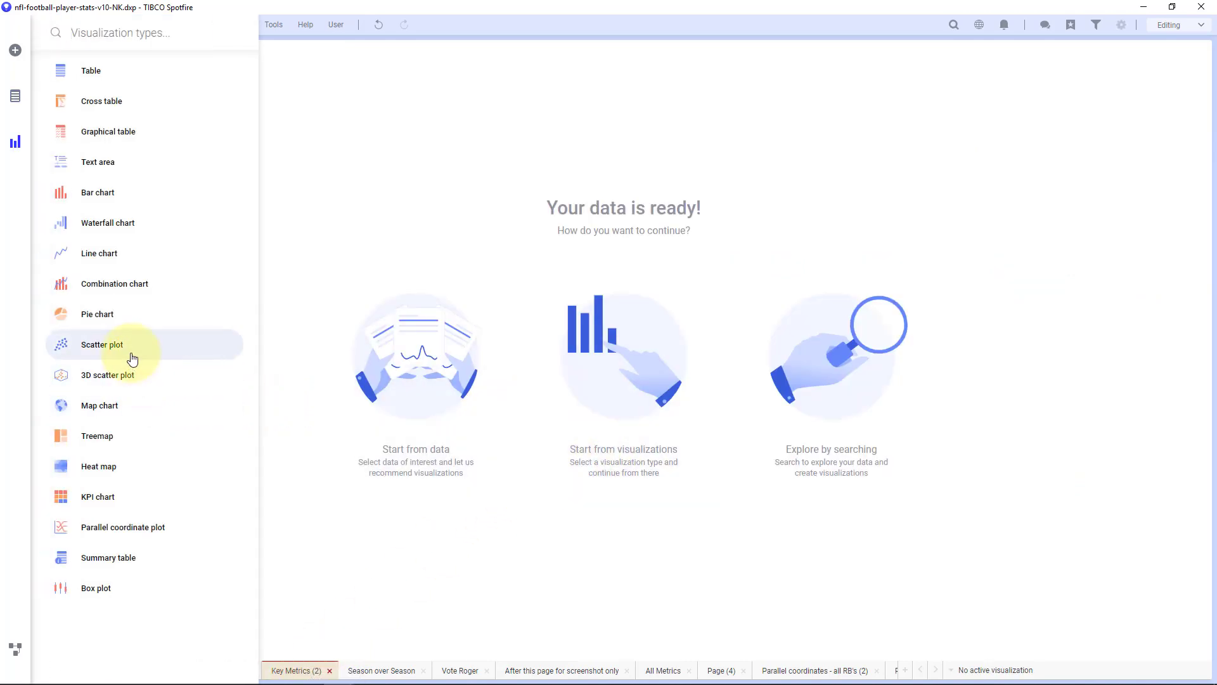
click(132, 359)
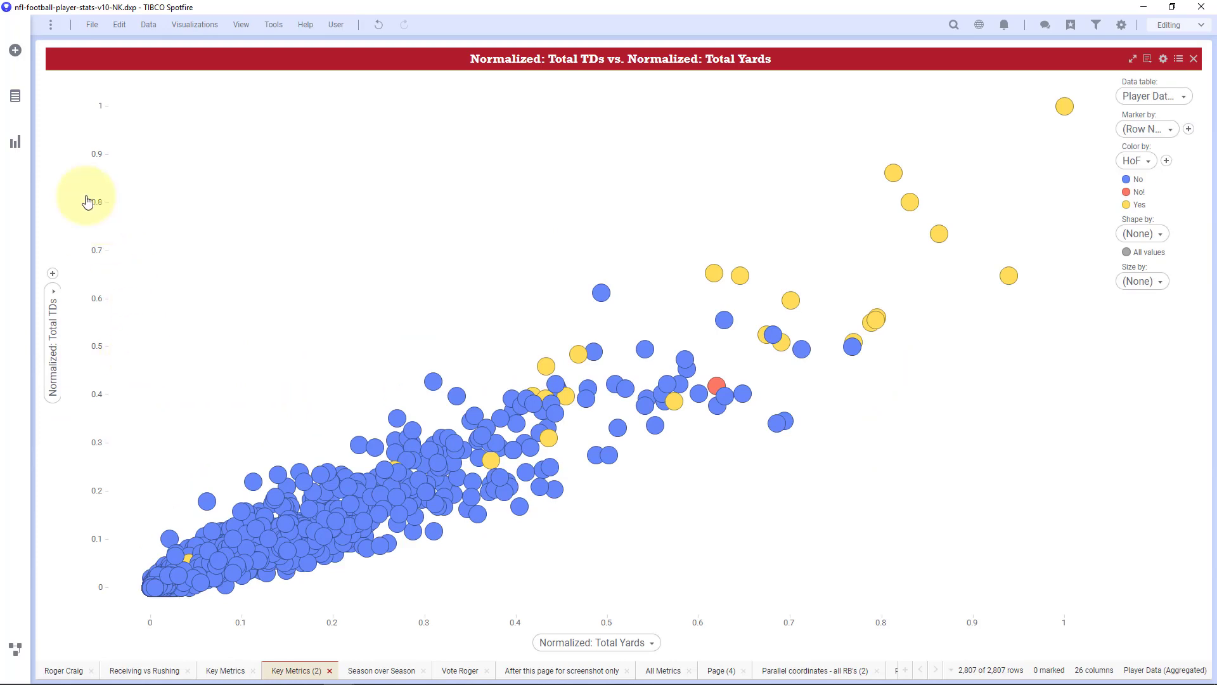
click(15, 96)
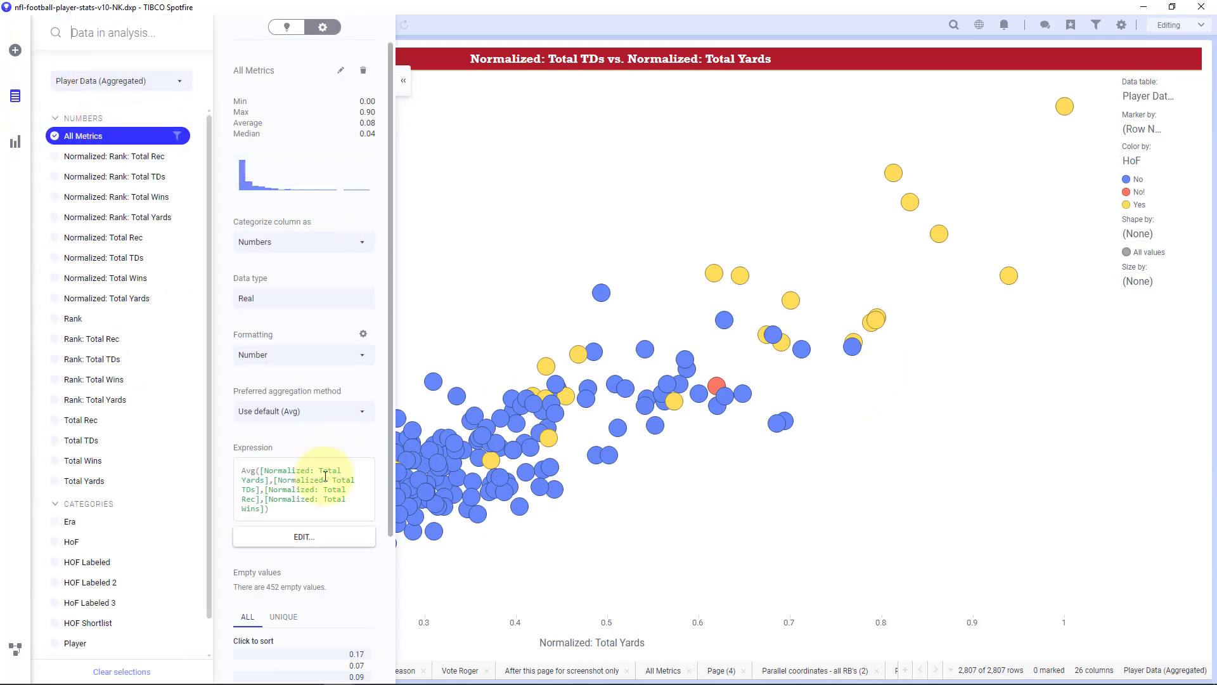
click(304, 536)
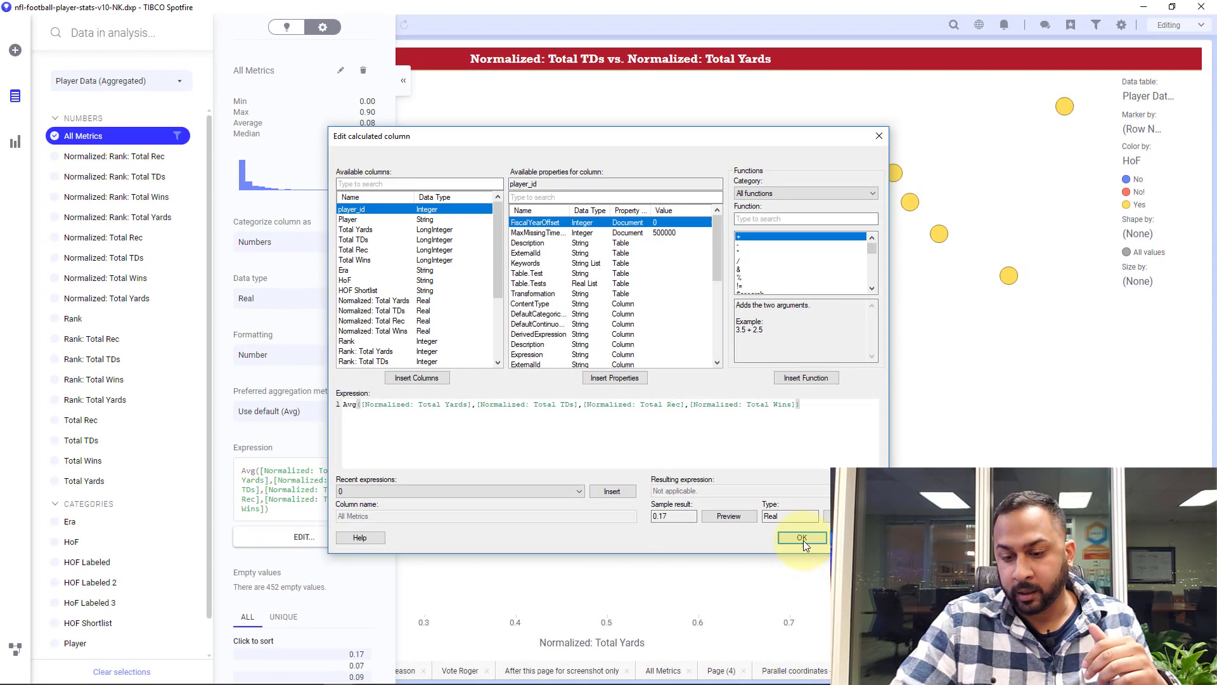
Close the expression editor and put All Metrics on the scatter plot's x-axis
click(782, 555)
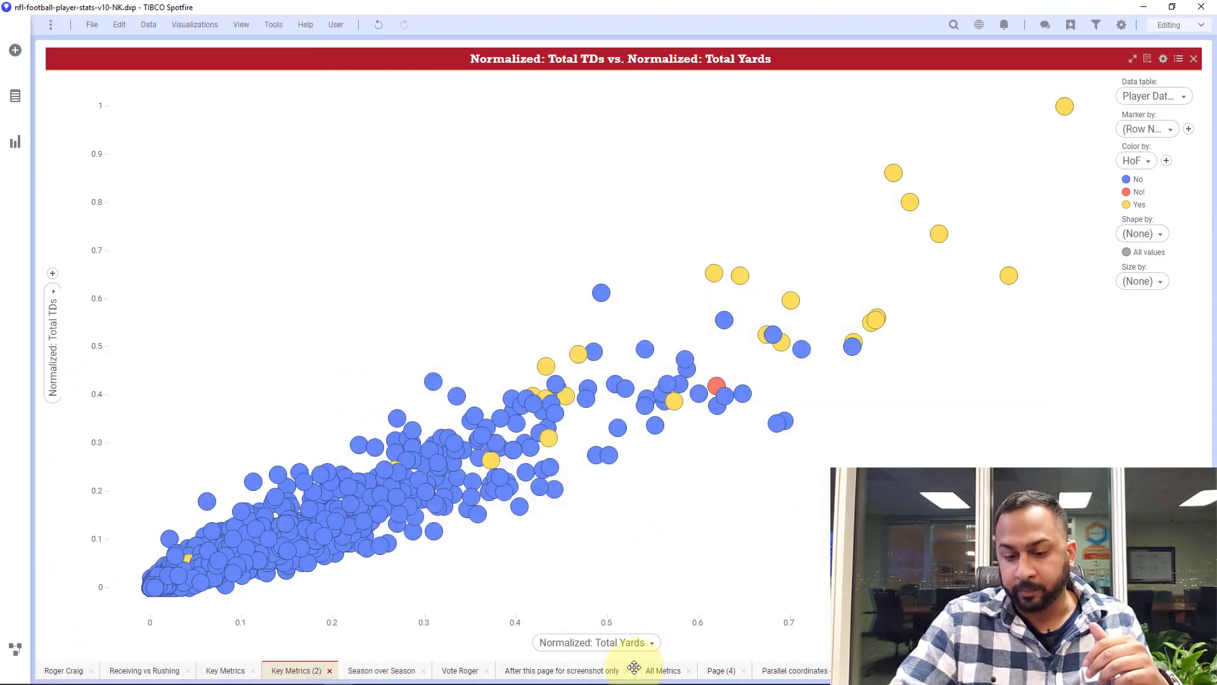
click(647, 644)
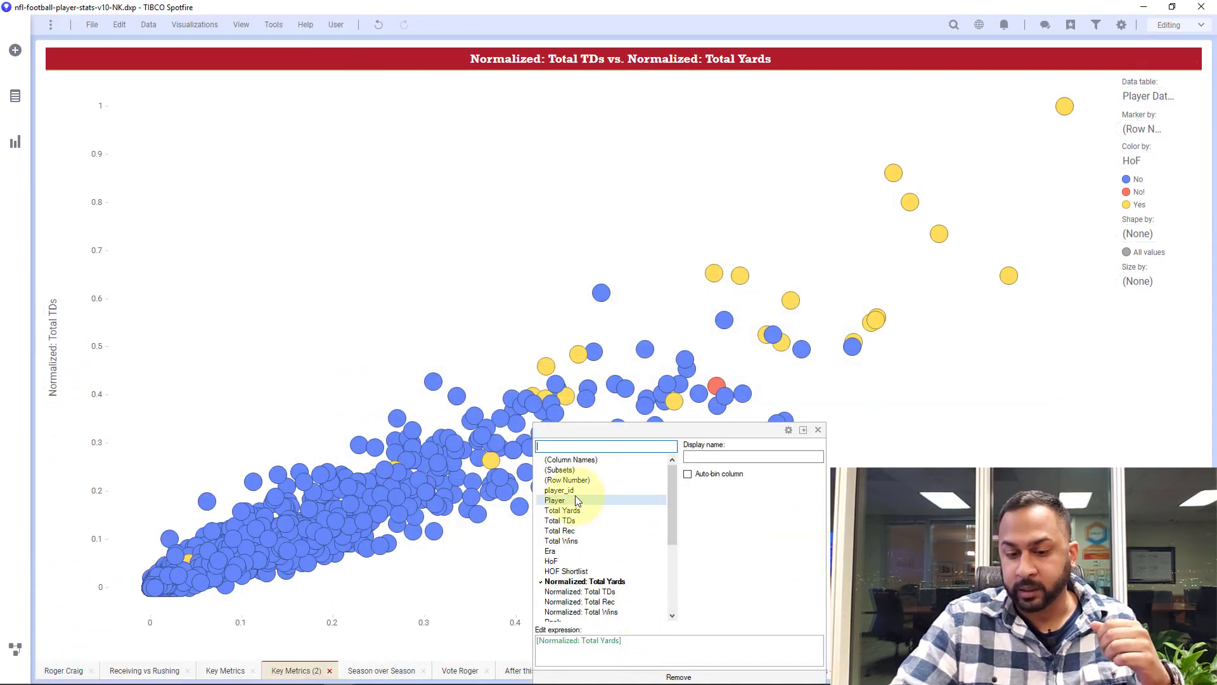
scroll(578, 506, down, 5)
click(564, 591)
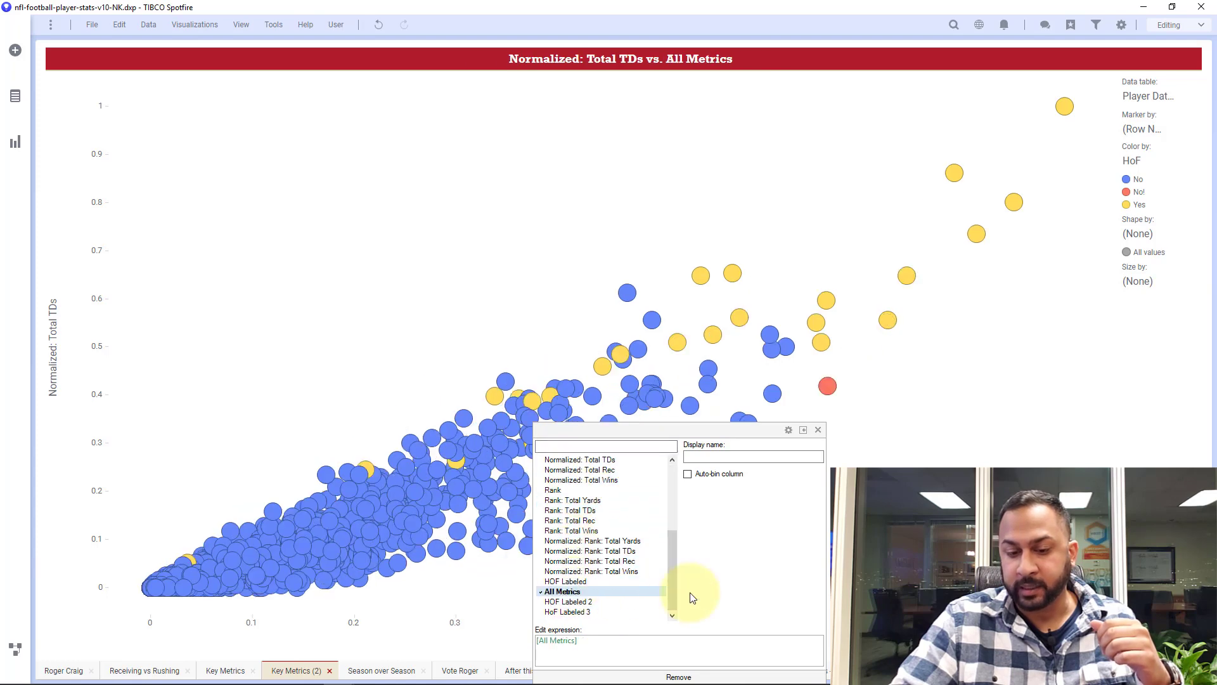
click(304, 250)
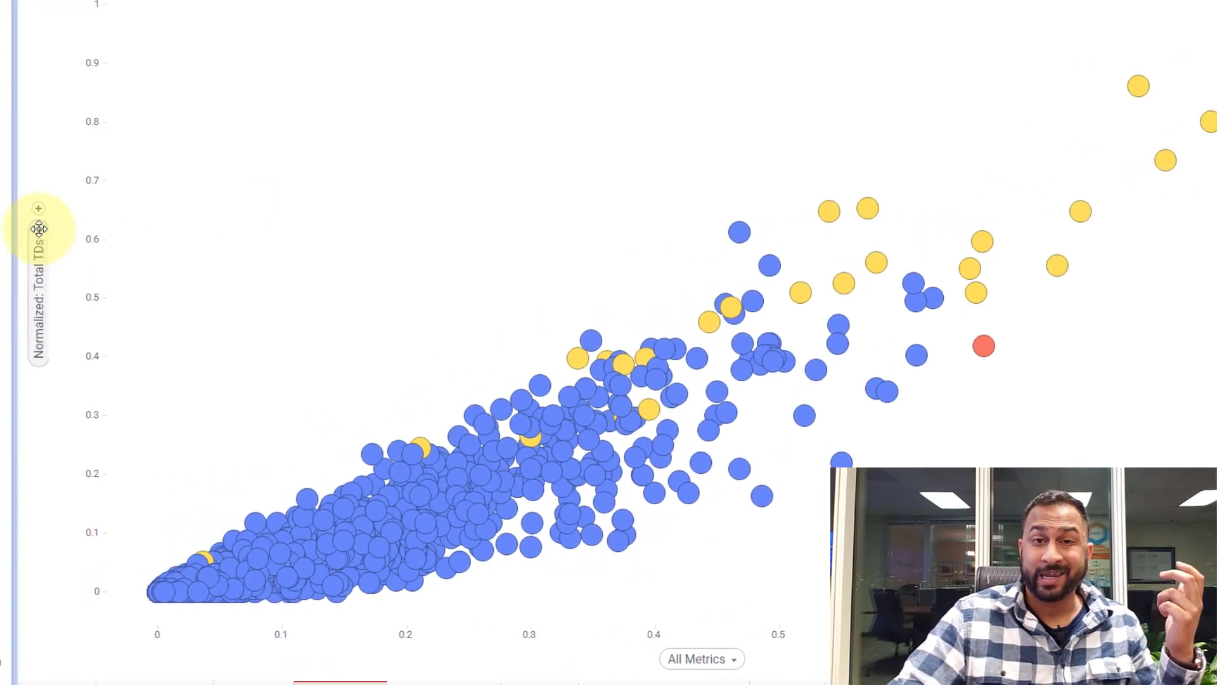
Replace the y-axis column with a constant 0 expression
click(39, 233)
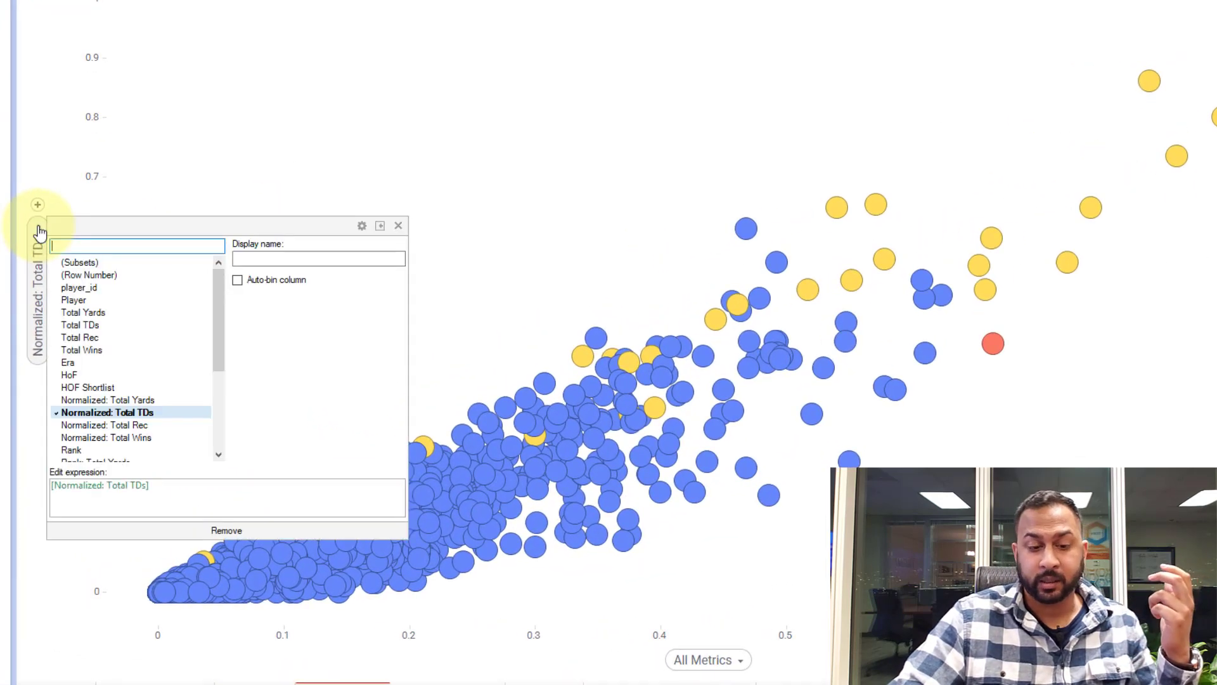
click(261, 536)
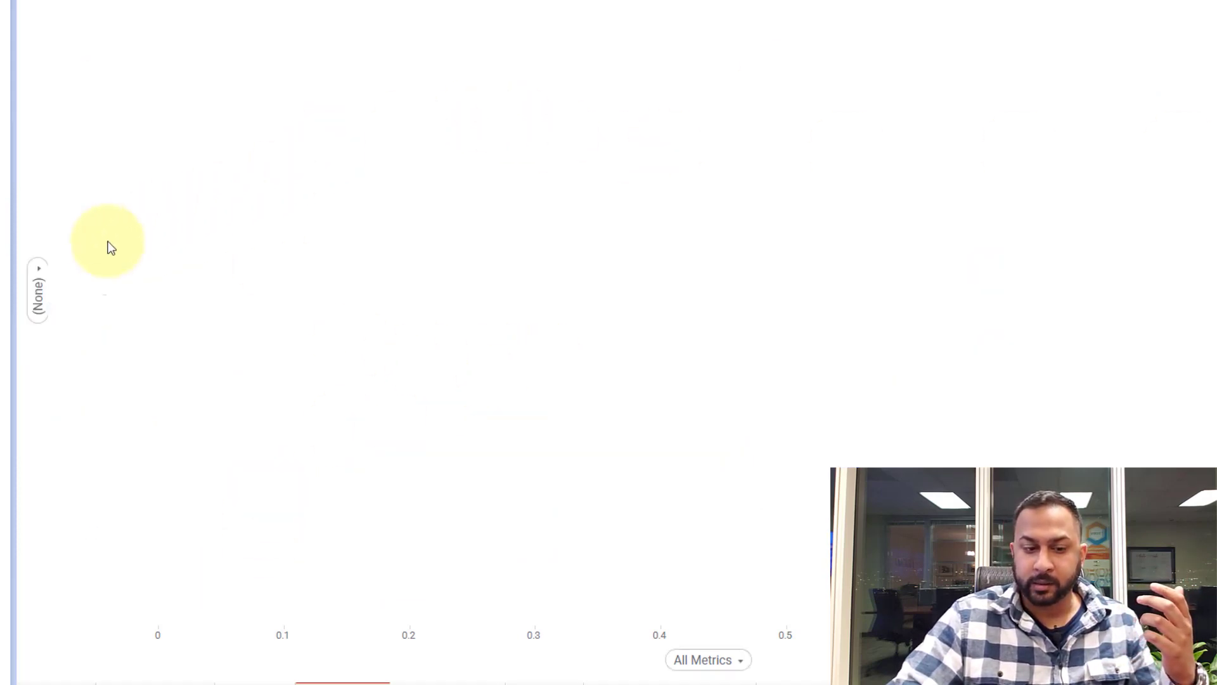
click(38, 274)
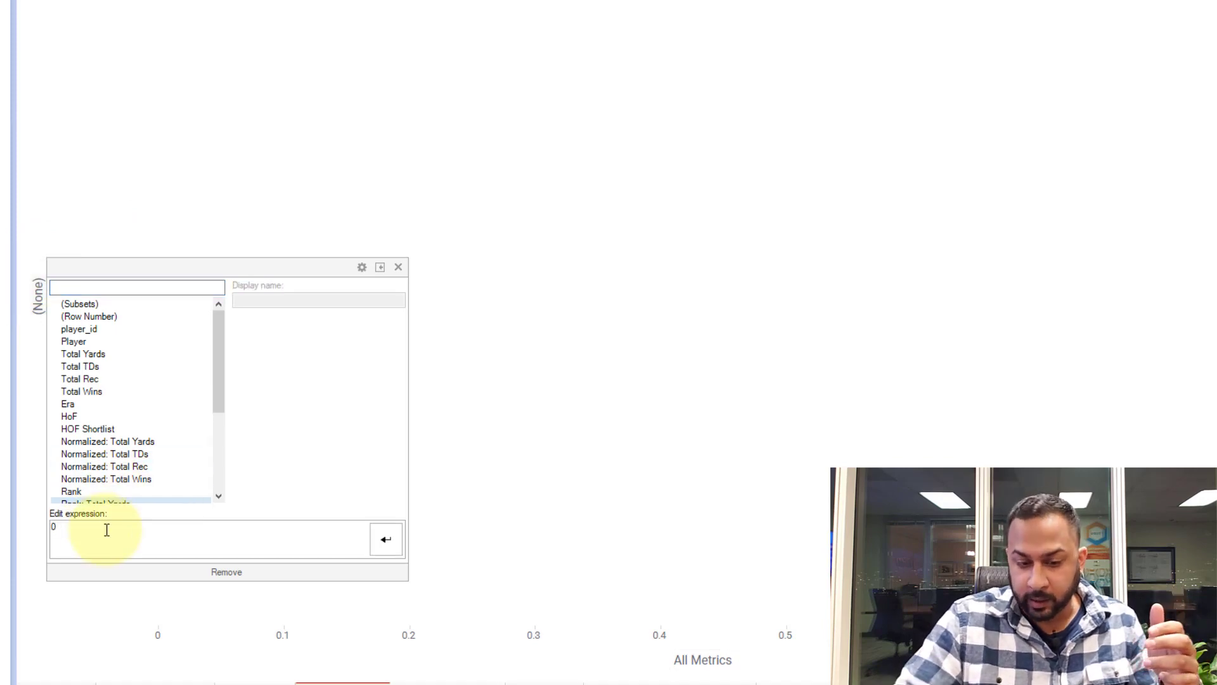
click(382, 541)
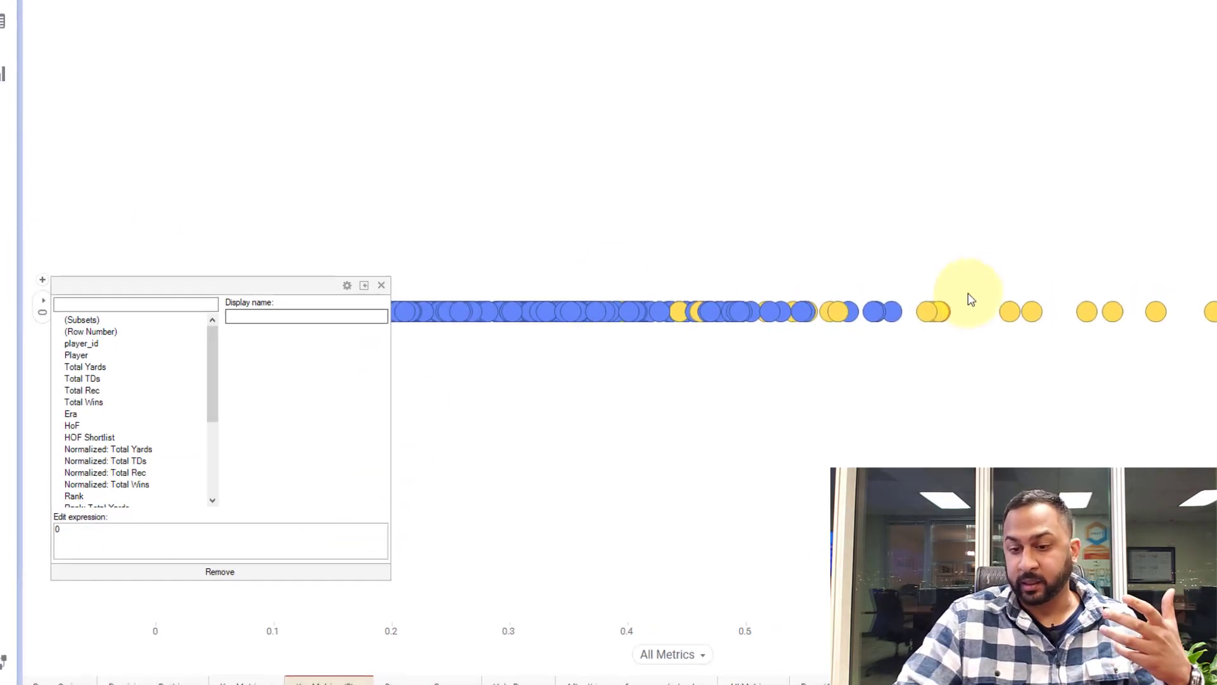
click(856, 376)
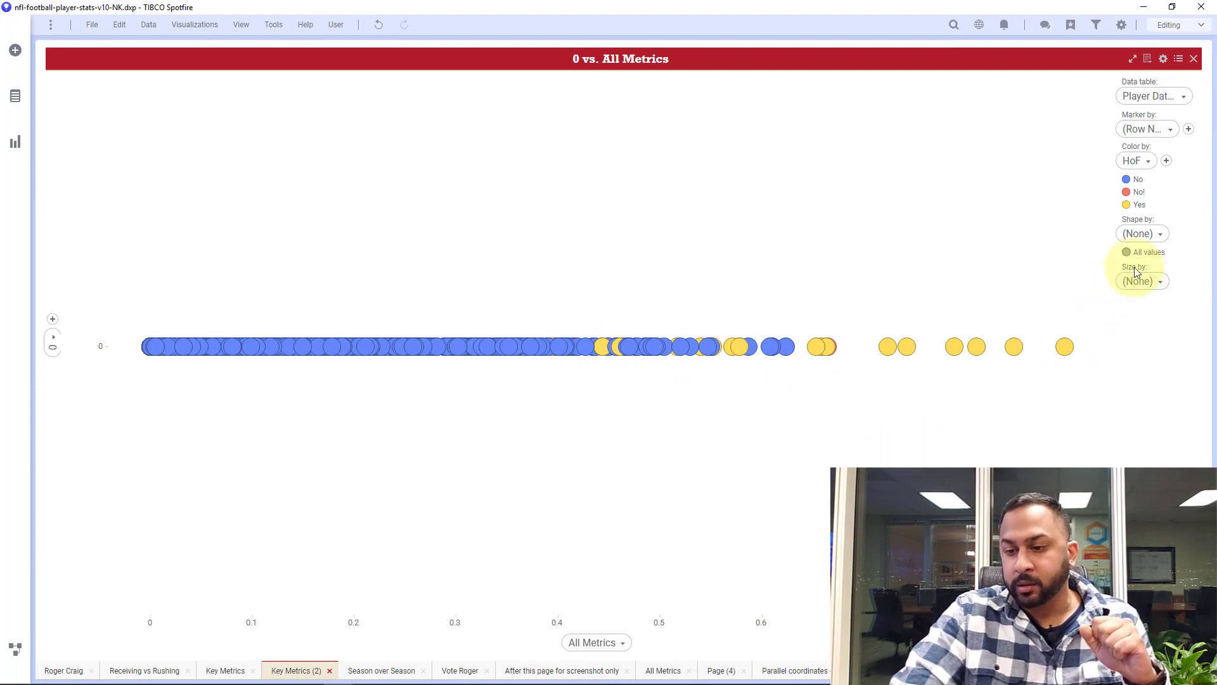
Size the bubbles by Total Wins and show the list of data columns
click(1162, 282)
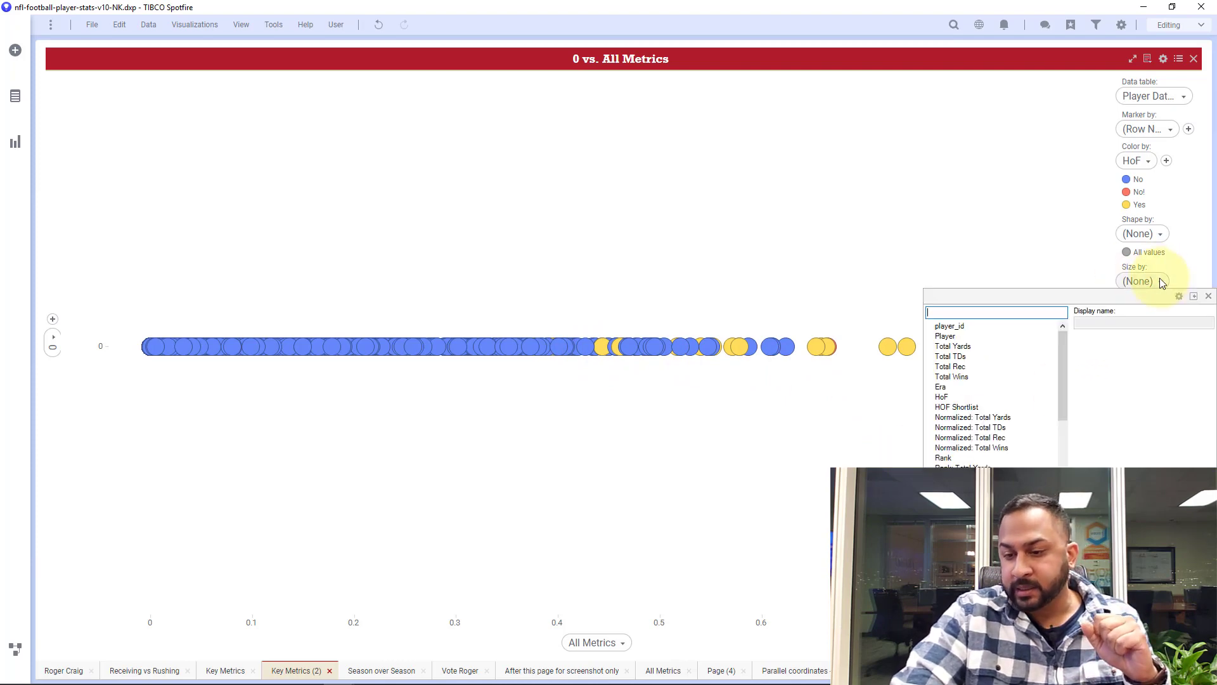
click(1003, 376)
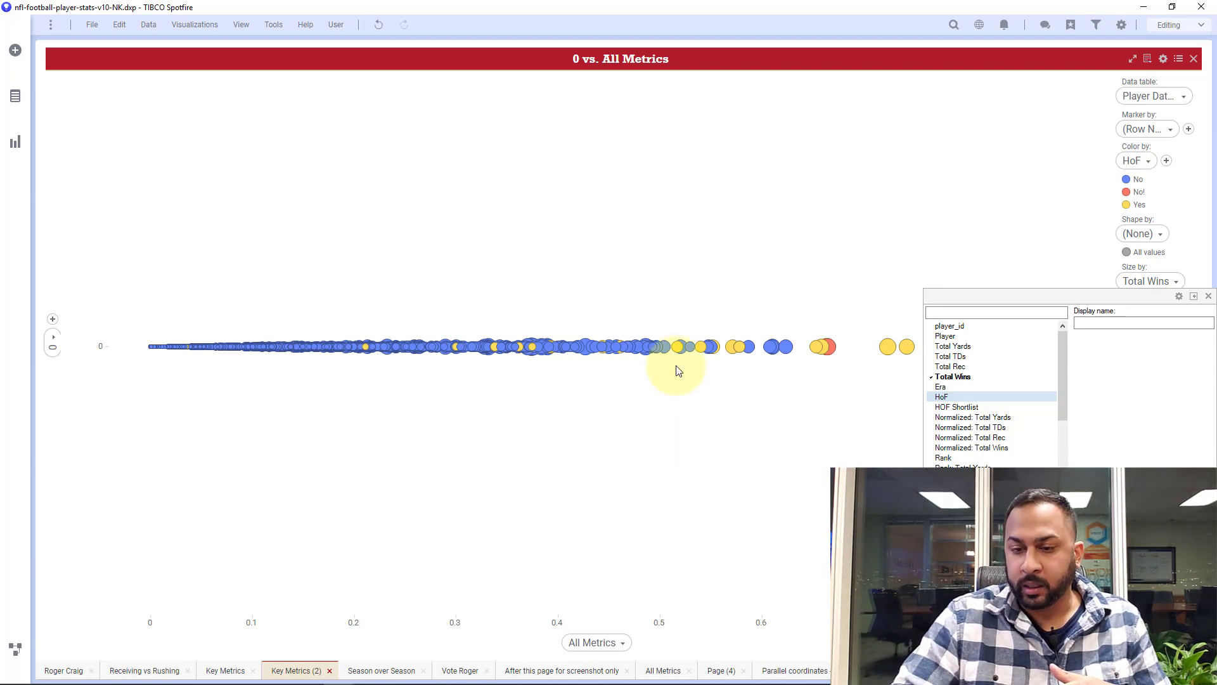
right_click(690, 231)
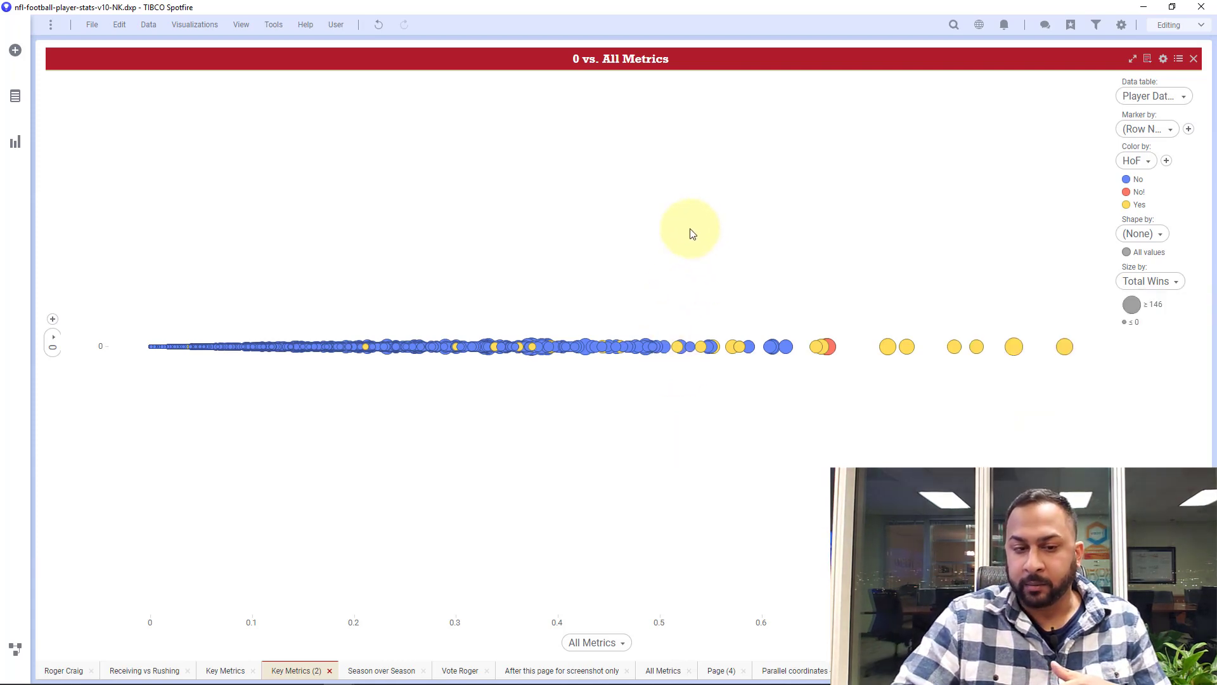
click(15, 97)
Drag the HOF Labeled 2 column onto the plot's Trellis by target to split Others and Hall of Famers
click(15, 96)
scroll(95, 512, down, 1)
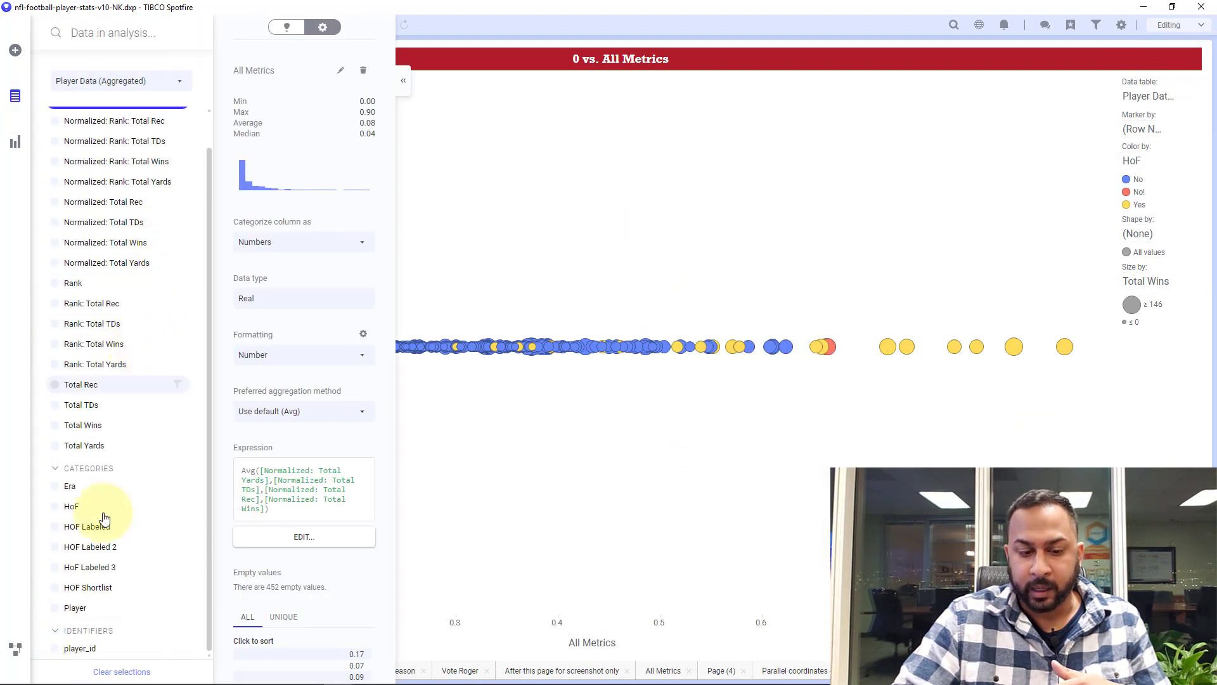
click(103, 549)
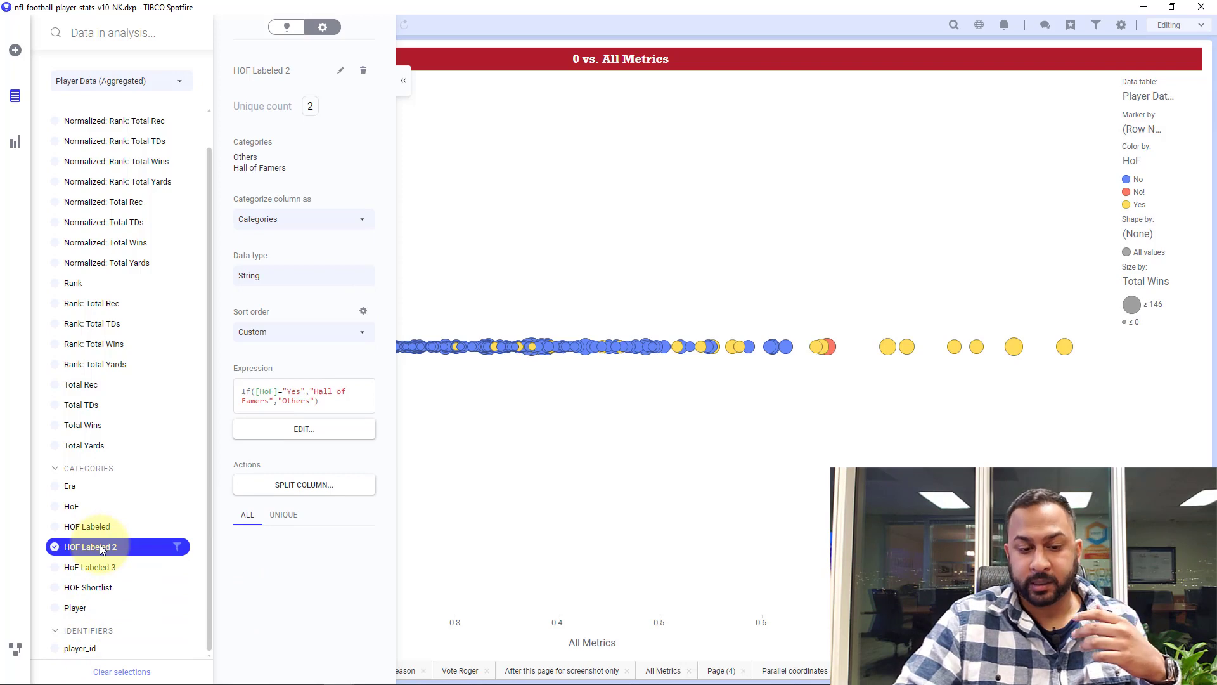
drag(102, 550, 628, 356)
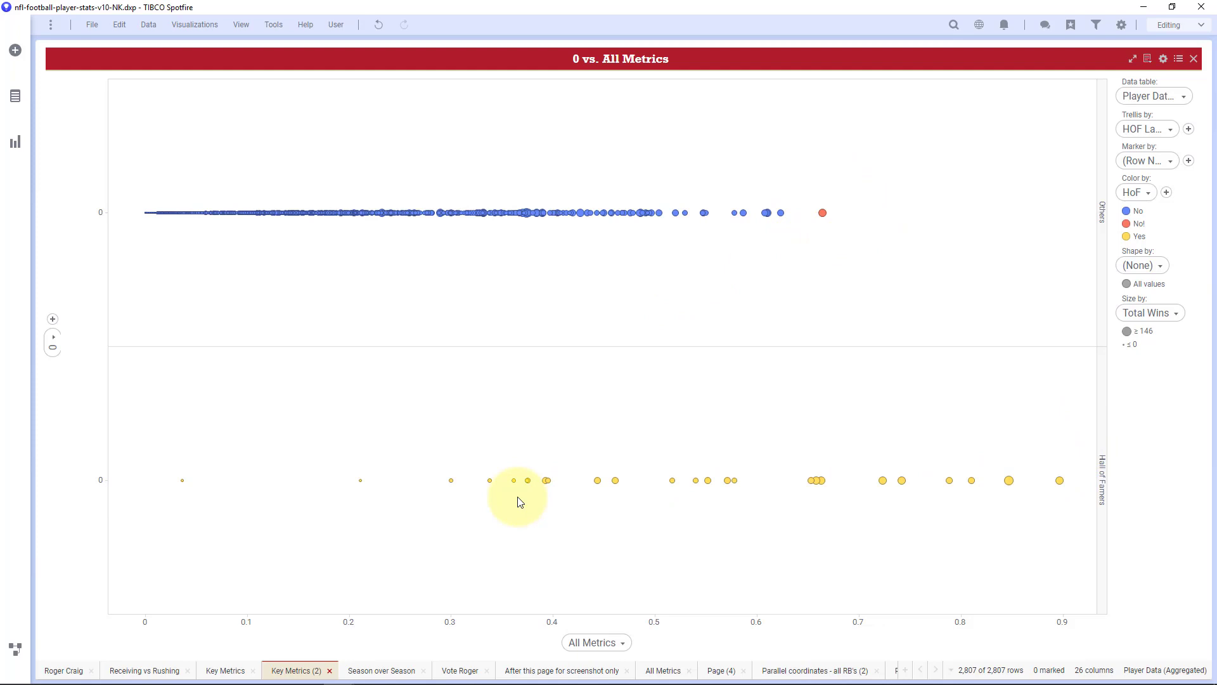
Open the size properties and raise the Marker size slider to enlarge the bubbles
right_click(1143, 312)
click(1132, 443)
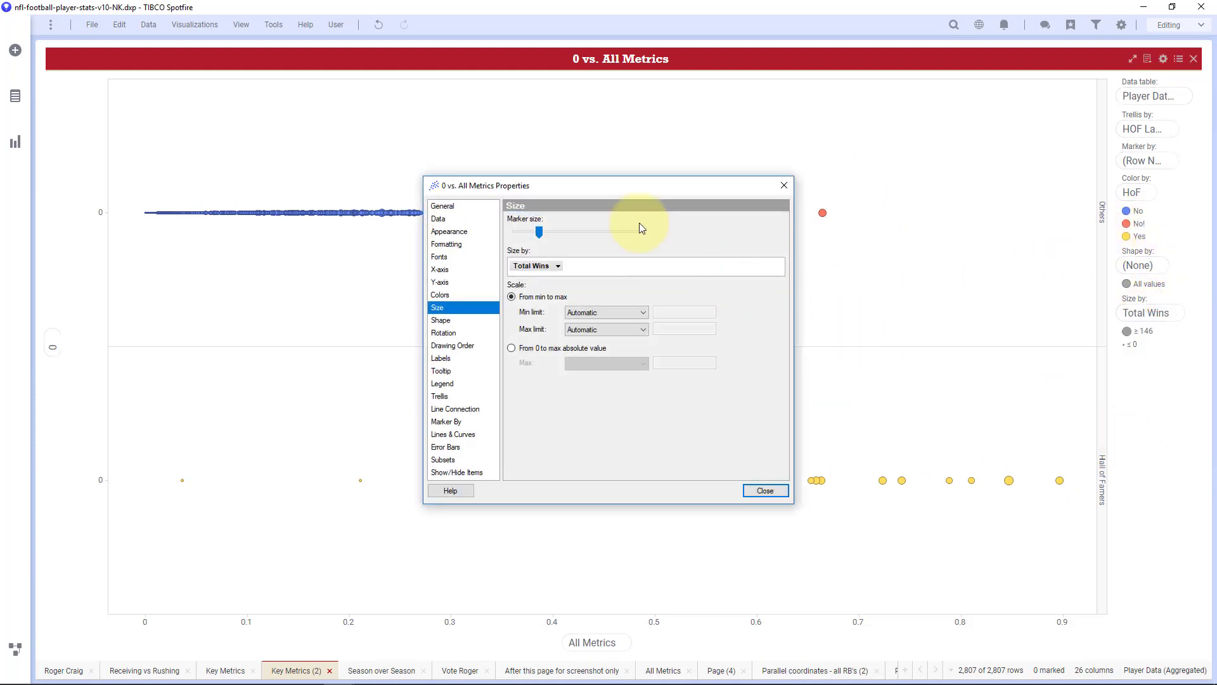
drag(639, 191, 1097, 186)
mouse_move(1006, 228)
mouse_down()
mouse_move(1032, 230)
mouse_move(1020, 230)
mouse_up()
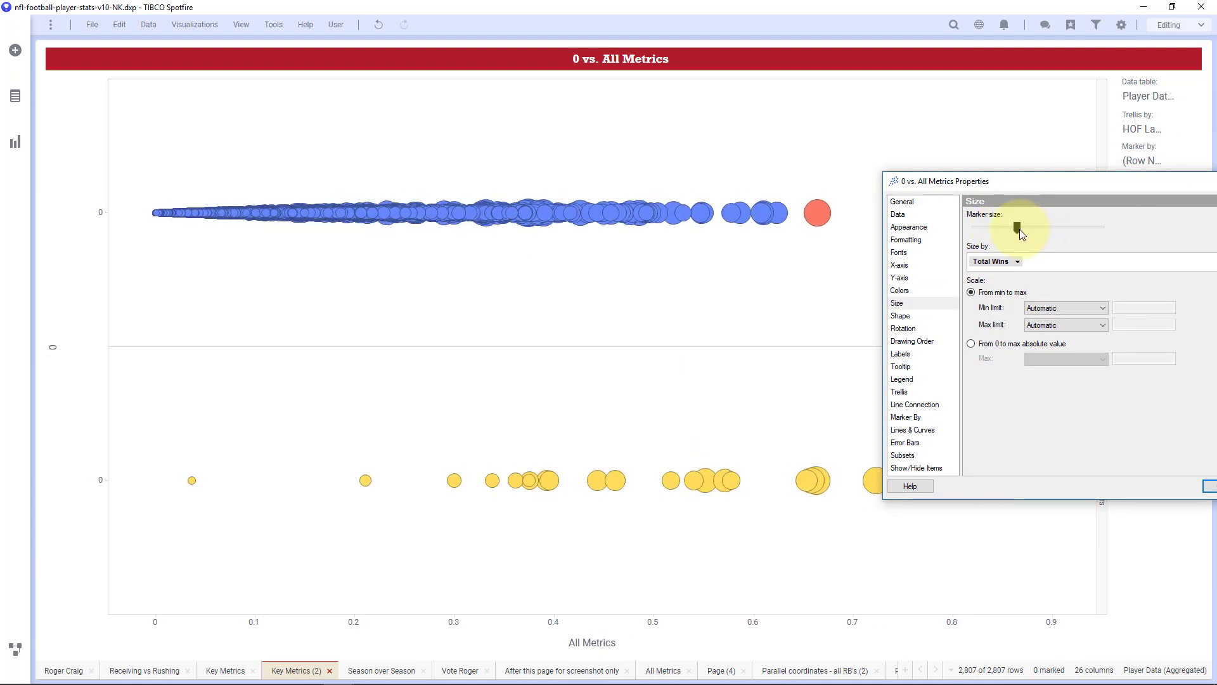
drag(1018, 182, 987, 86)
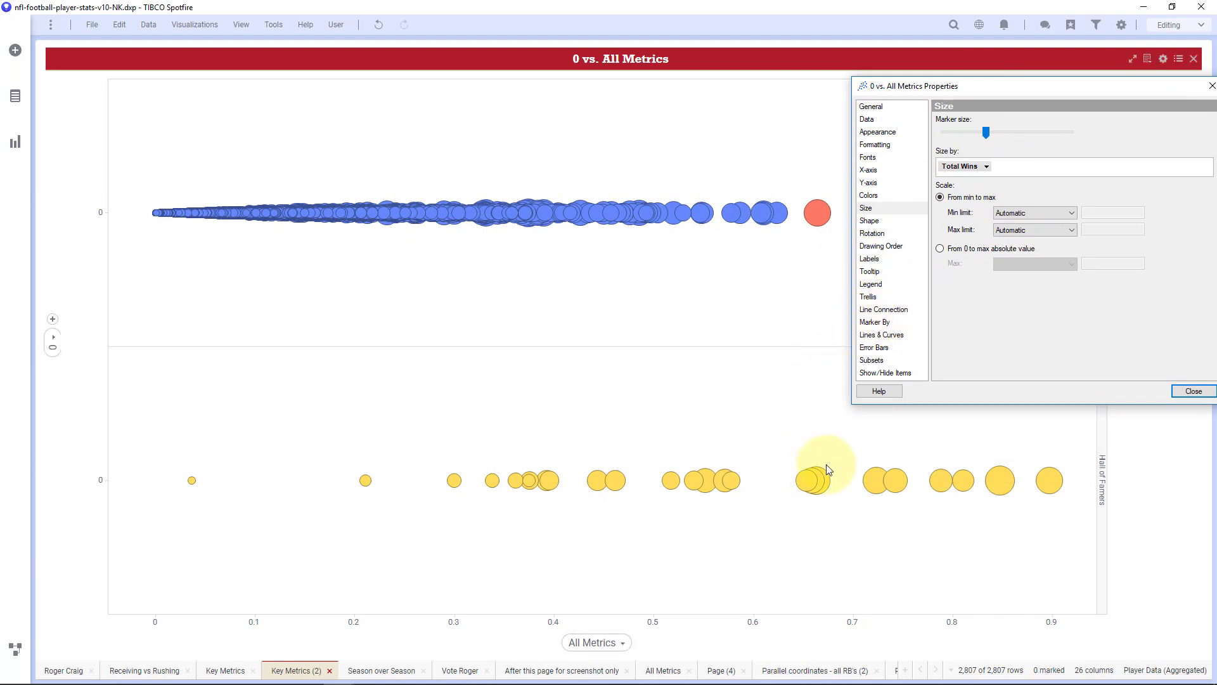
Set the marker drawing order to Total Wins, reversed, and close the properties
click(882, 246)
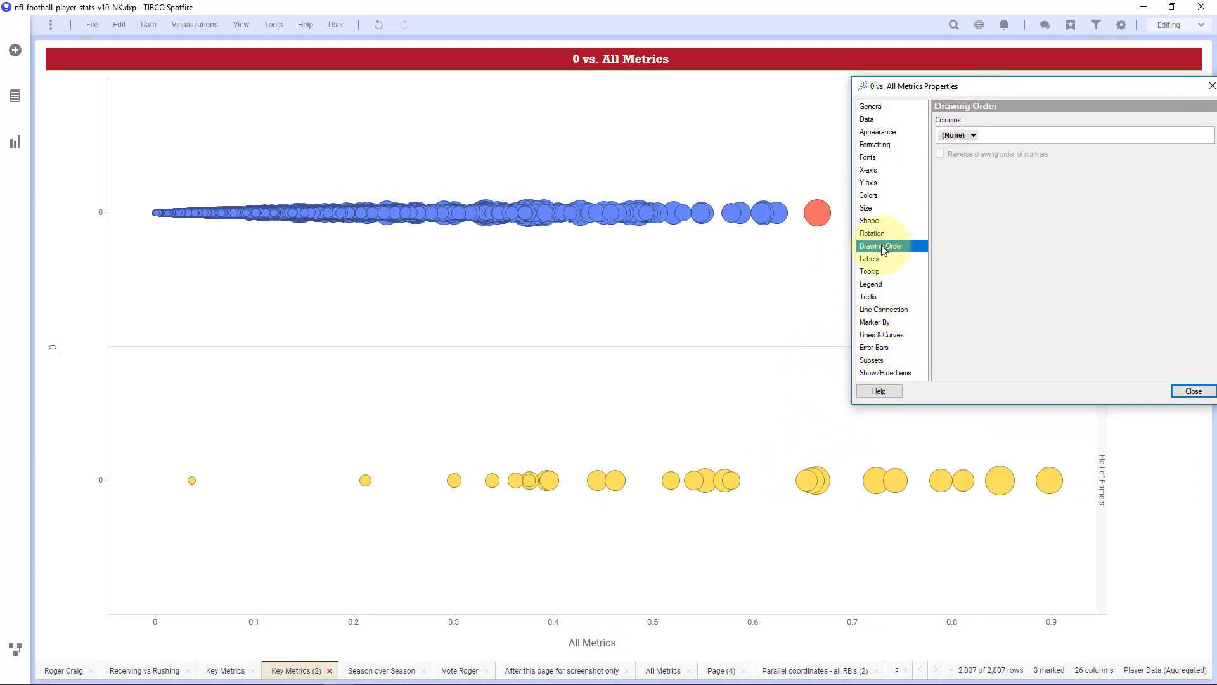
click(975, 136)
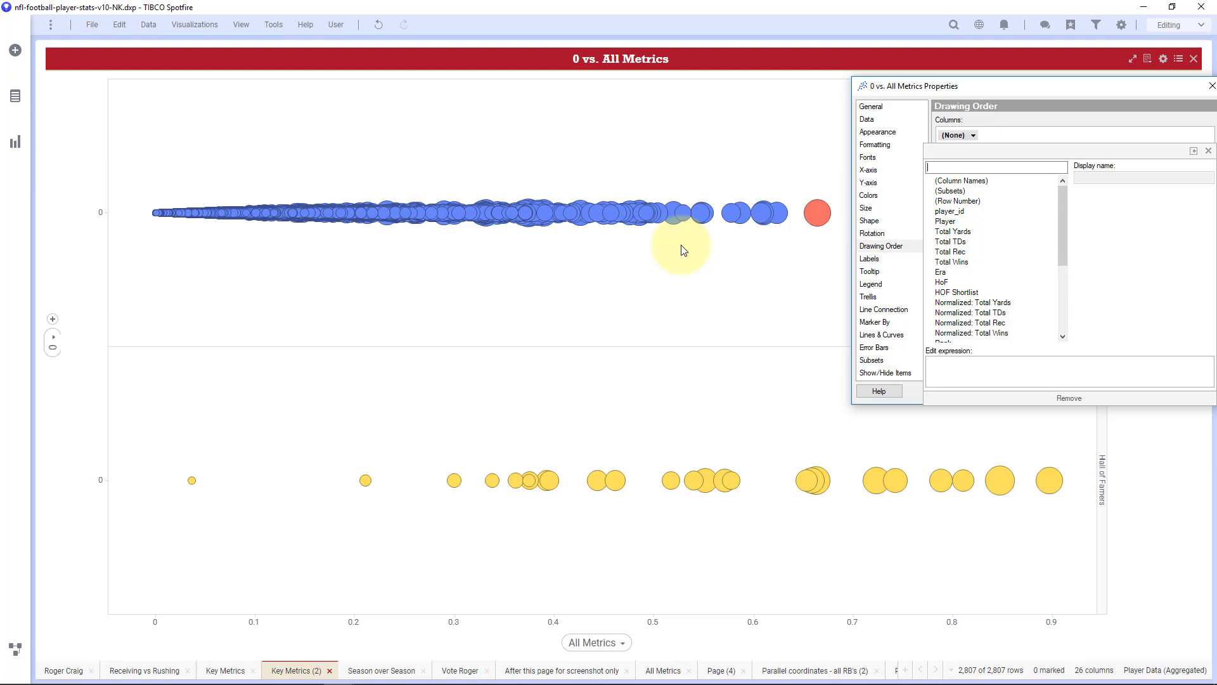
click(979, 261)
click(1038, 112)
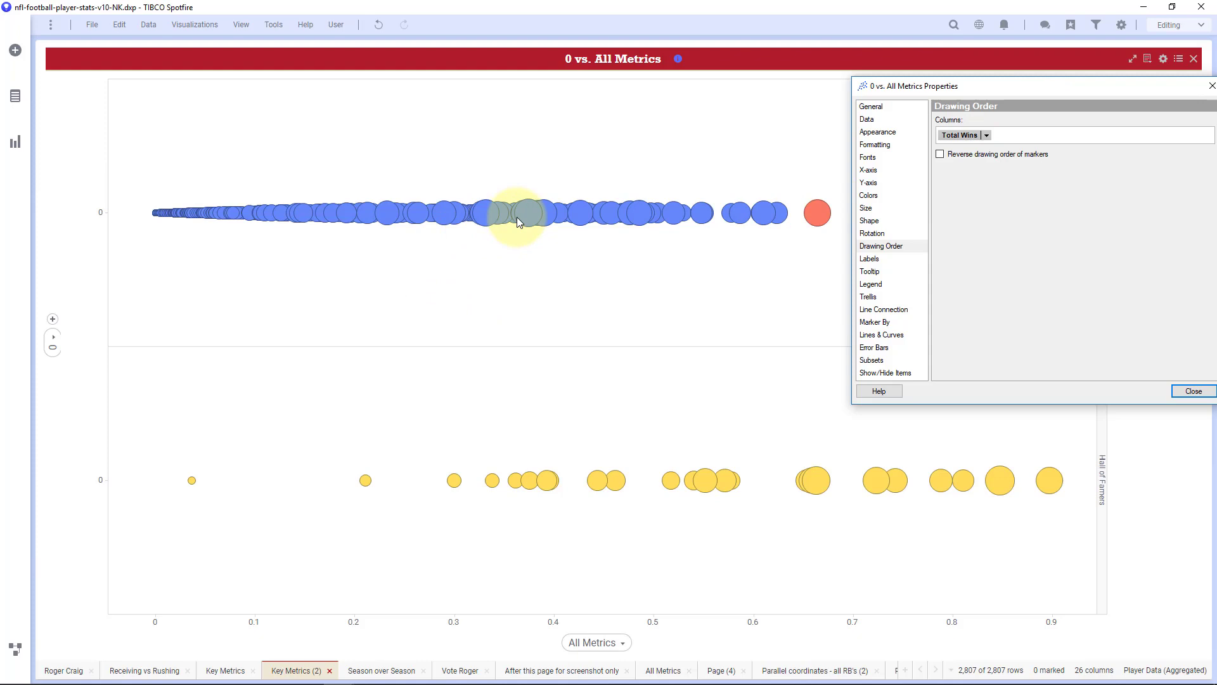
click(1037, 155)
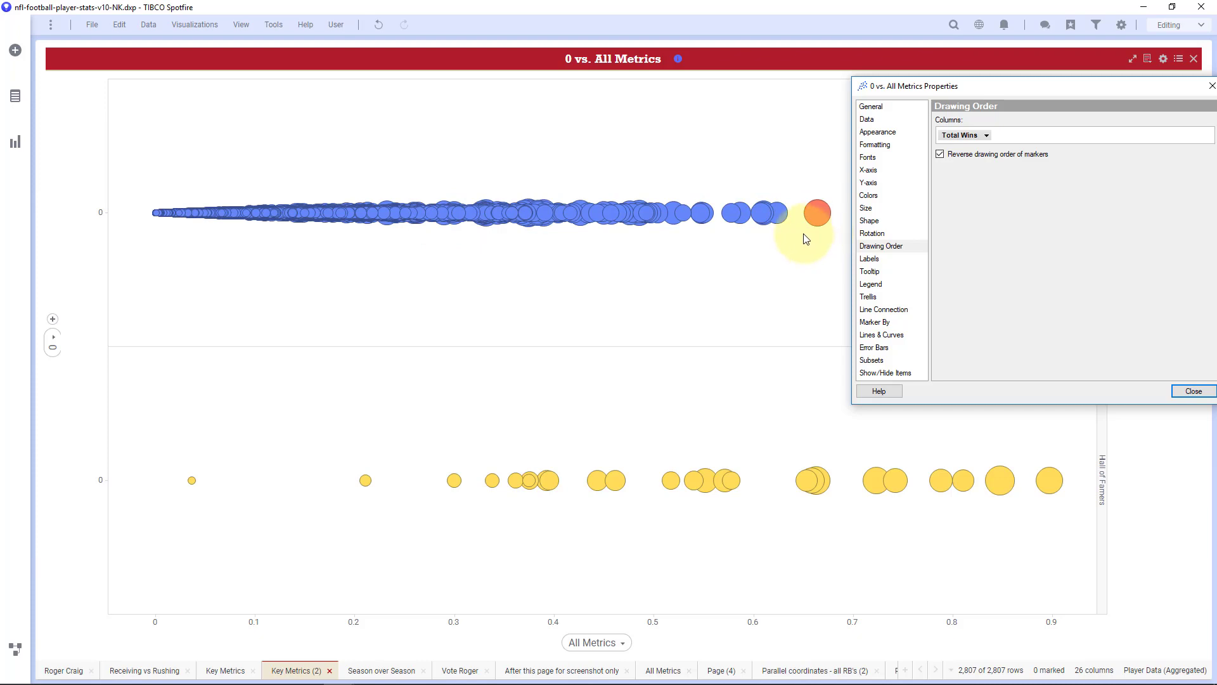
click(1194, 391)
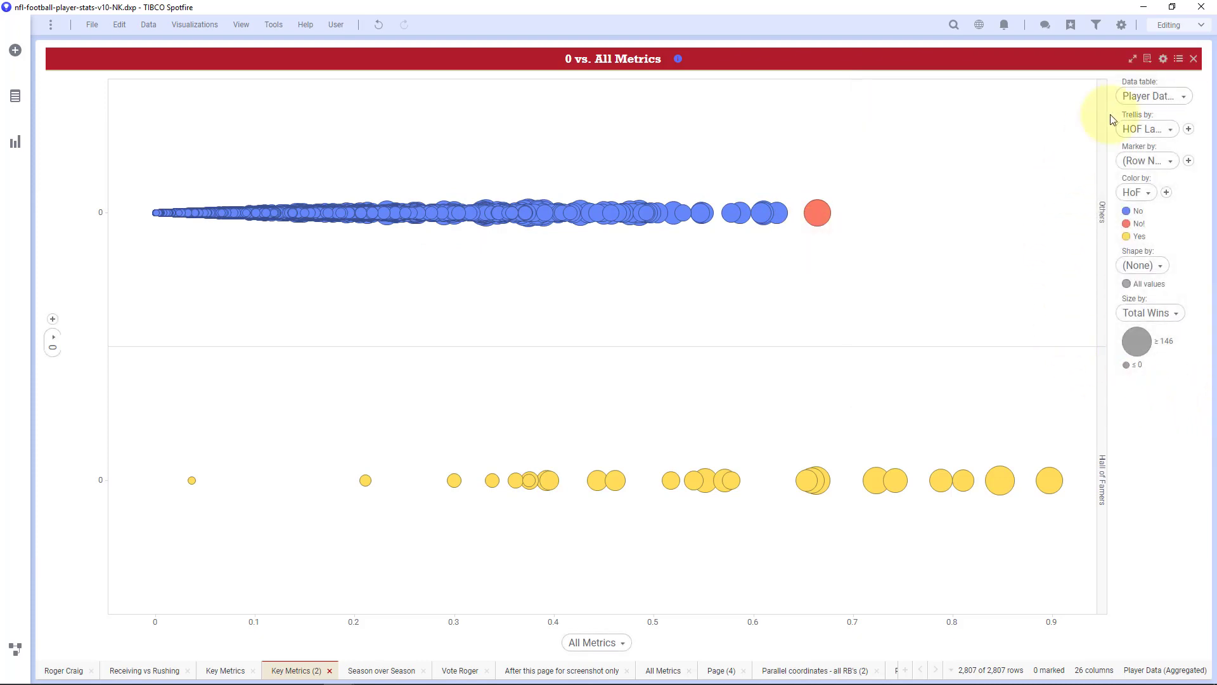
Hide the Y Axis Selector on the bubble plot, then go to the RB's since 1950 page
click(1147, 58)
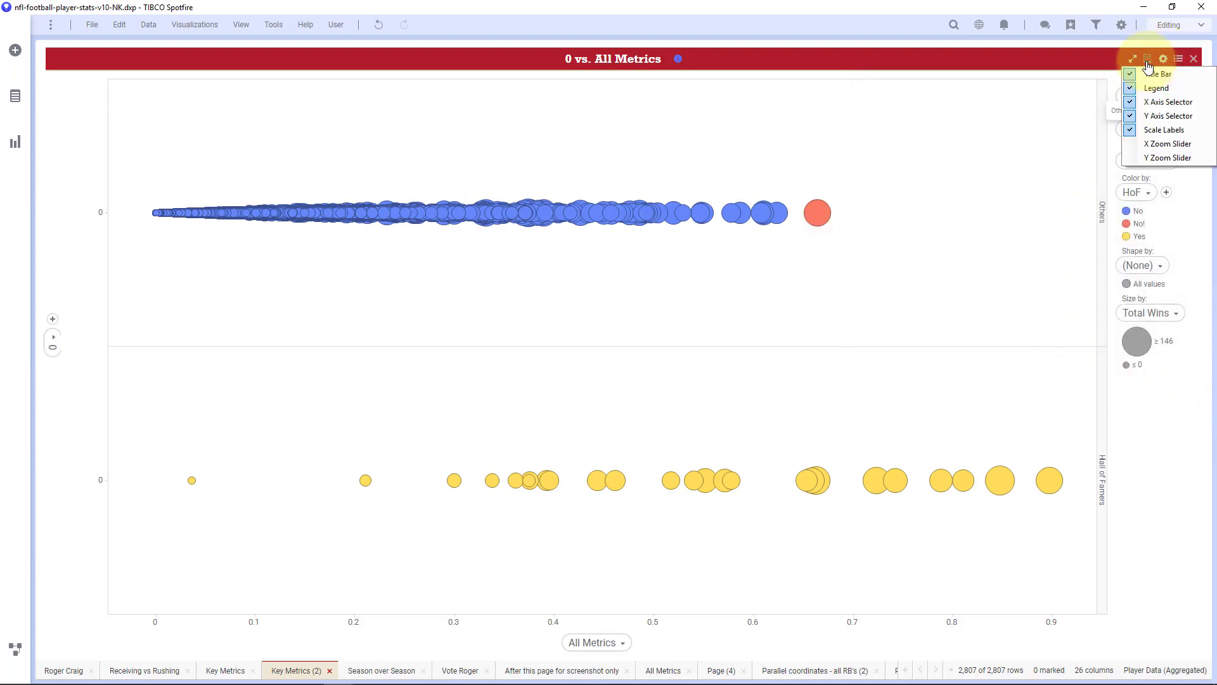
click(1149, 116)
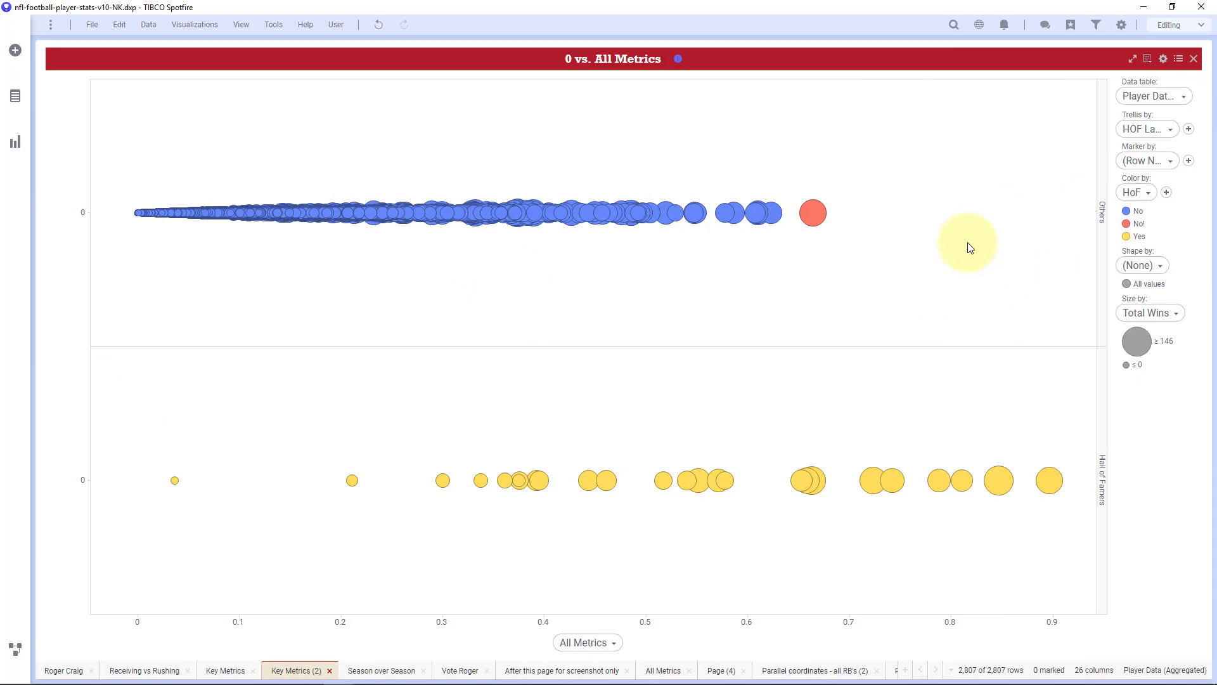
click(222, 670)
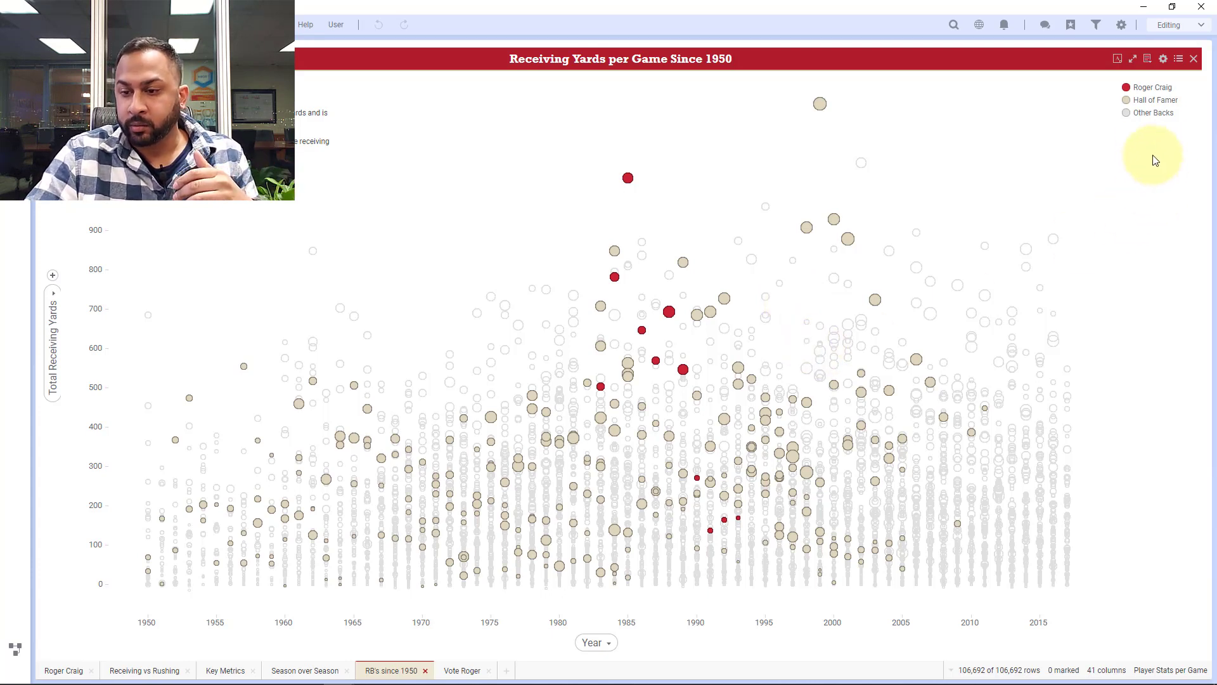
In the receiving-yards chart properties, give Other Backs a filled circle marker shape
right_click(1011, 159)
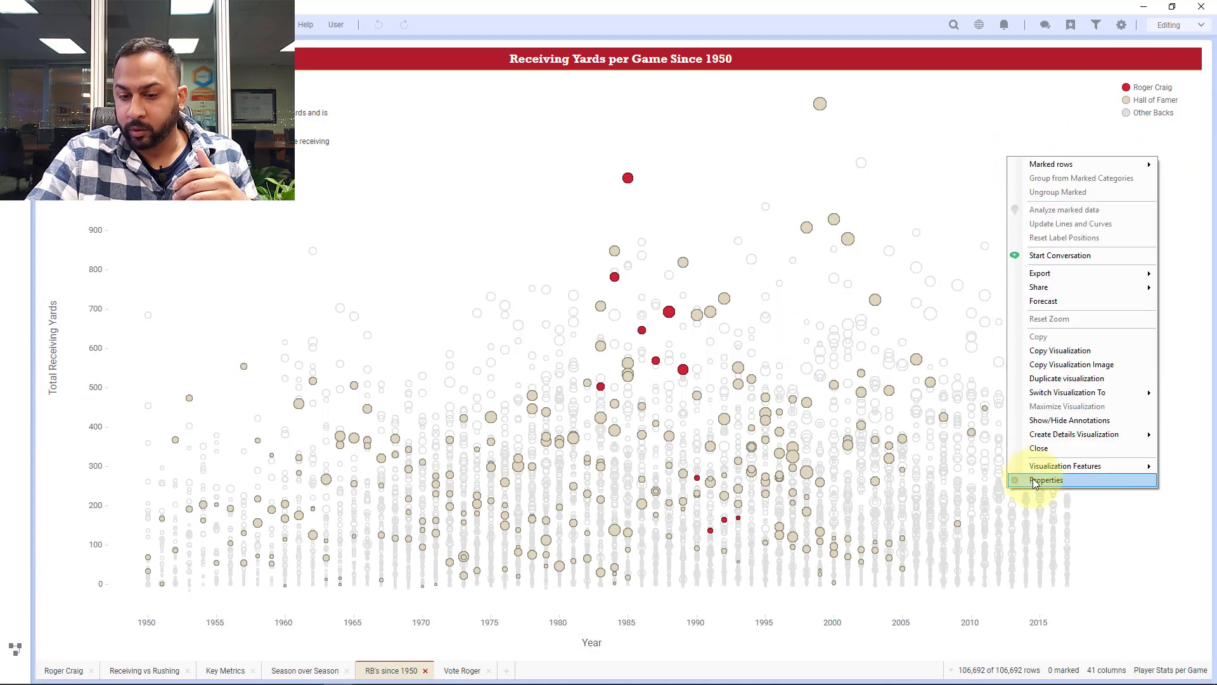
click(1034, 469)
drag(737, 196, 1172, 93)
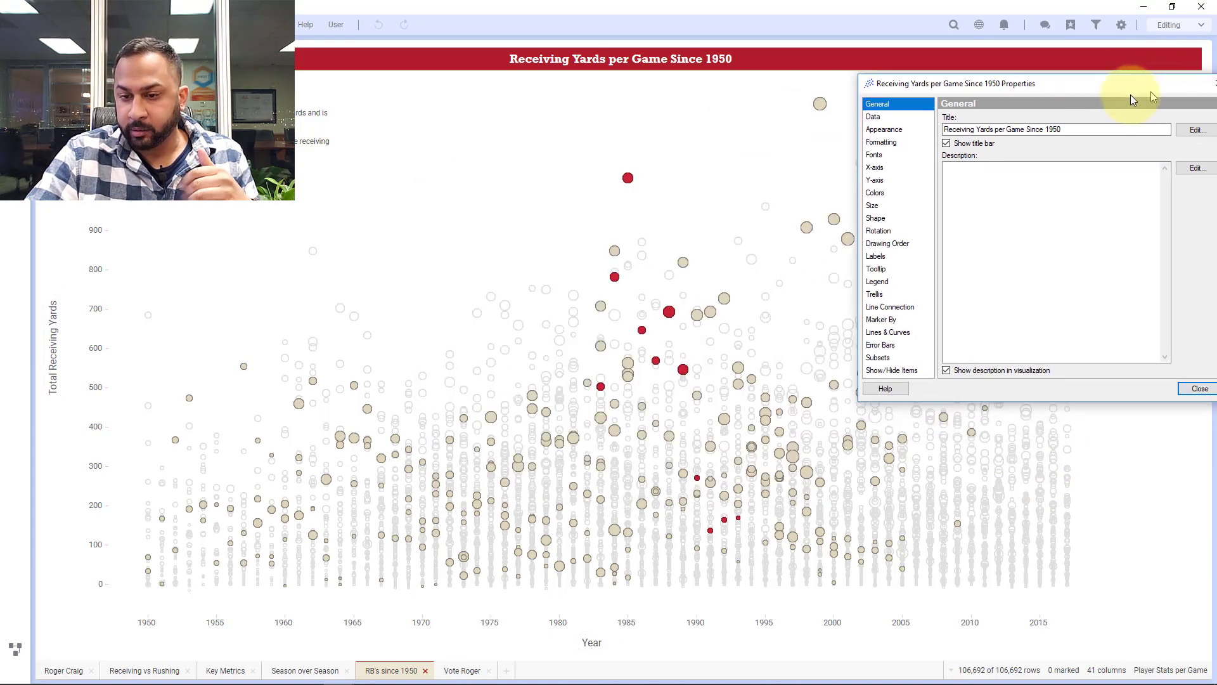
click(876, 218)
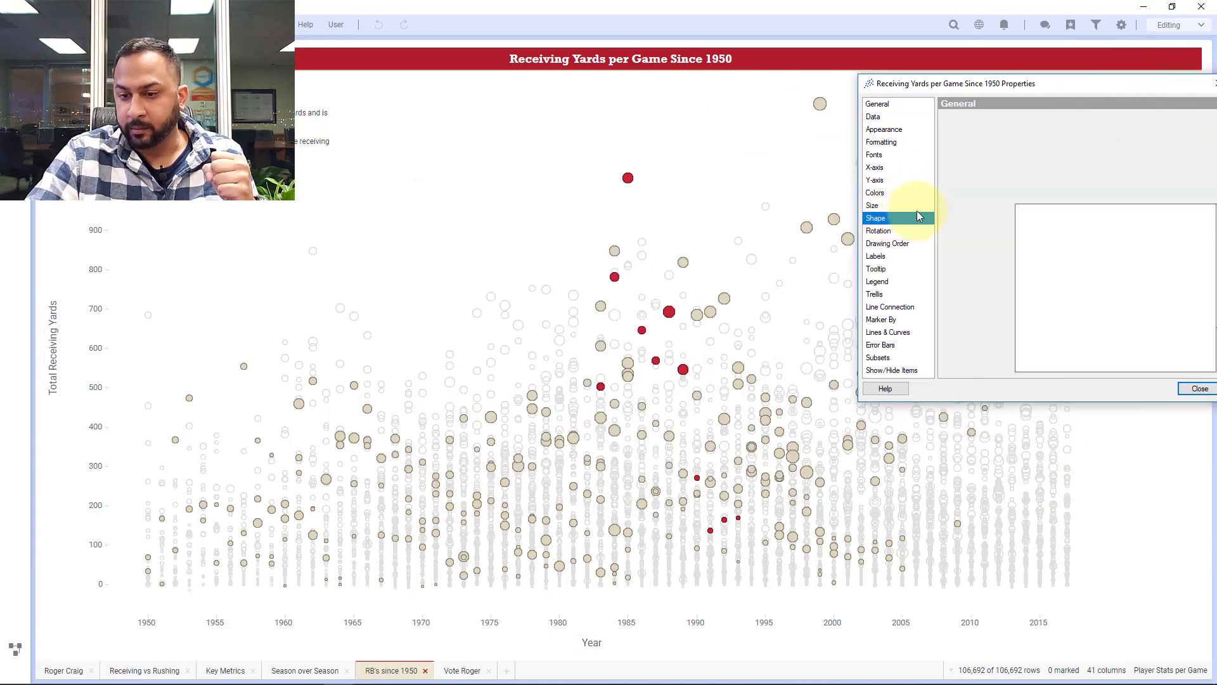
click(1033, 242)
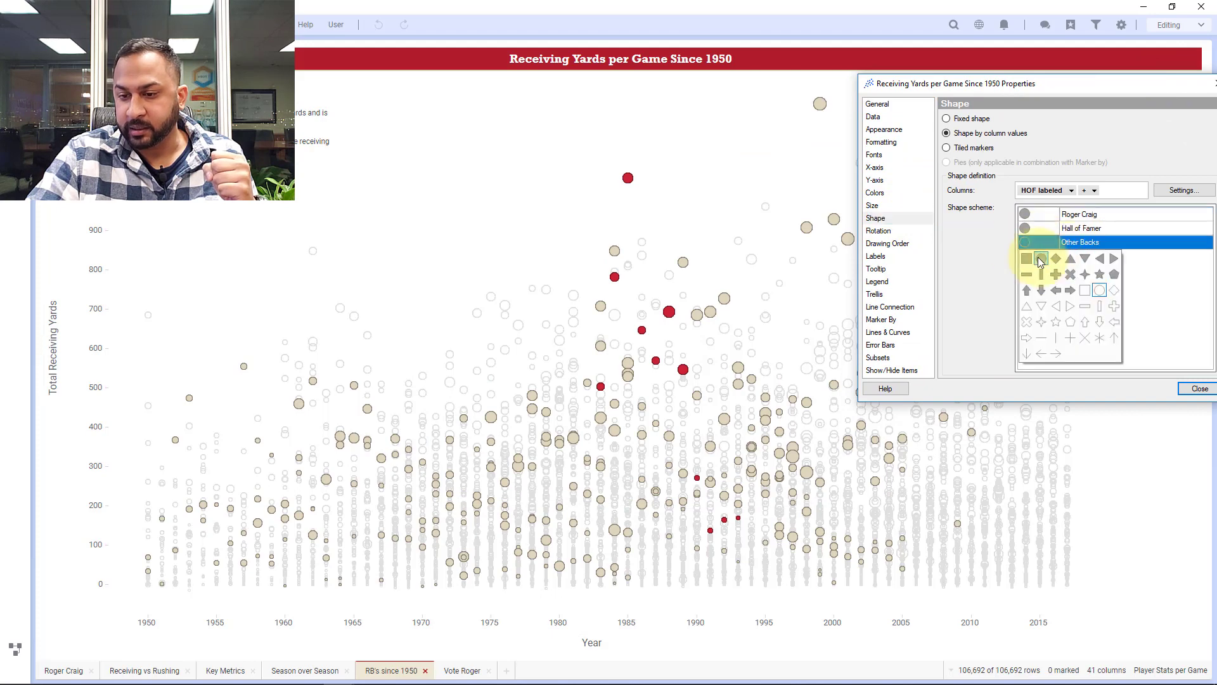
click(1041, 260)
Colour the Other Backs markers light grey
click(876, 192)
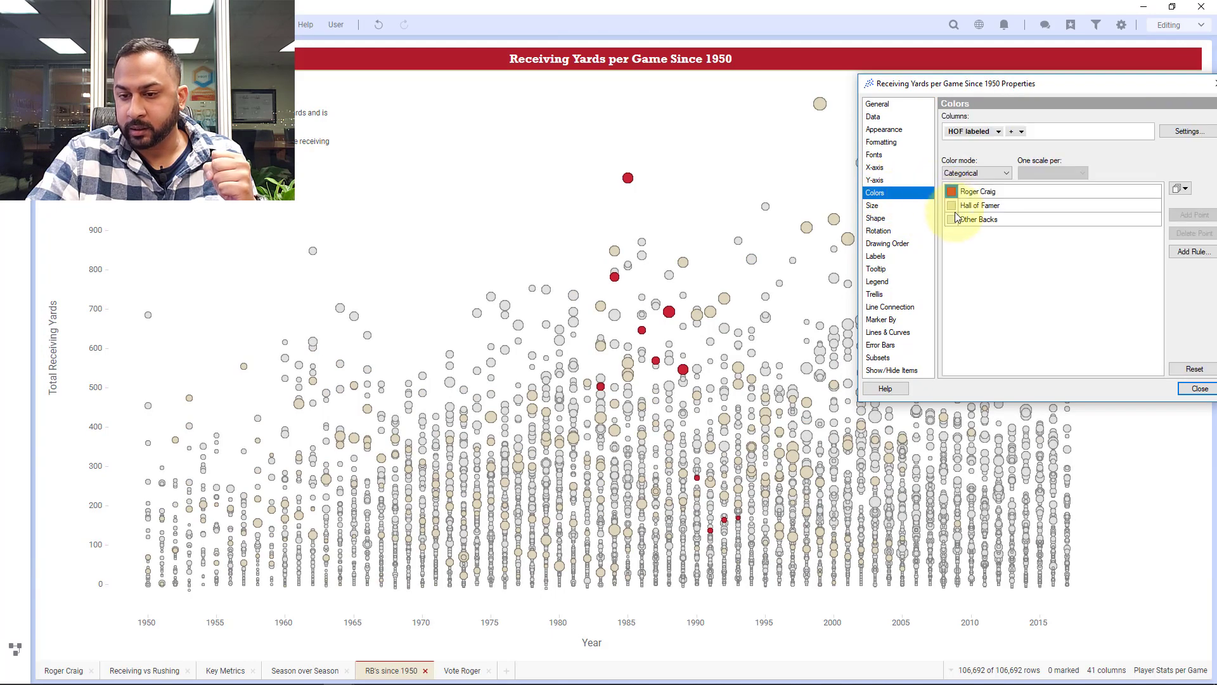
click(952, 218)
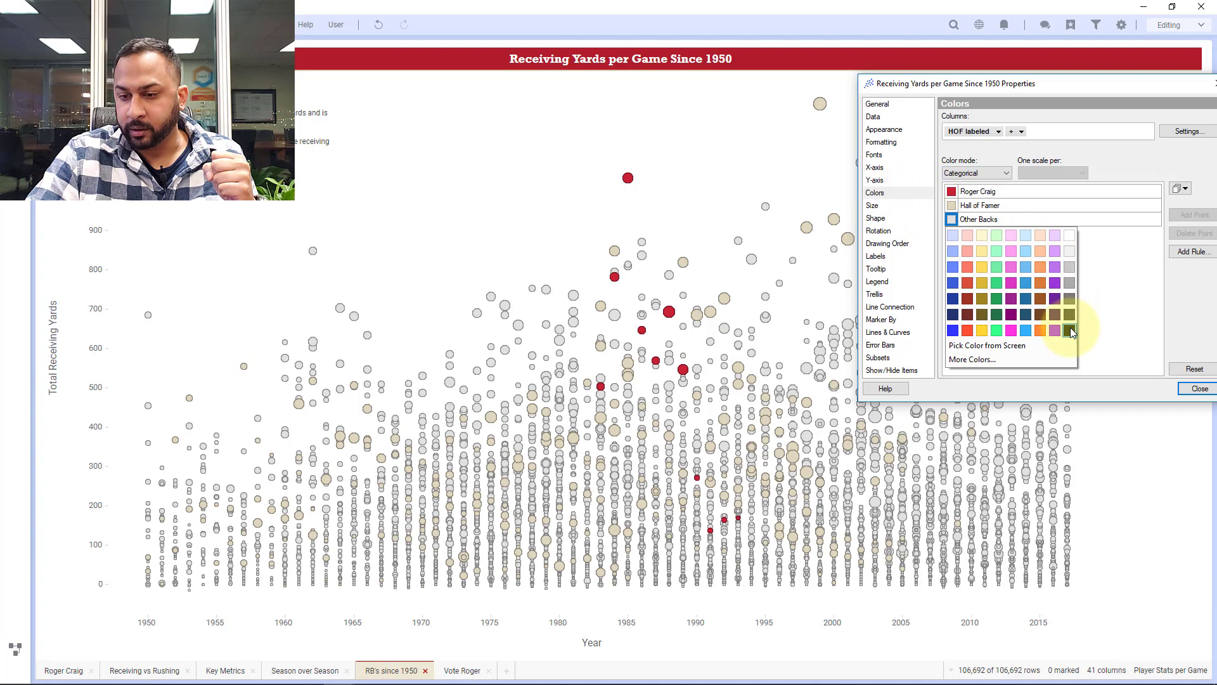
click(1069, 251)
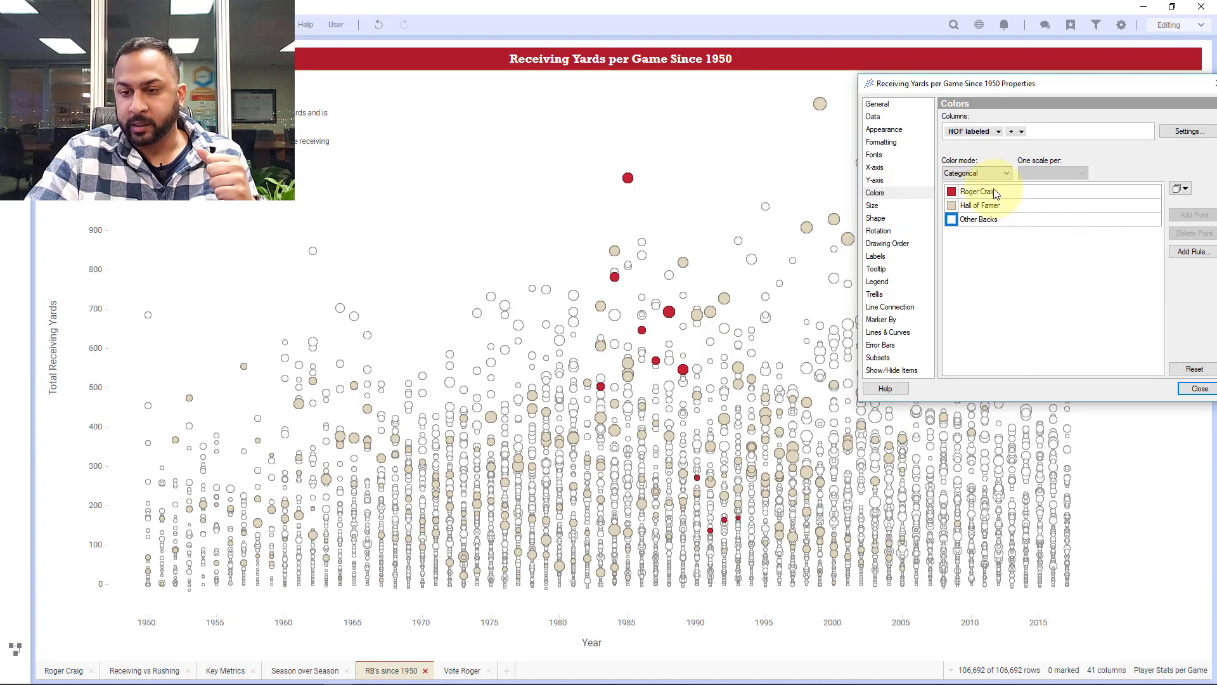
drag(980, 84, 1076, 375)
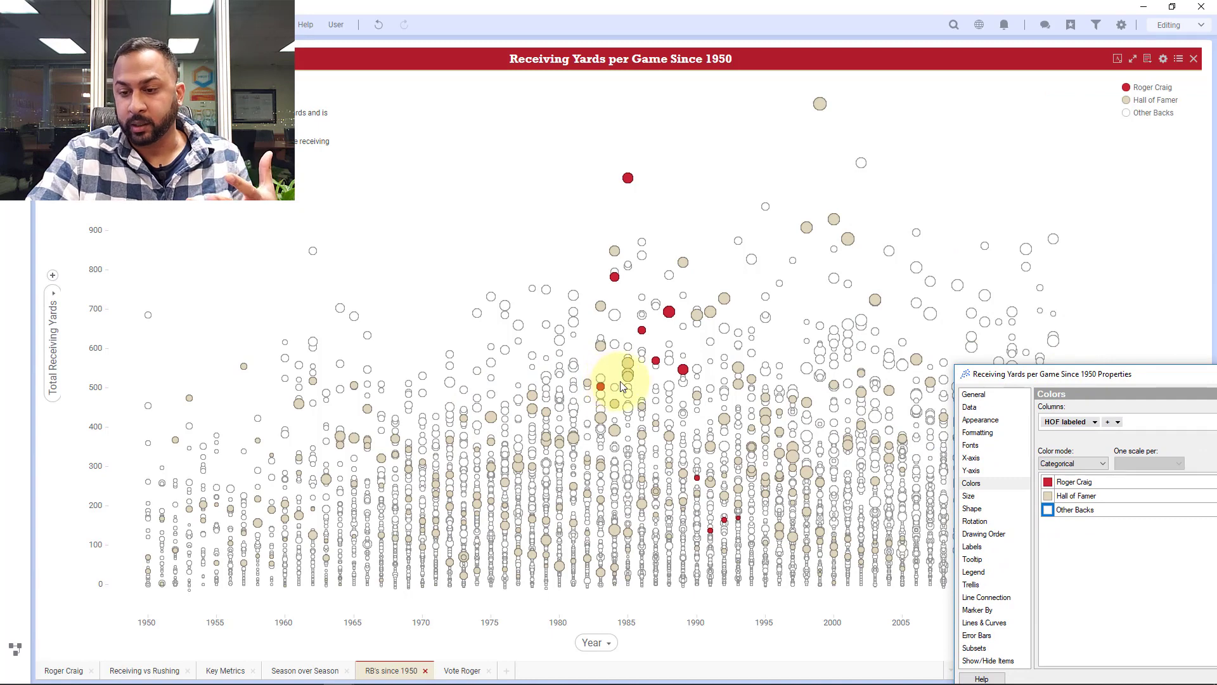
drag(1160, 374, 1046, 88)
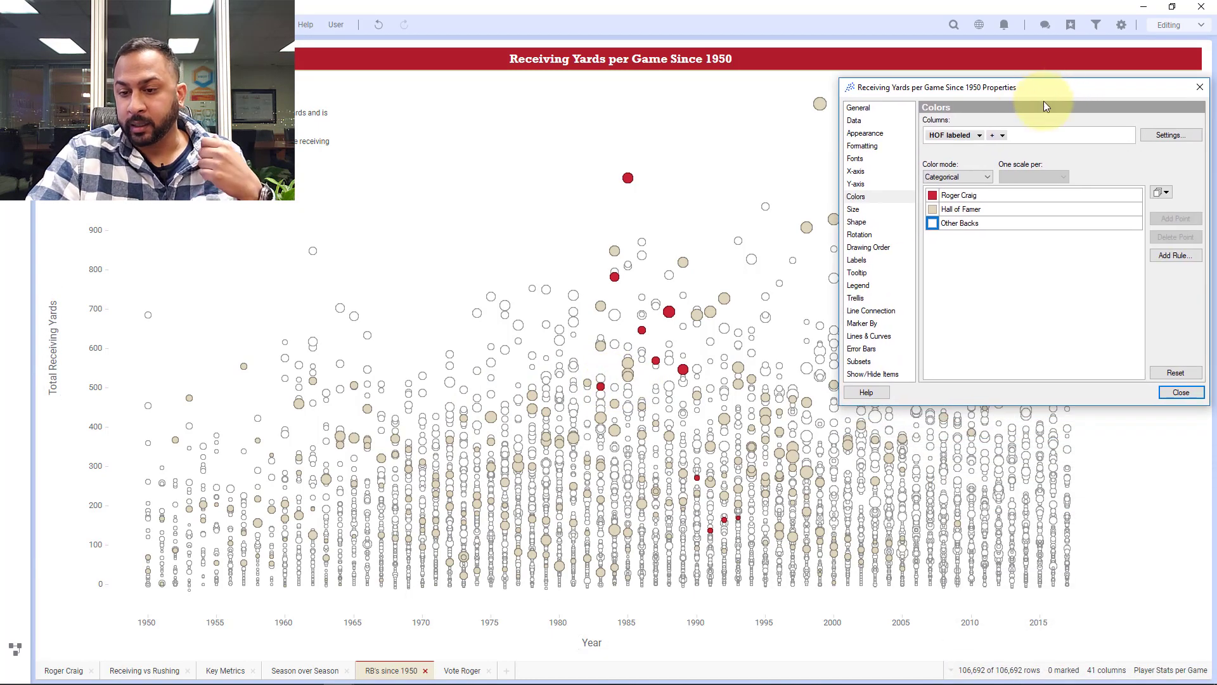
click(933, 223)
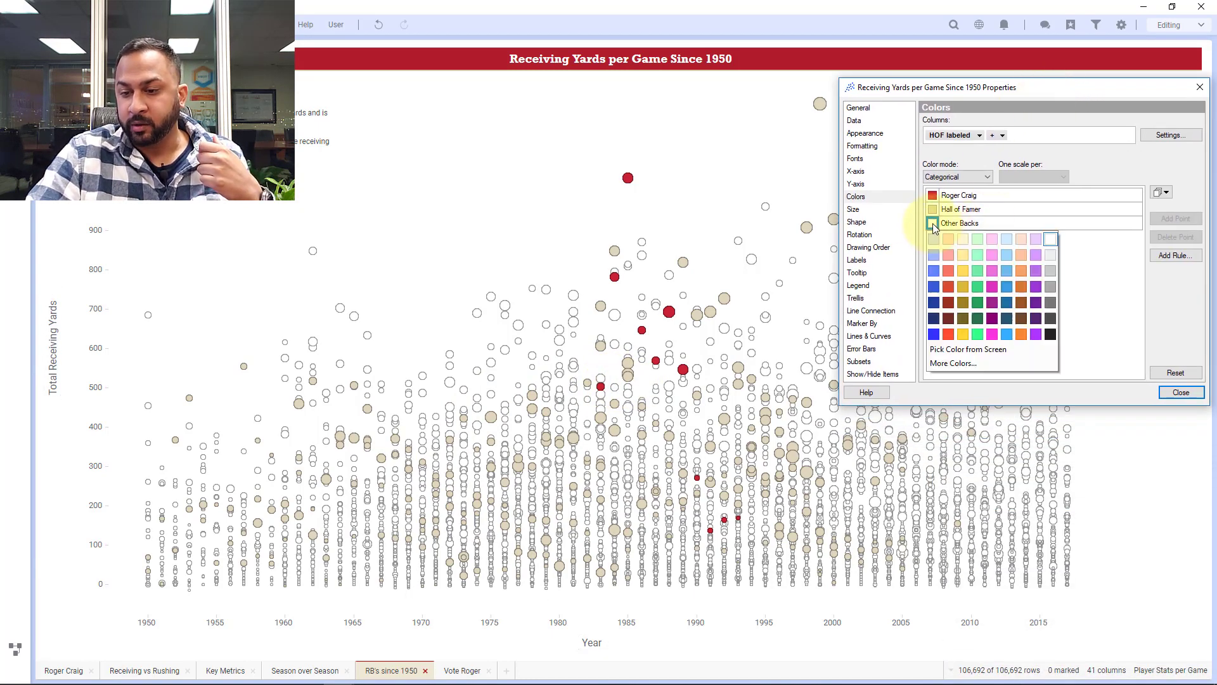
click(1051, 269)
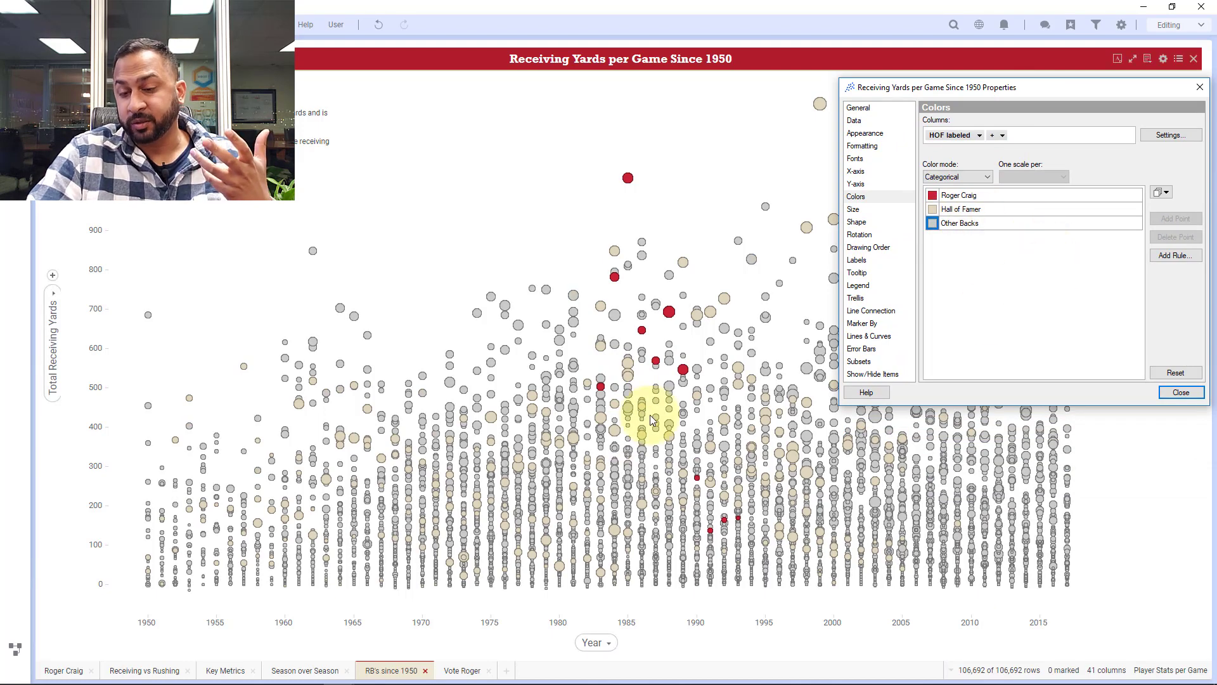
Change the Other Backs marker shape to a hollow circle
click(858, 210)
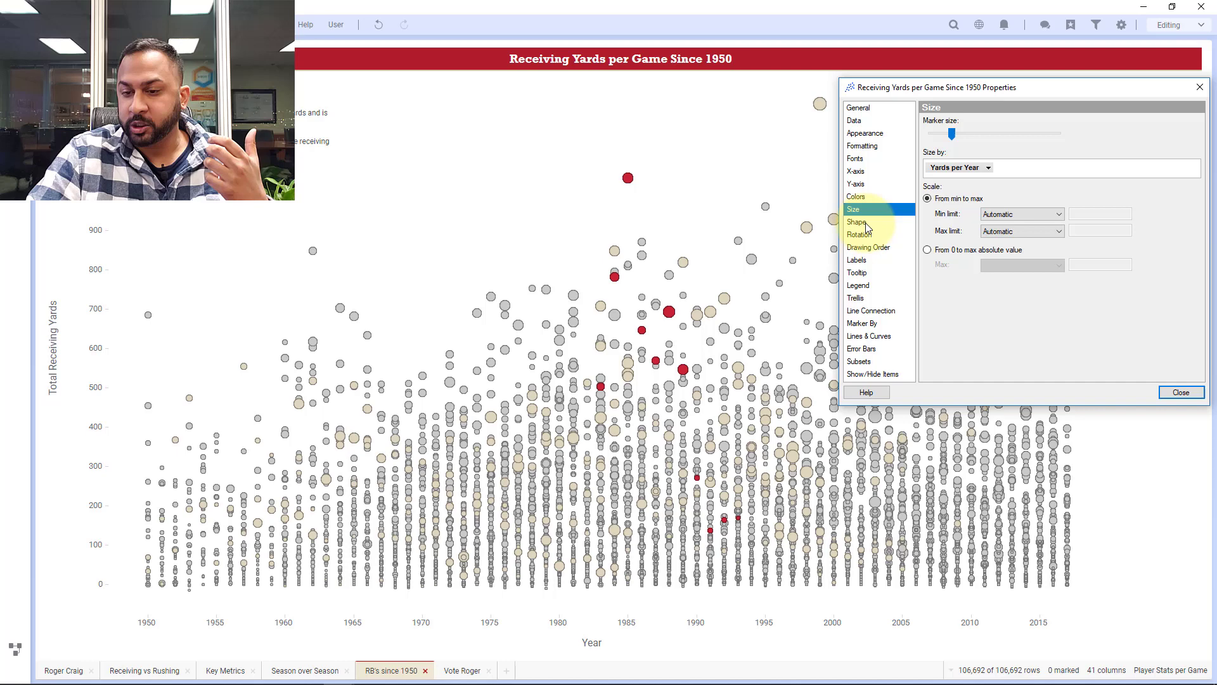
click(867, 225)
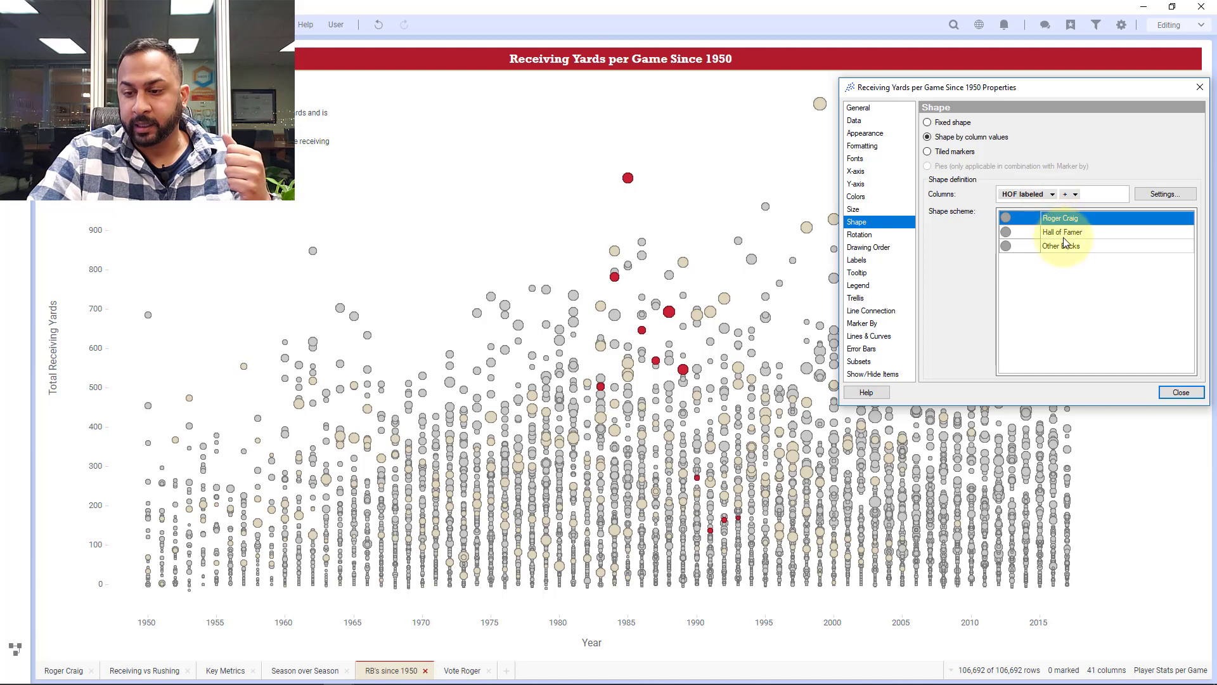
click(1006, 246)
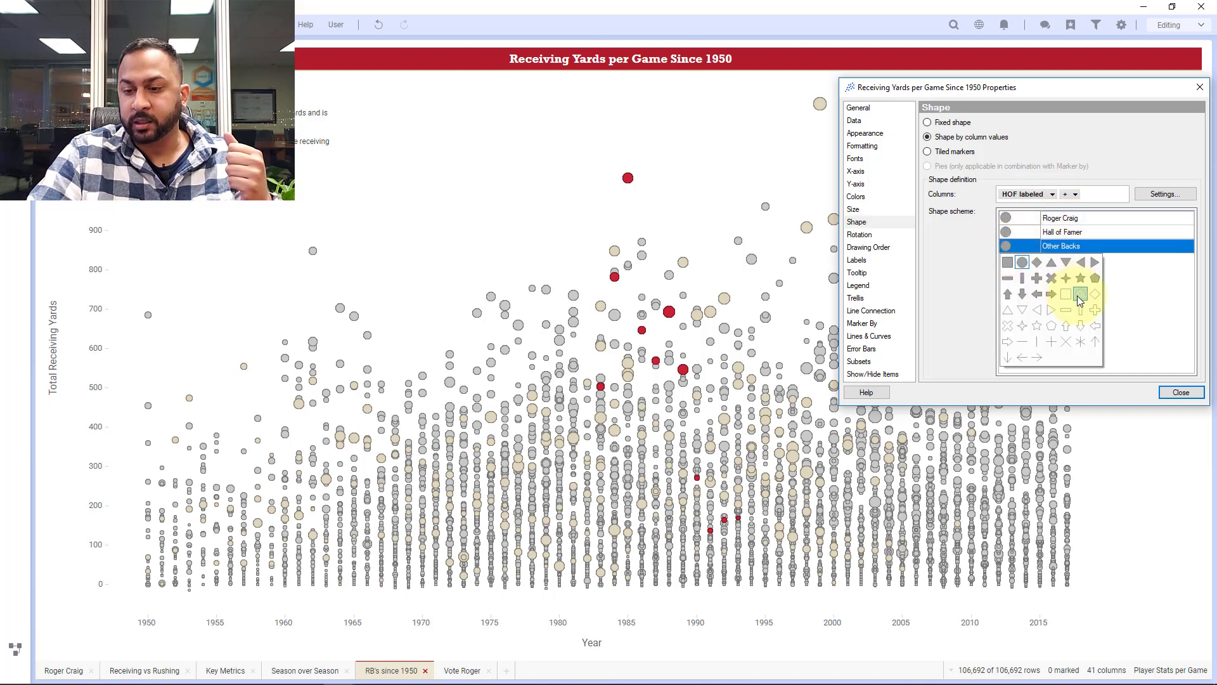
click(1079, 295)
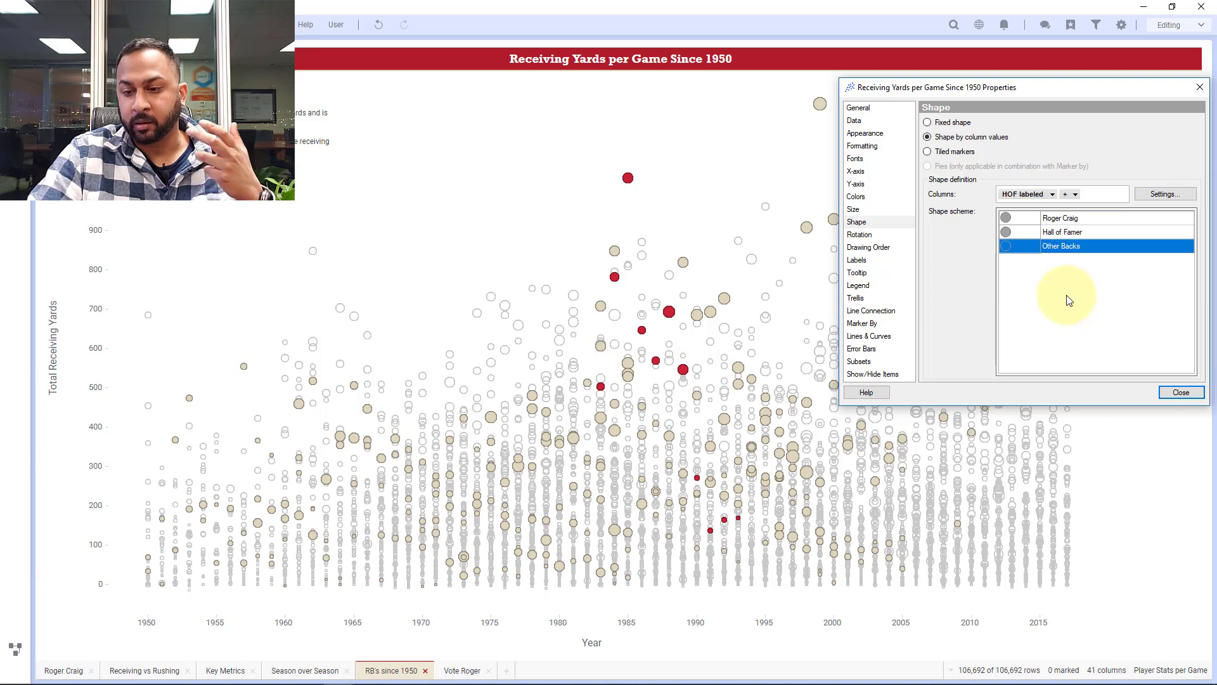
Lighten the Other Backs colour to grey (219, 219, 219) by raising luminance in More Colors
click(887, 200)
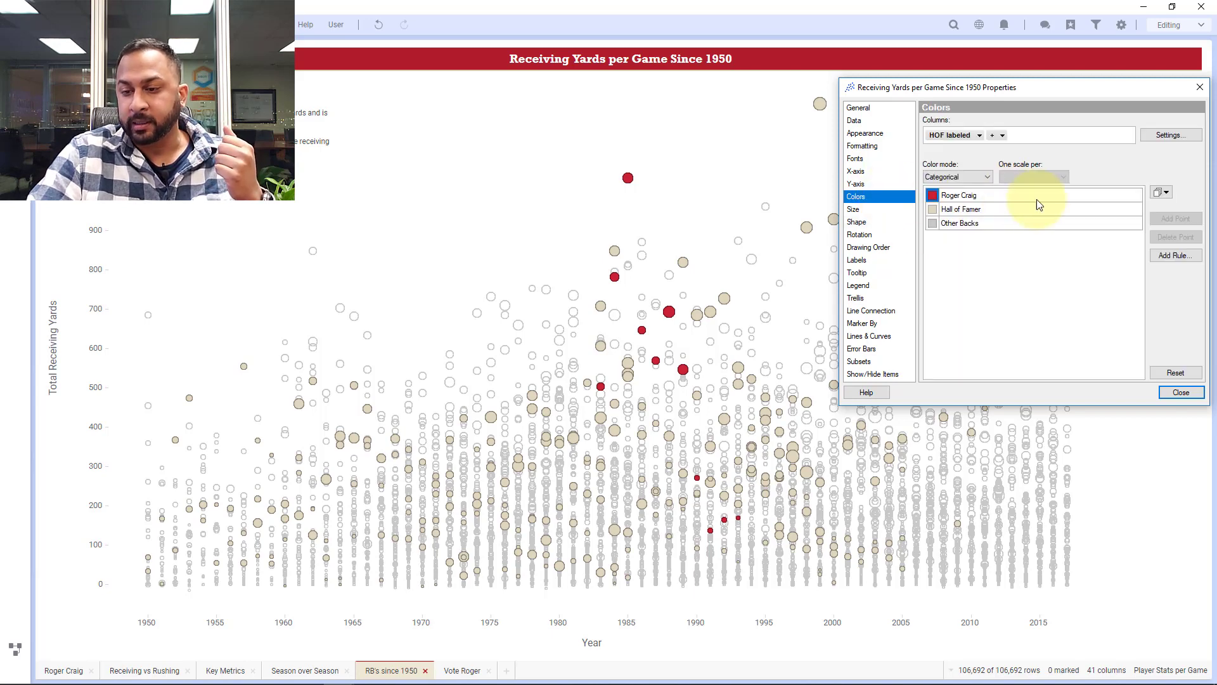
click(932, 224)
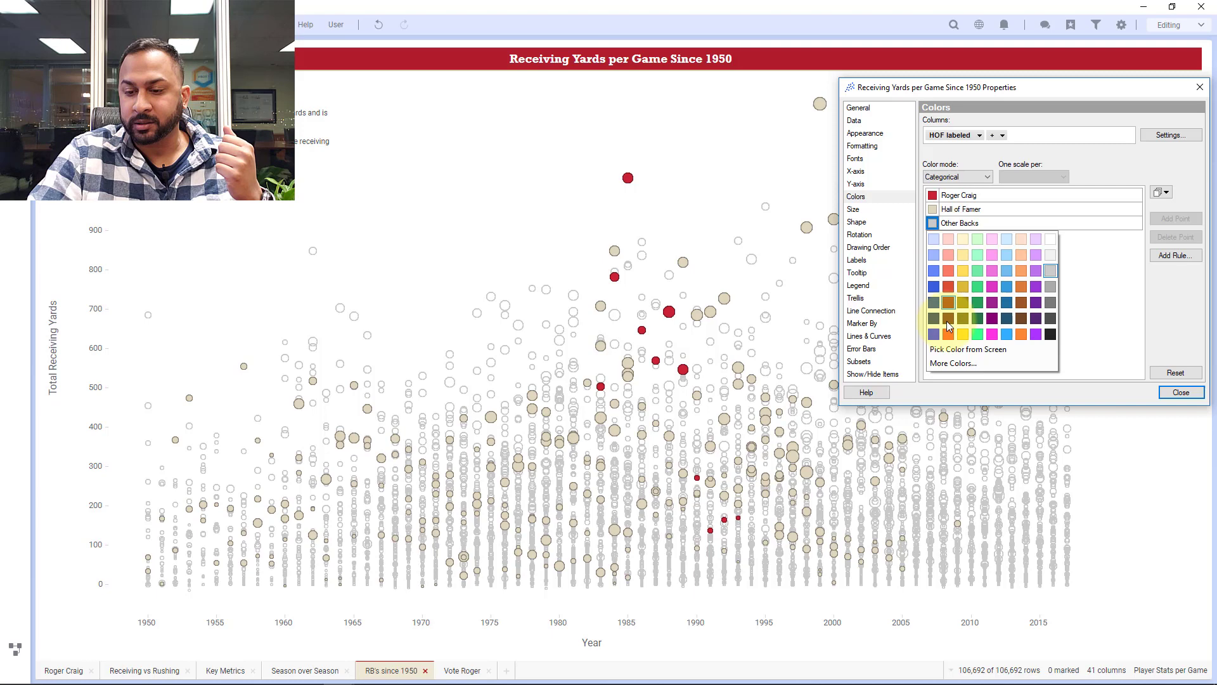
click(941, 367)
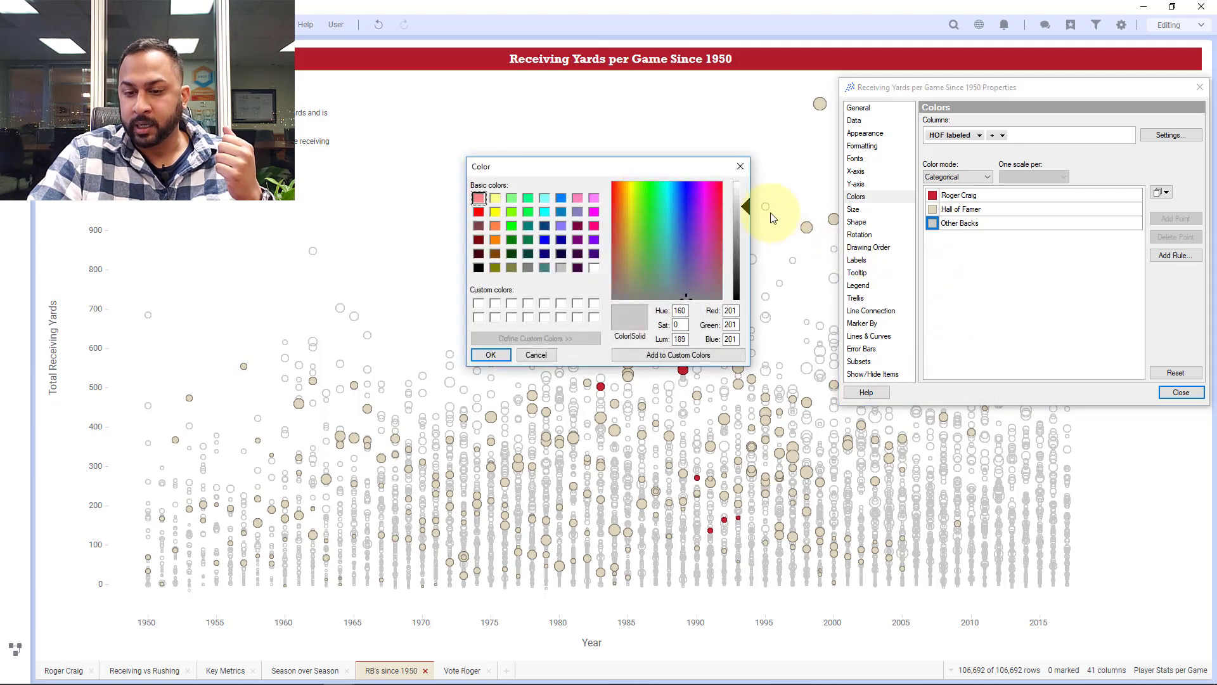
drag(745, 207, 747, 190)
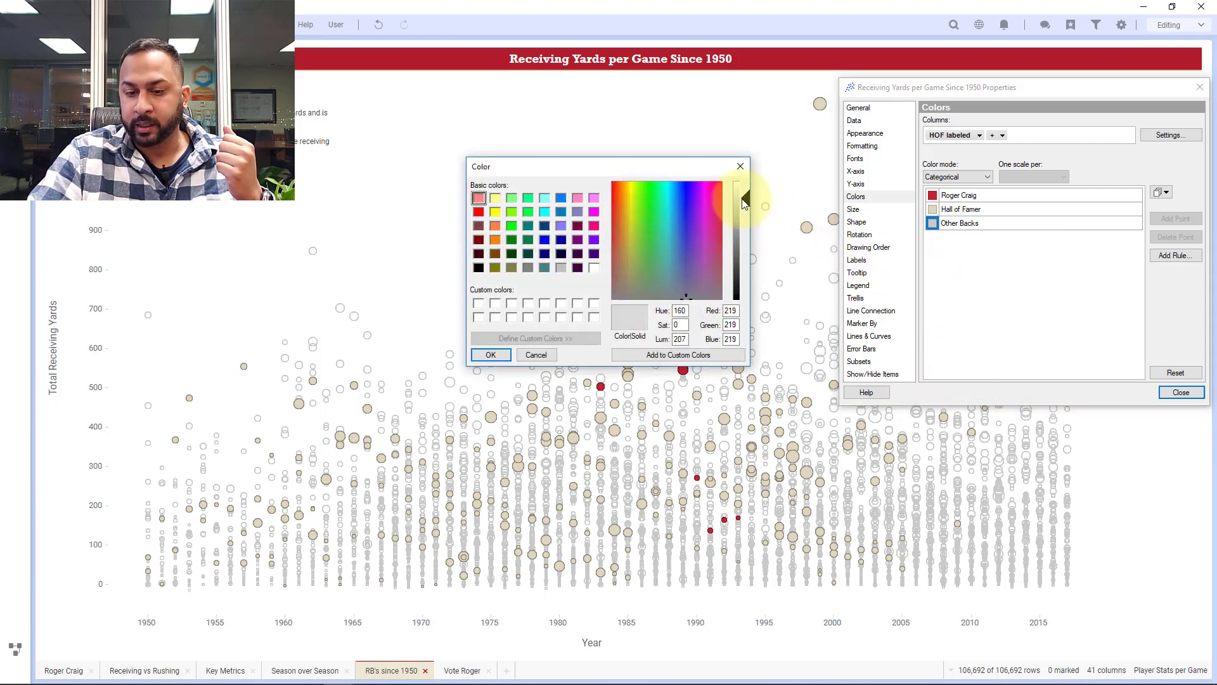
click(489, 355)
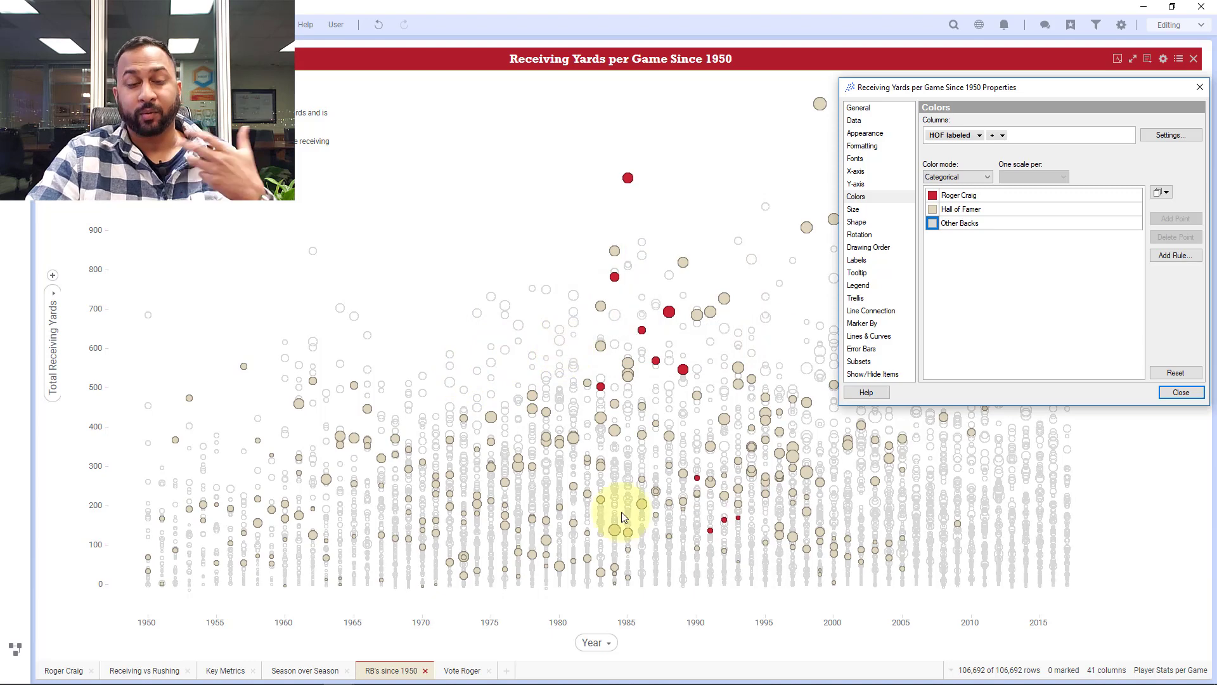
mouse_move(701, 463)
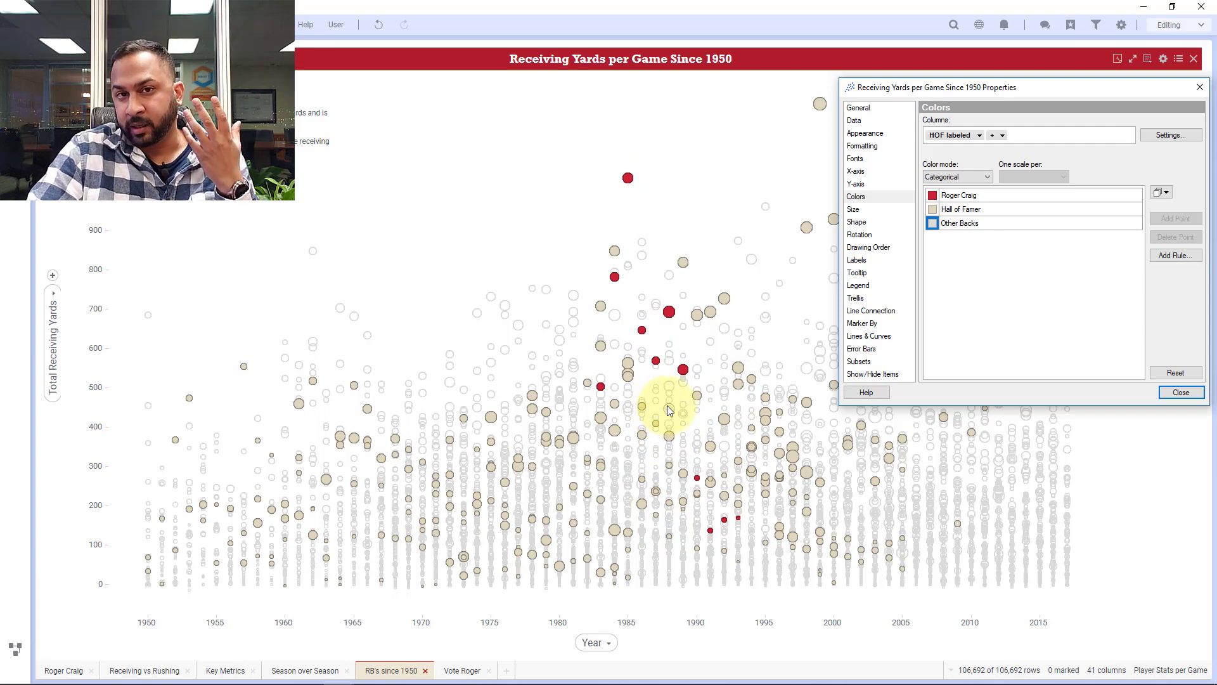
mouse_move(667, 406)
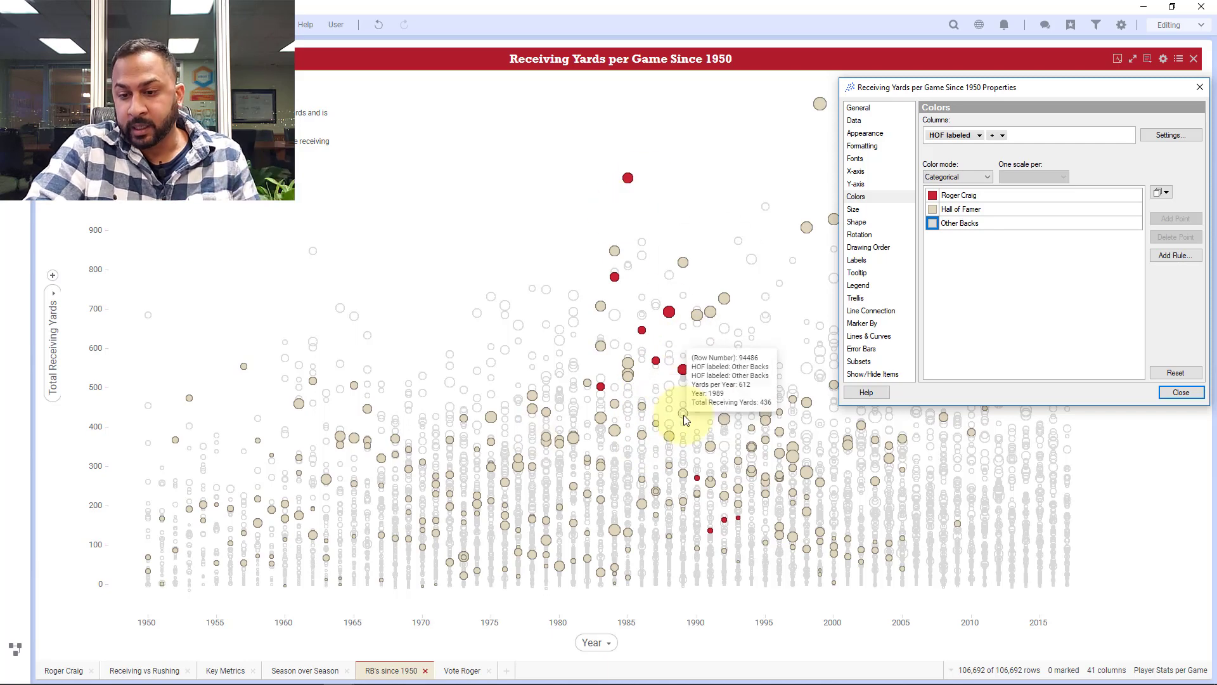
Unlink X and Y jittering, try horizontal jitter, reset it to 0, and close properties
click(878, 133)
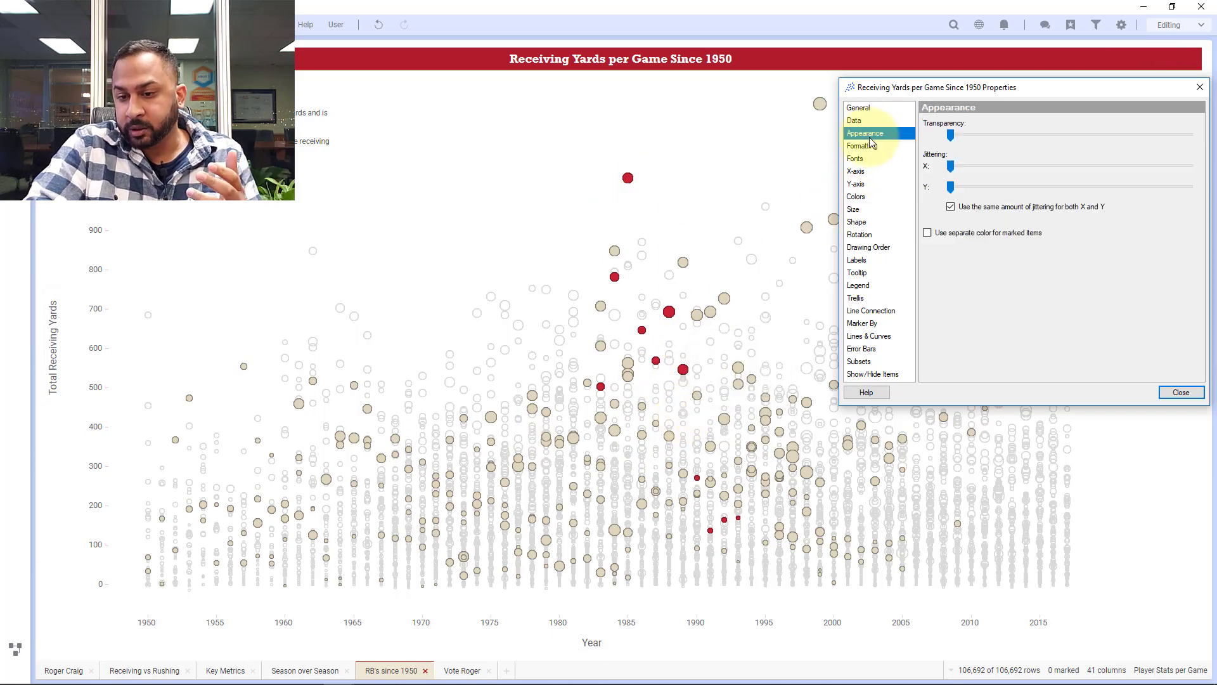
click(952, 207)
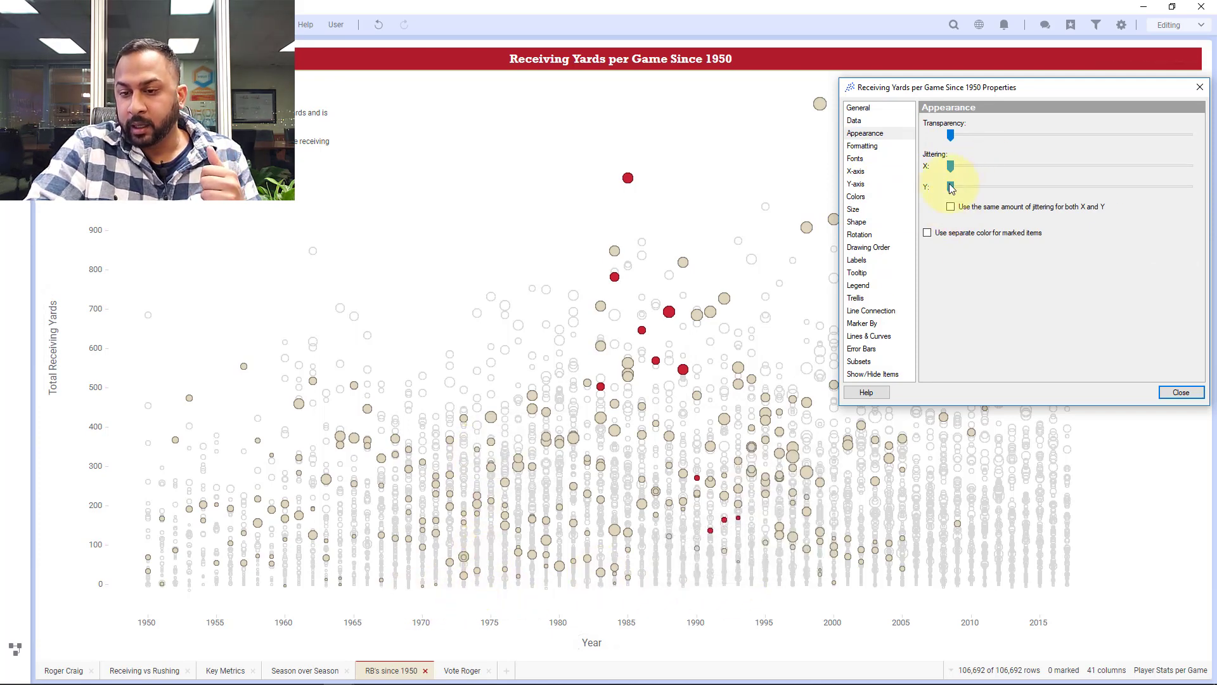
drag(968, 168, 969, 167)
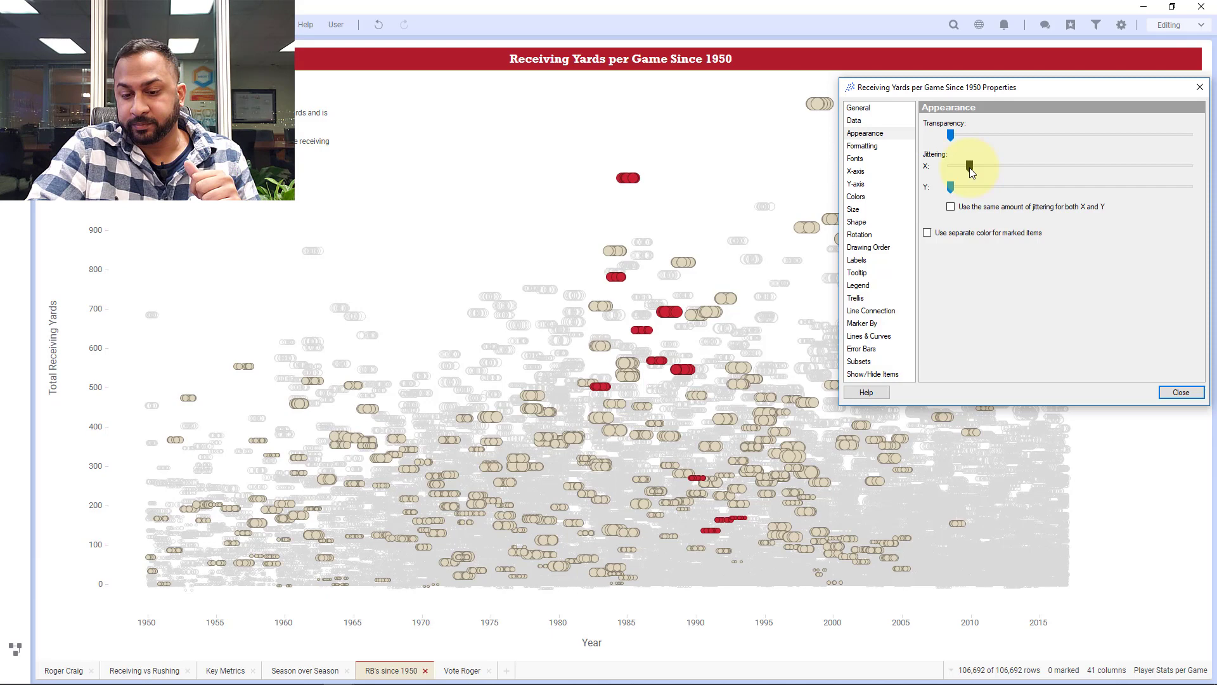
drag(957, 169, 948, 171)
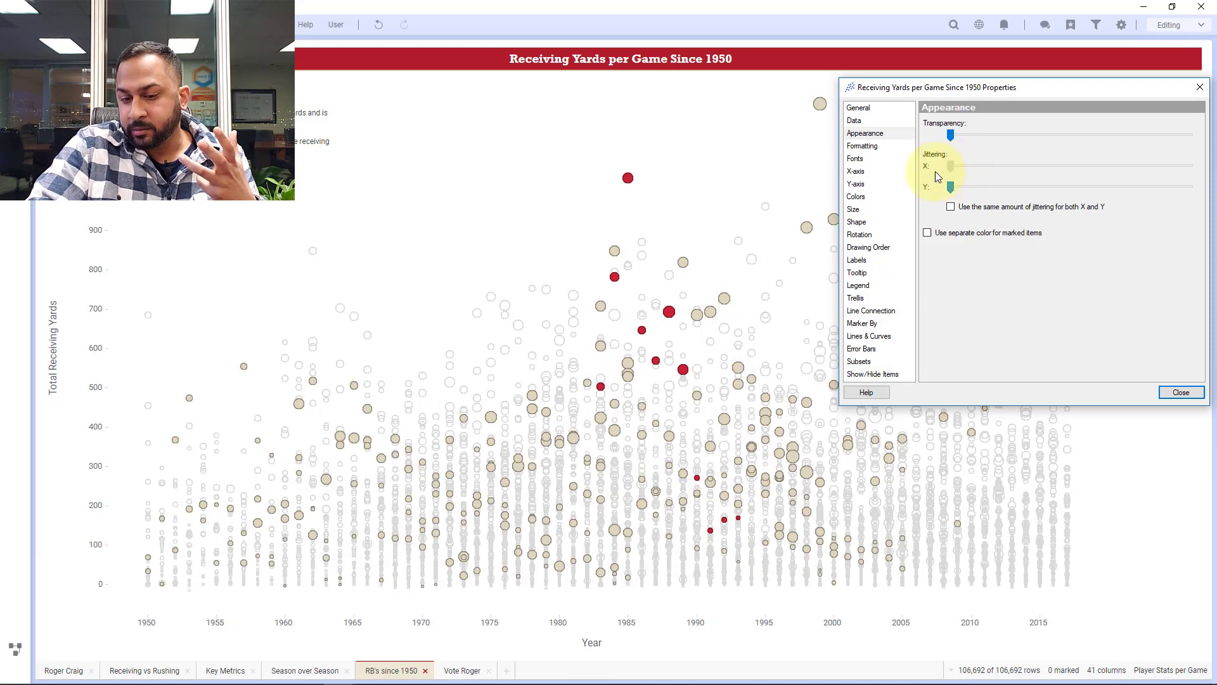
click(1182, 391)
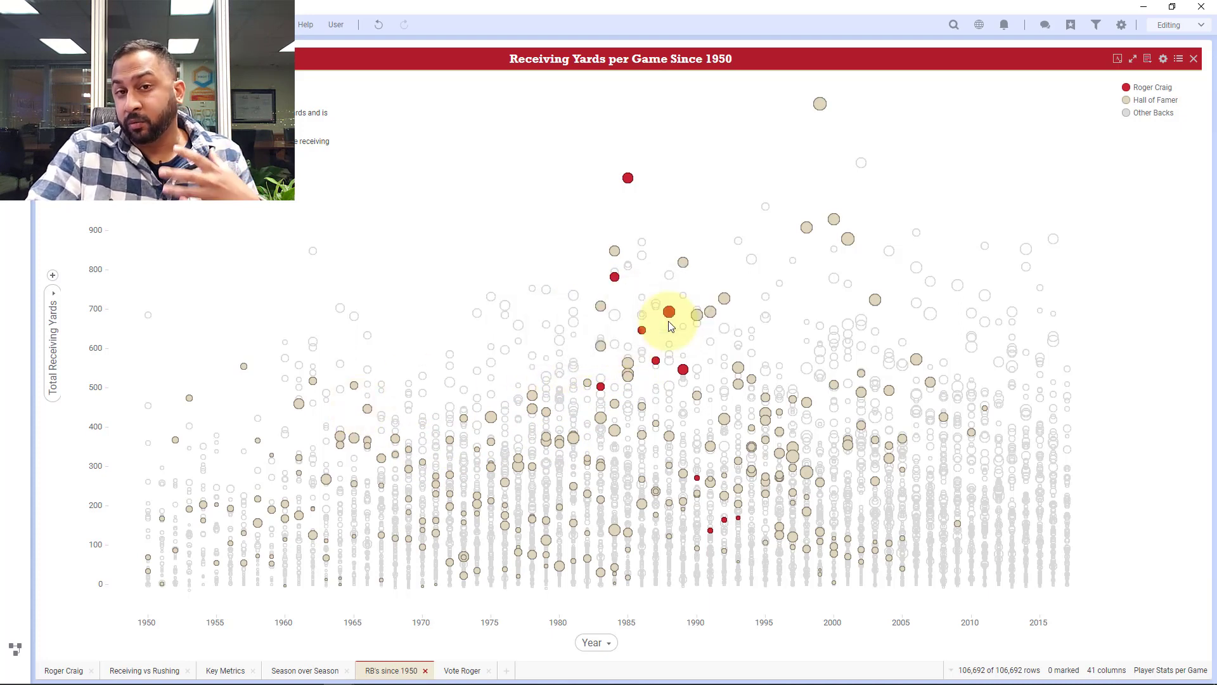
Check the marker tooltips on the receiving-yards chart
mouse_move(781, 285)
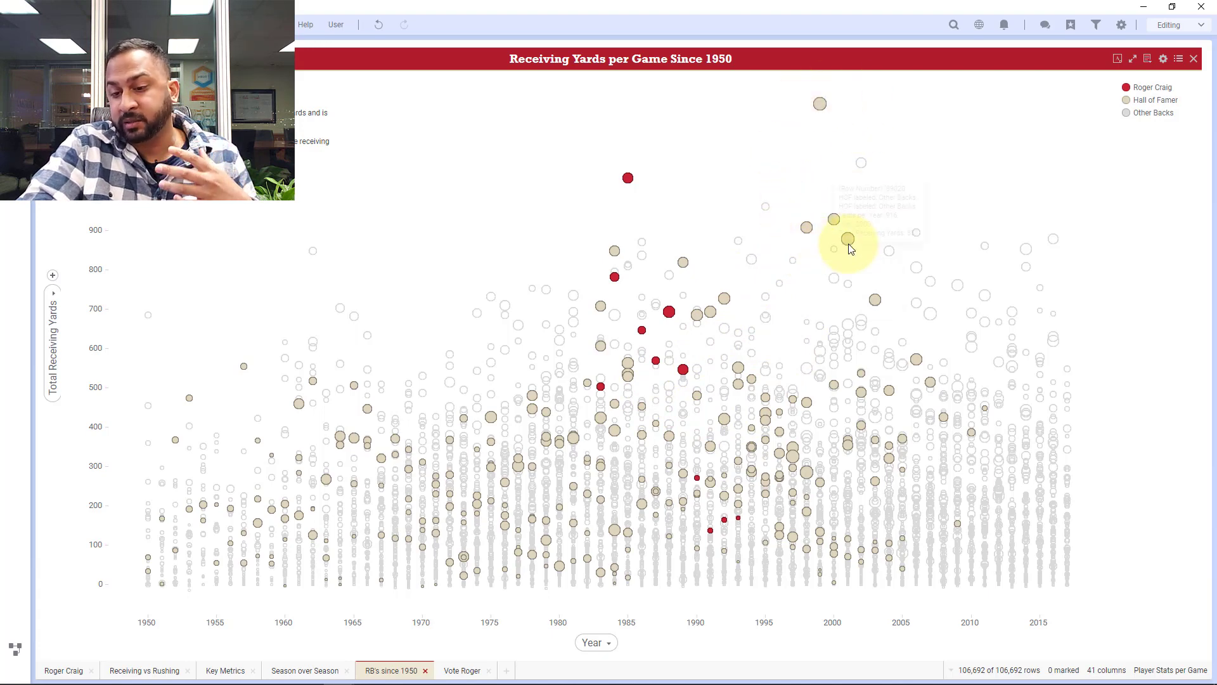
mouse_move(847, 244)
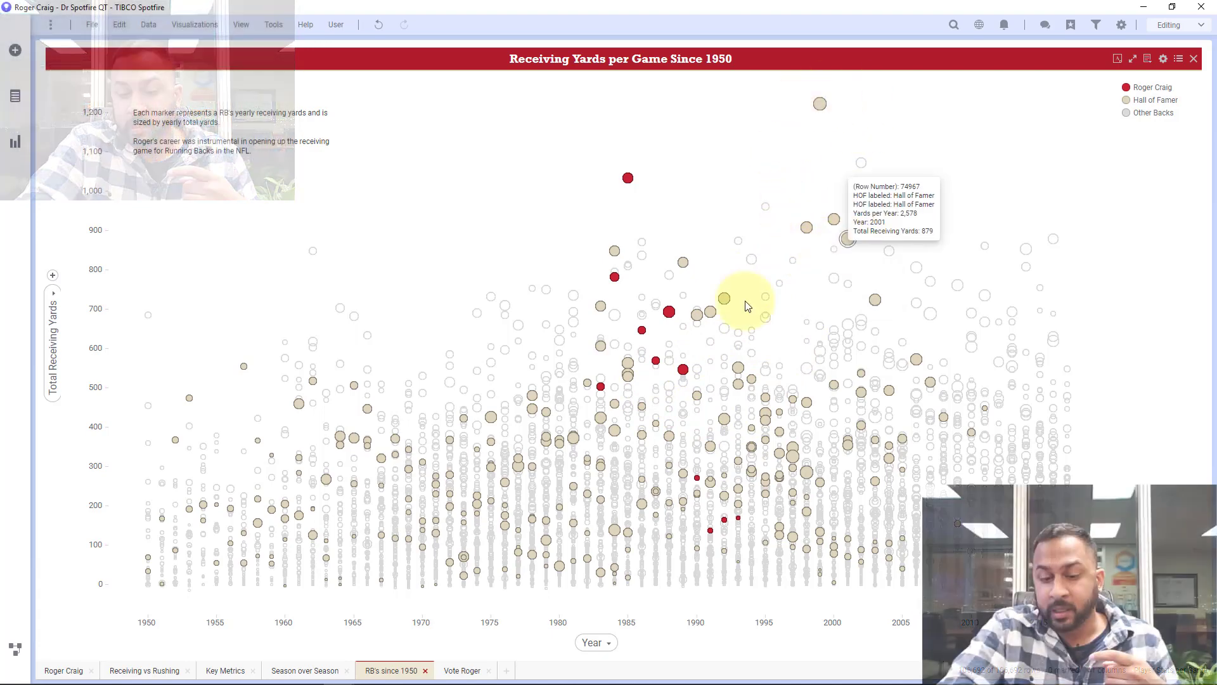
click(458, 663)
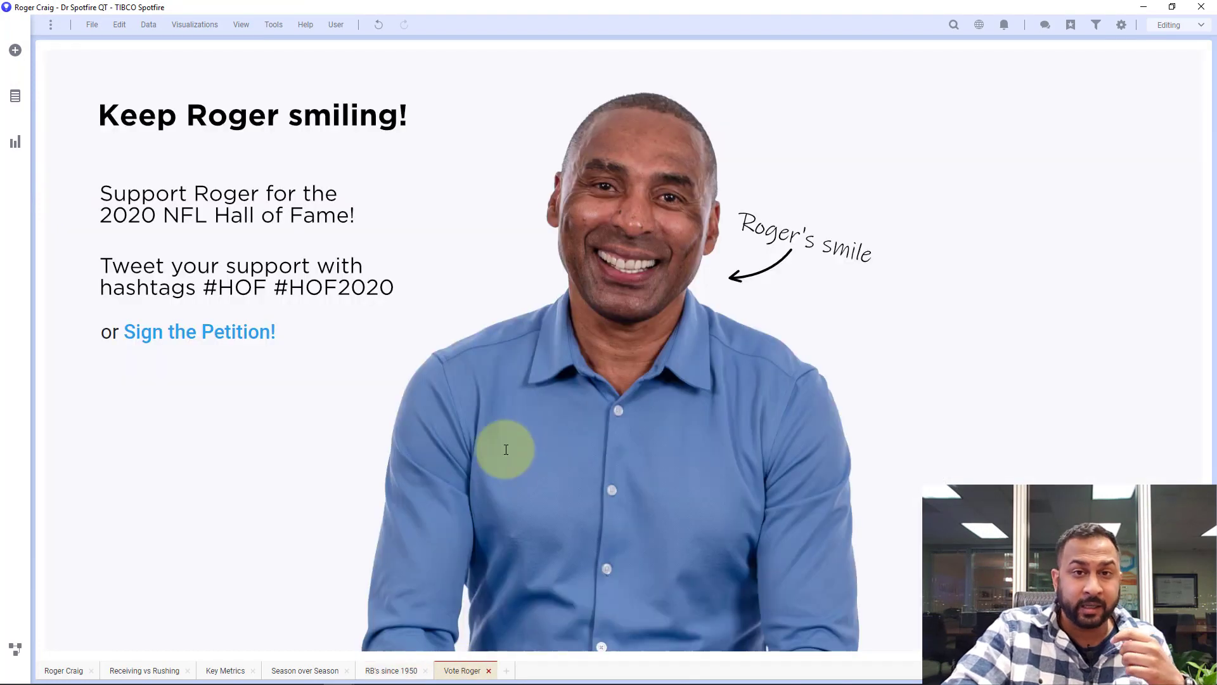